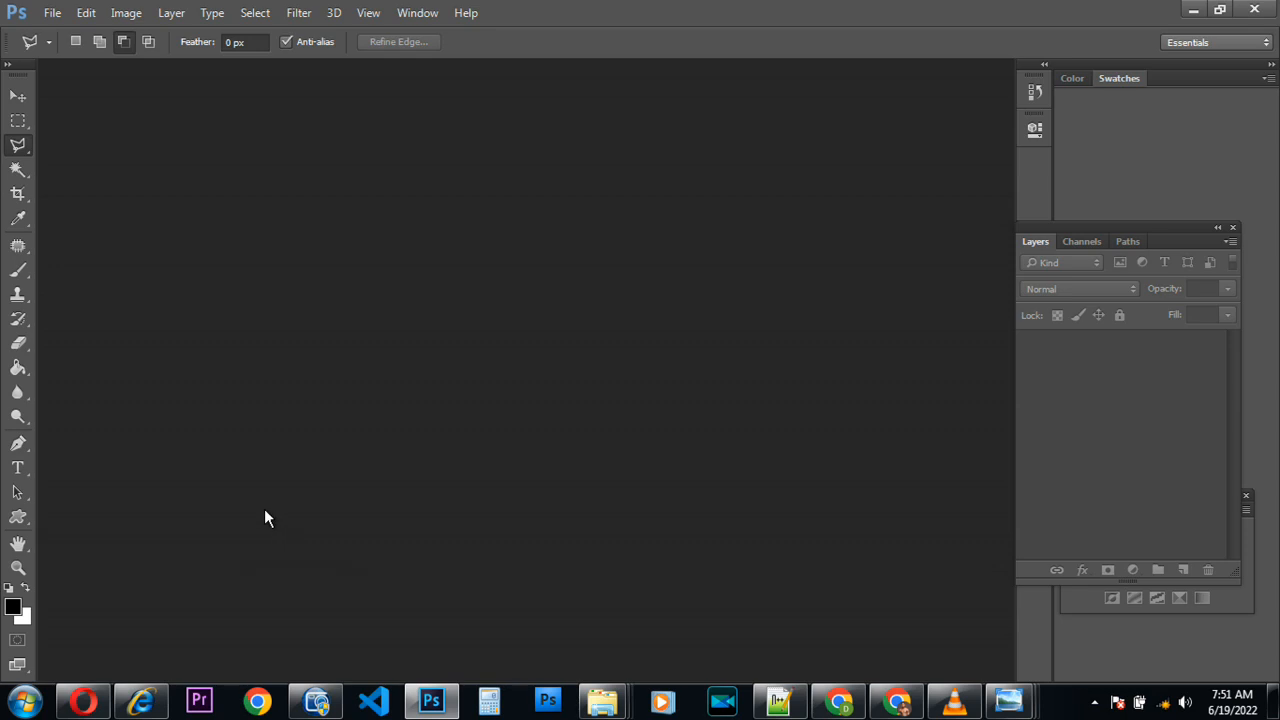
Create a new document 4 inches wide and 5 inches high at 300 pixels/inch in RGB Color with a white background
{"action": "left_click", "coordinate": [52, 13]}
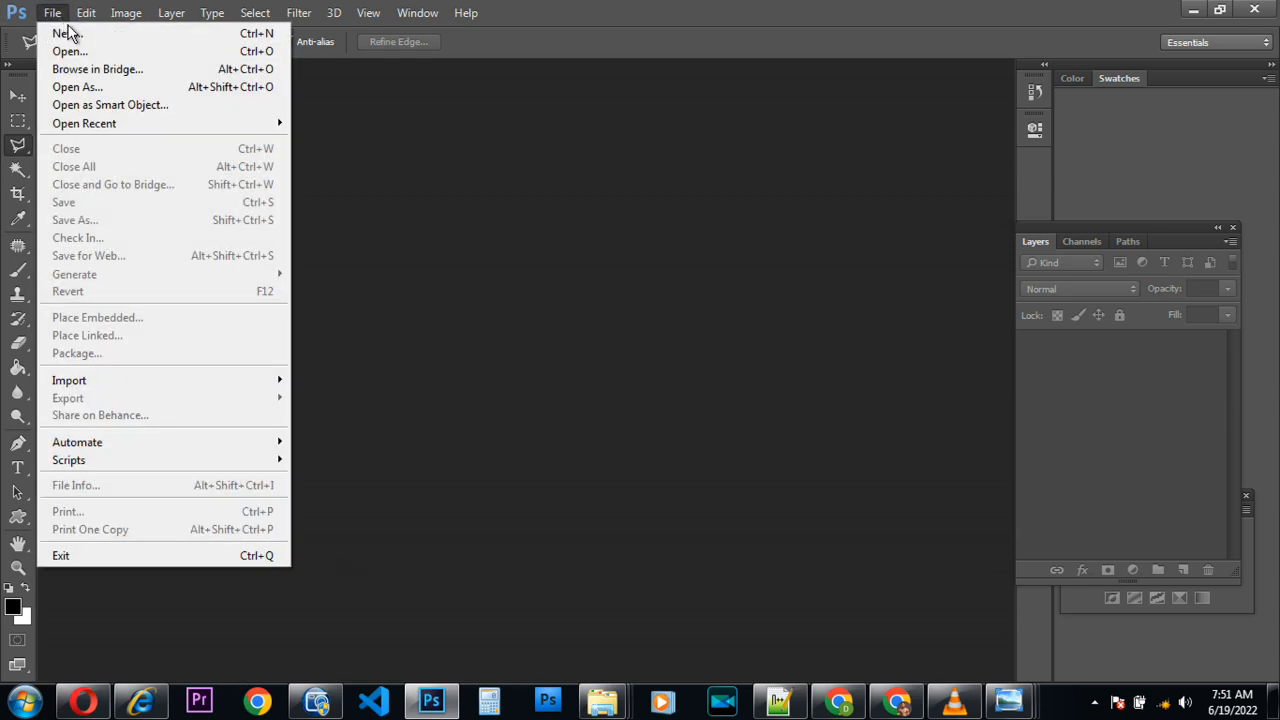
{"action": "left_click", "coordinate": [78, 35]}
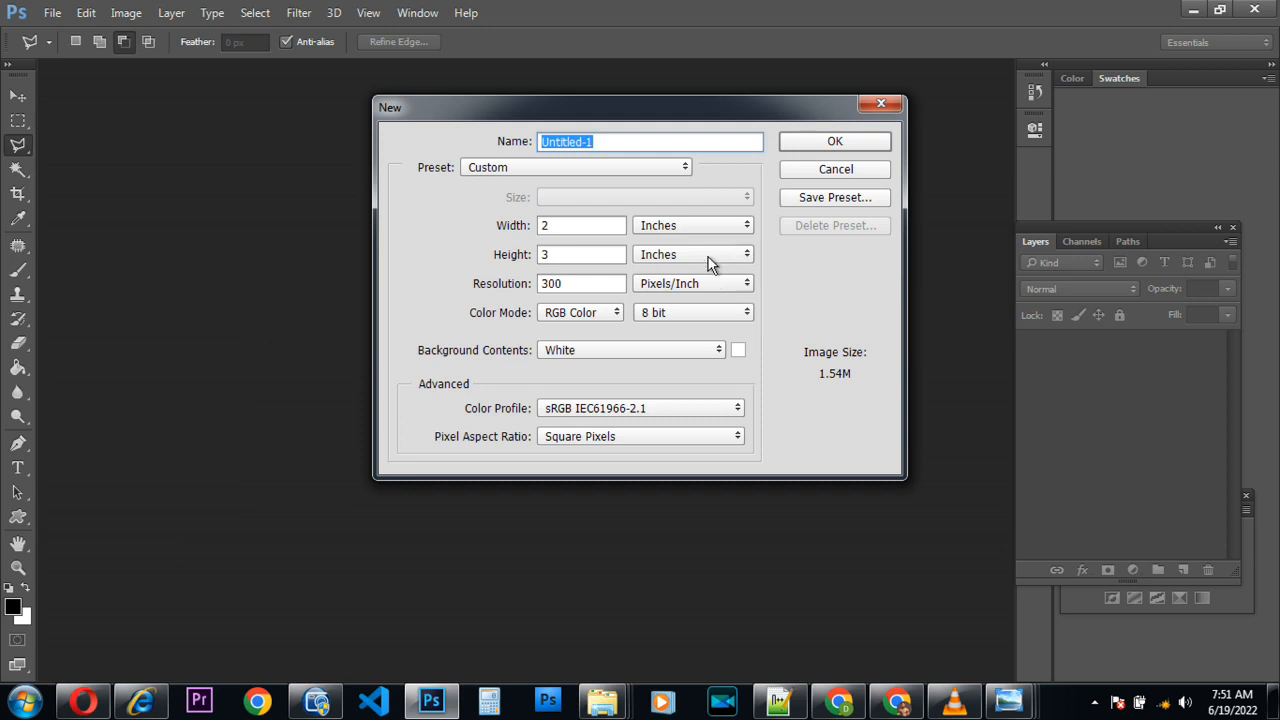
{"action": "left_click", "coordinate": [568, 229]}
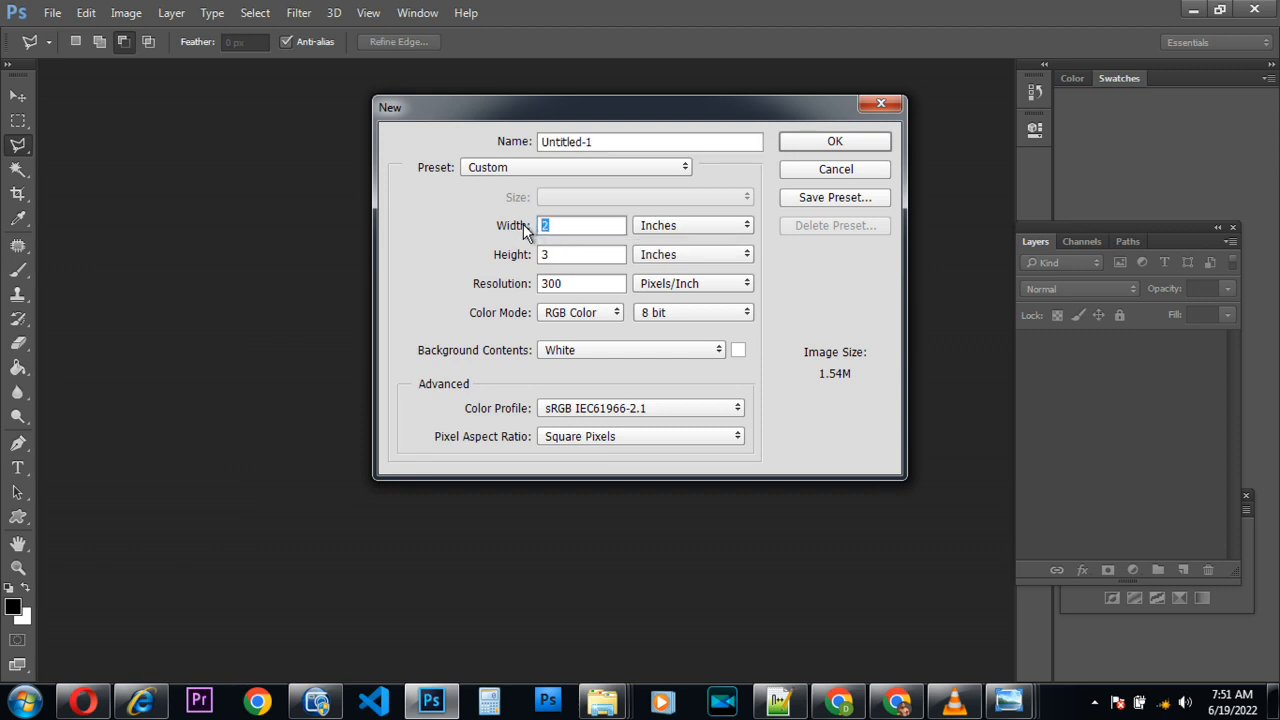
{"action": "type", "text": "4"}
{"action": "left_click", "coordinate": [577, 259]}
{"action": "type", "text": "5"}
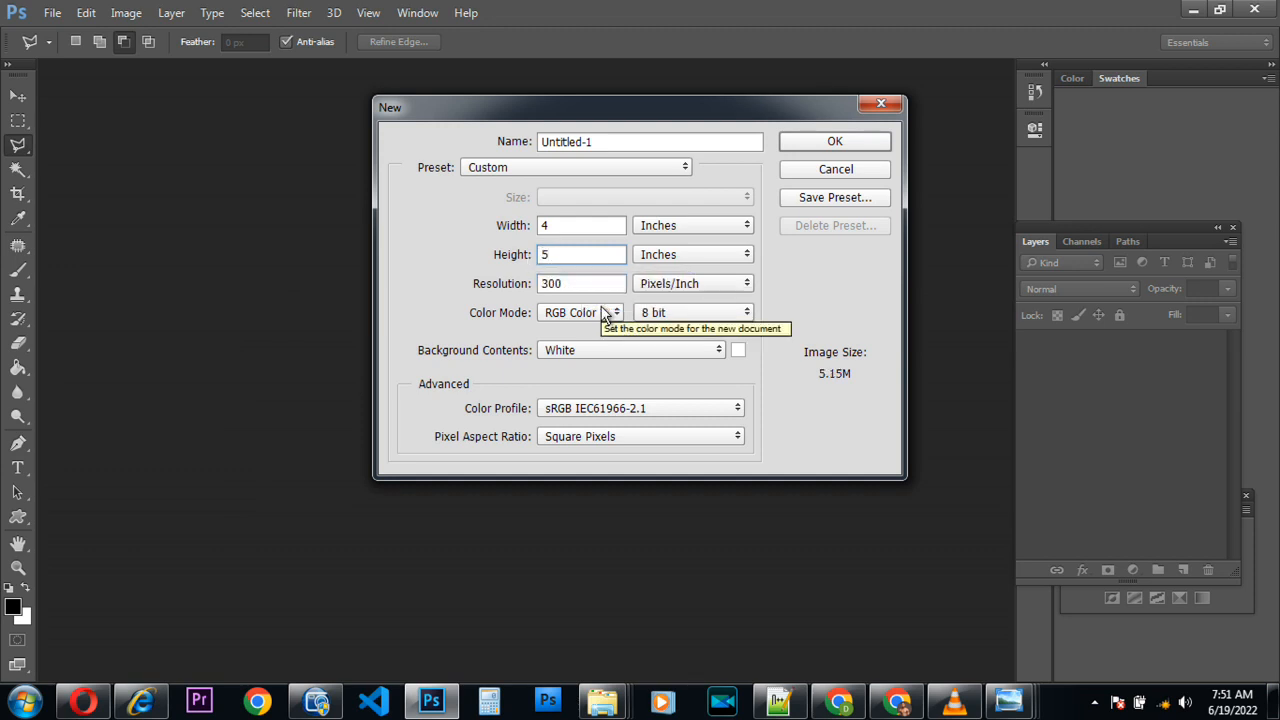
{"action": "left_click", "coordinate": [822, 143]}
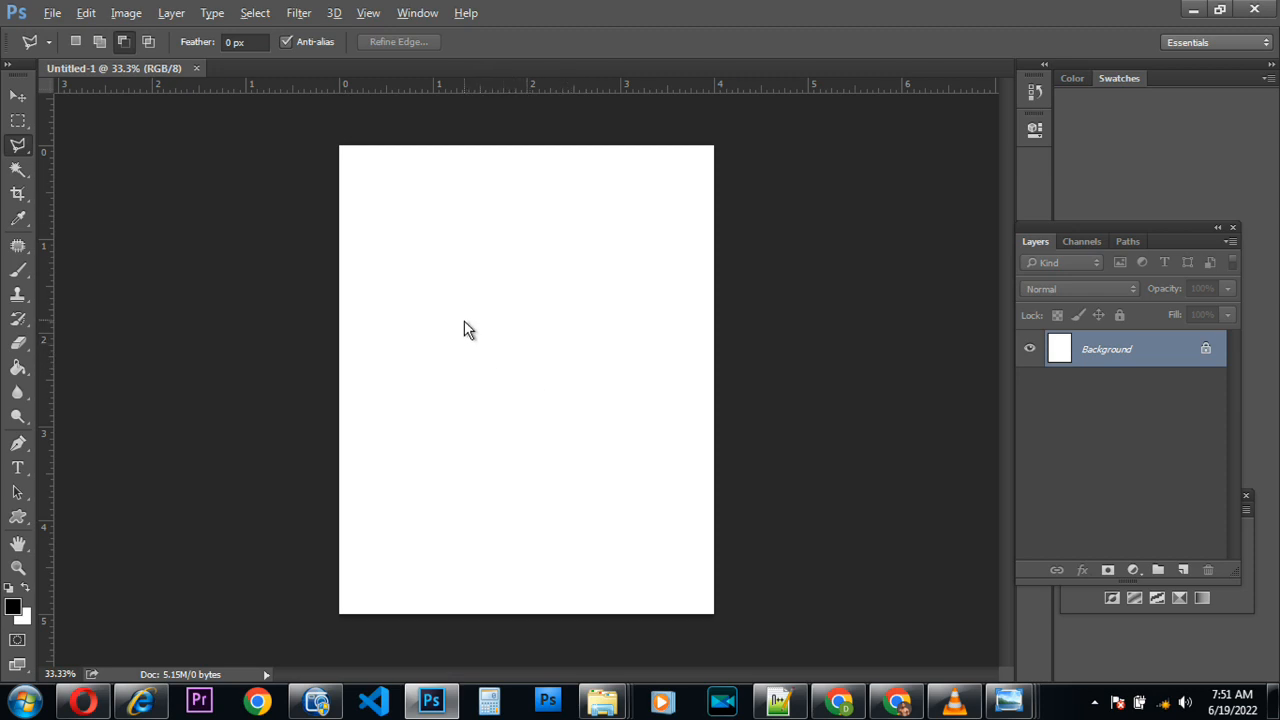
Activate the Pen tool in Path mode and show the grid over the canvas
{"action": "scroll", "coordinate": [466, 322], "scroll_direction": "up", "scroll_amount": 2}
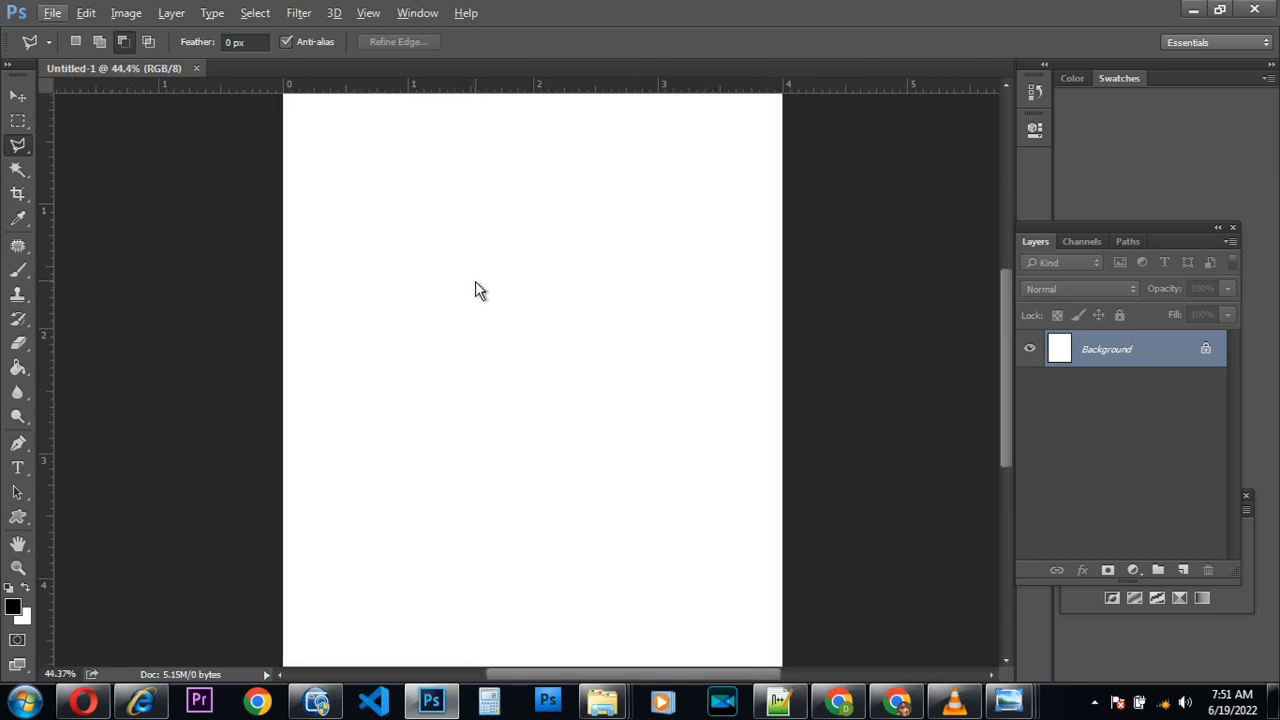
{"action": "left_click", "coordinate": [18, 446]}
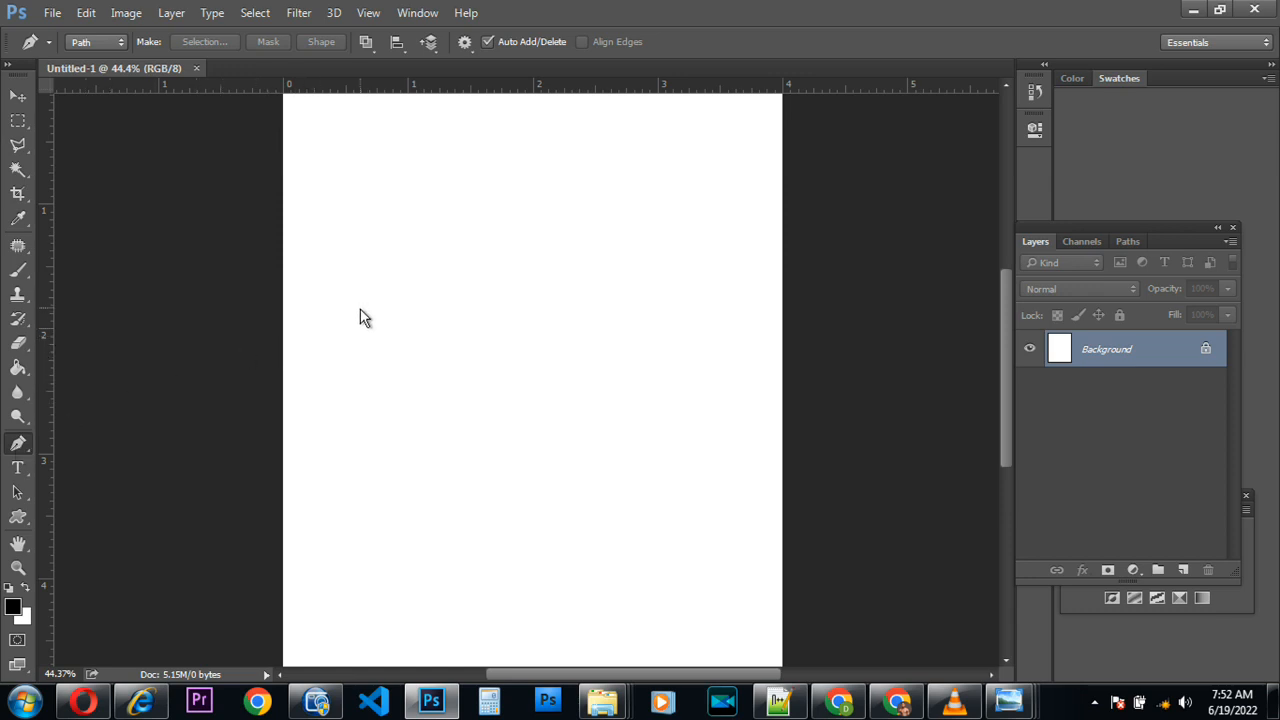
{"action": "left_click", "coordinate": [369, 13]}
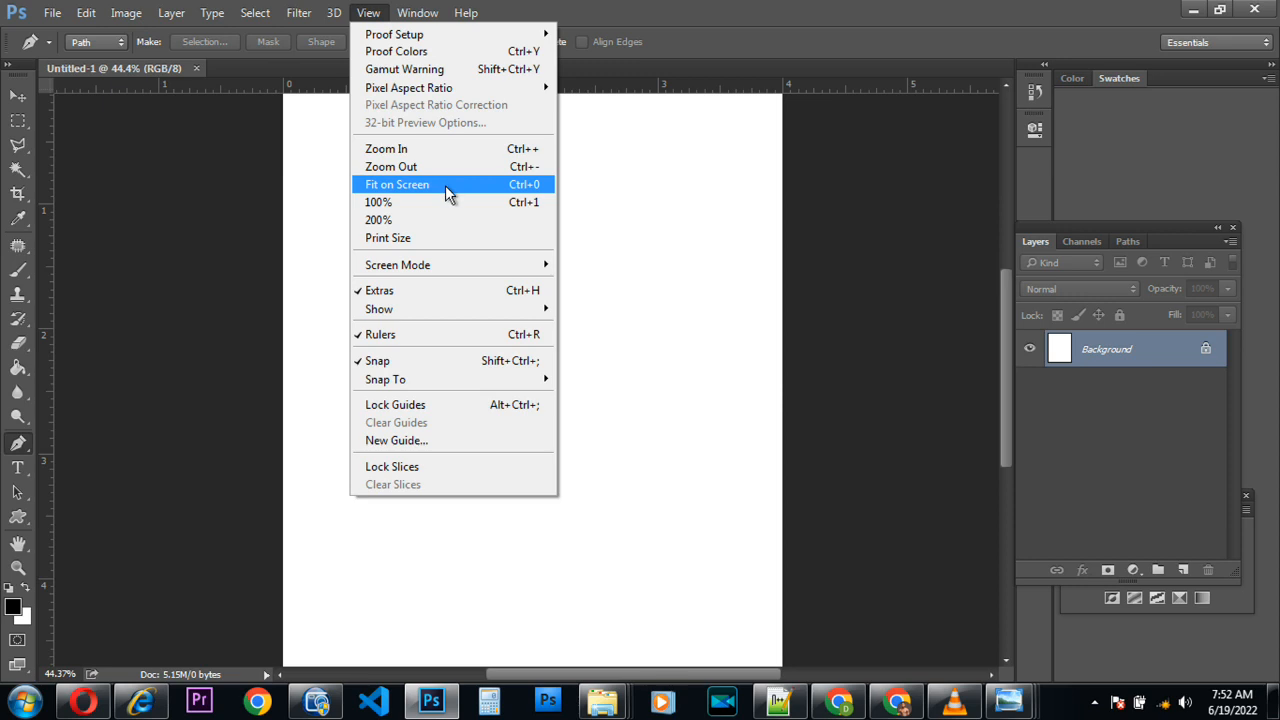
{"action": "left_click", "coordinate": [370, 14]}
{"action": "left_click", "coordinate": [370, 14]}
{"action": "mouse_move", "coordinate": [430, 309]}
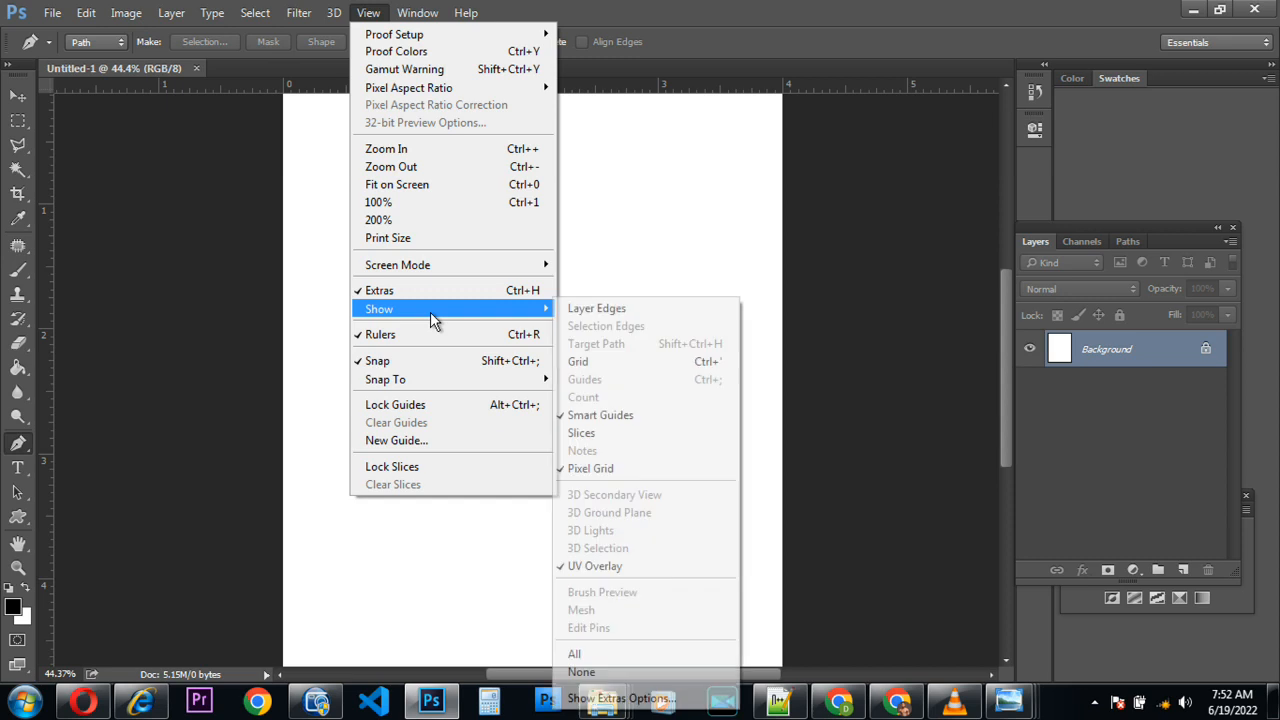
{"action": "left_click", "coordinate": [664, 361]}
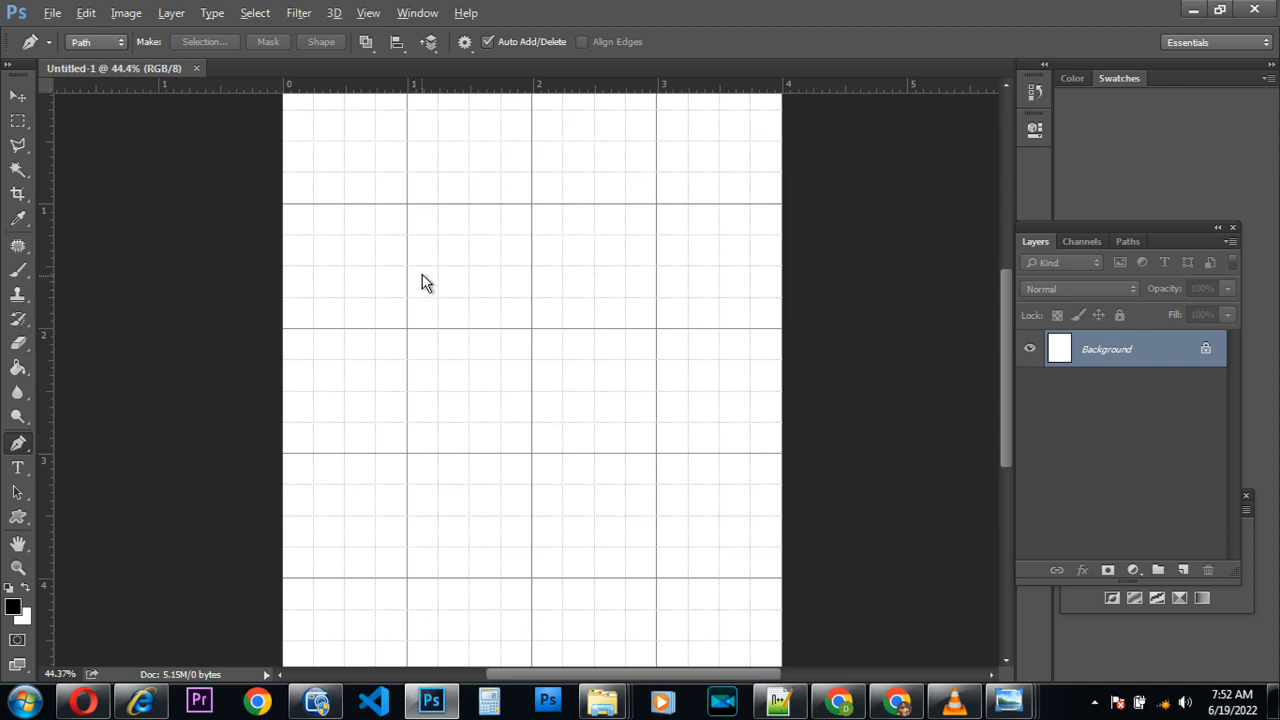
Draw a curved upper-left corner path from about (0.75, 1.75) to (1, 1.5) inches and remove the end anchor's outgoing handle
{"action": "scroll", "coordinate": [460, 252], "scroll_direction": "up", "scroll_amount": 5}
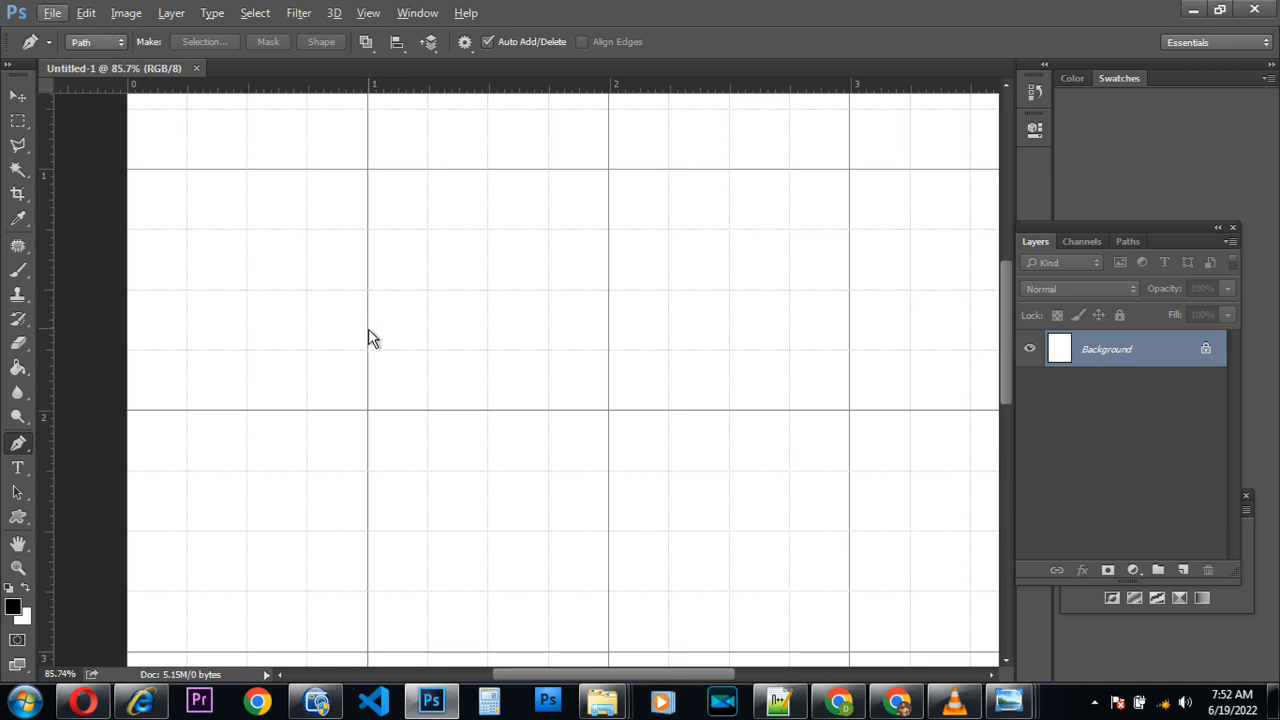
{"action": "left_click", "coordinate": [308, 351]}
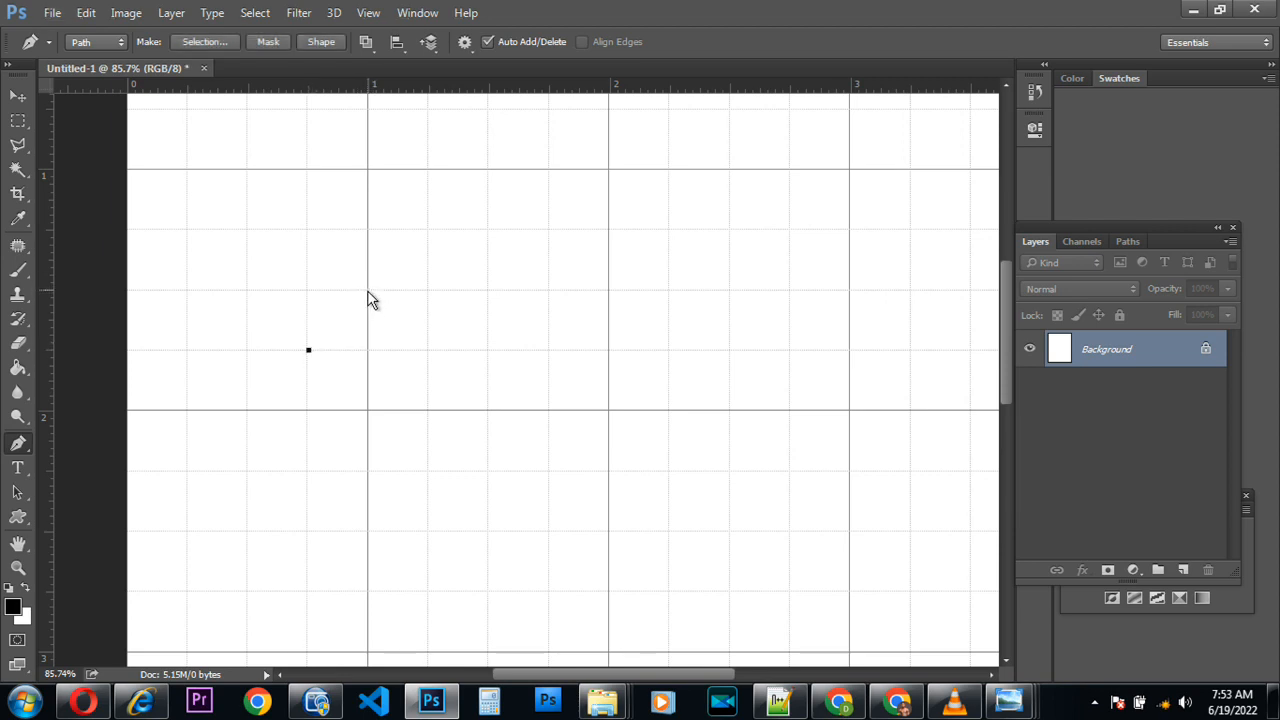
{"action": "left_click_drag", "start_coordinate": [368, 290], "coordinate": [429, 275]}
{"action": "key", "text": "alt"}
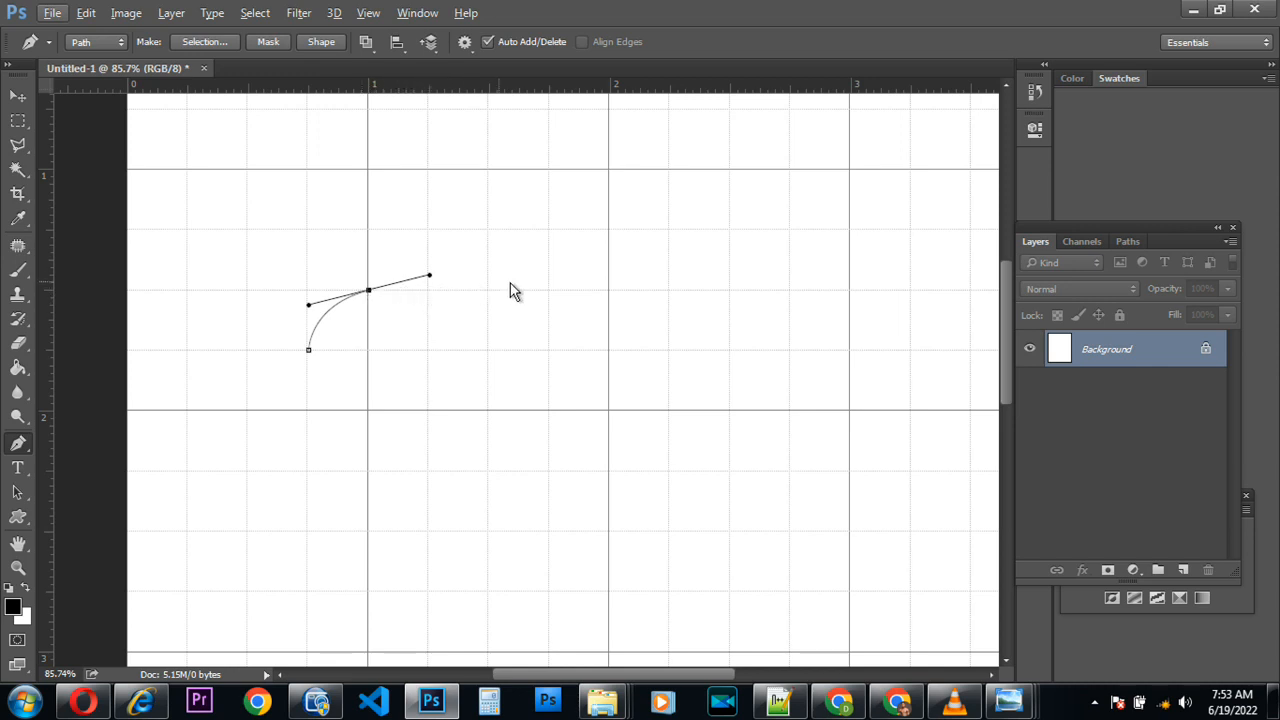
{"action": "left_click", "coordinate": [369, 292], "text": "alt"}
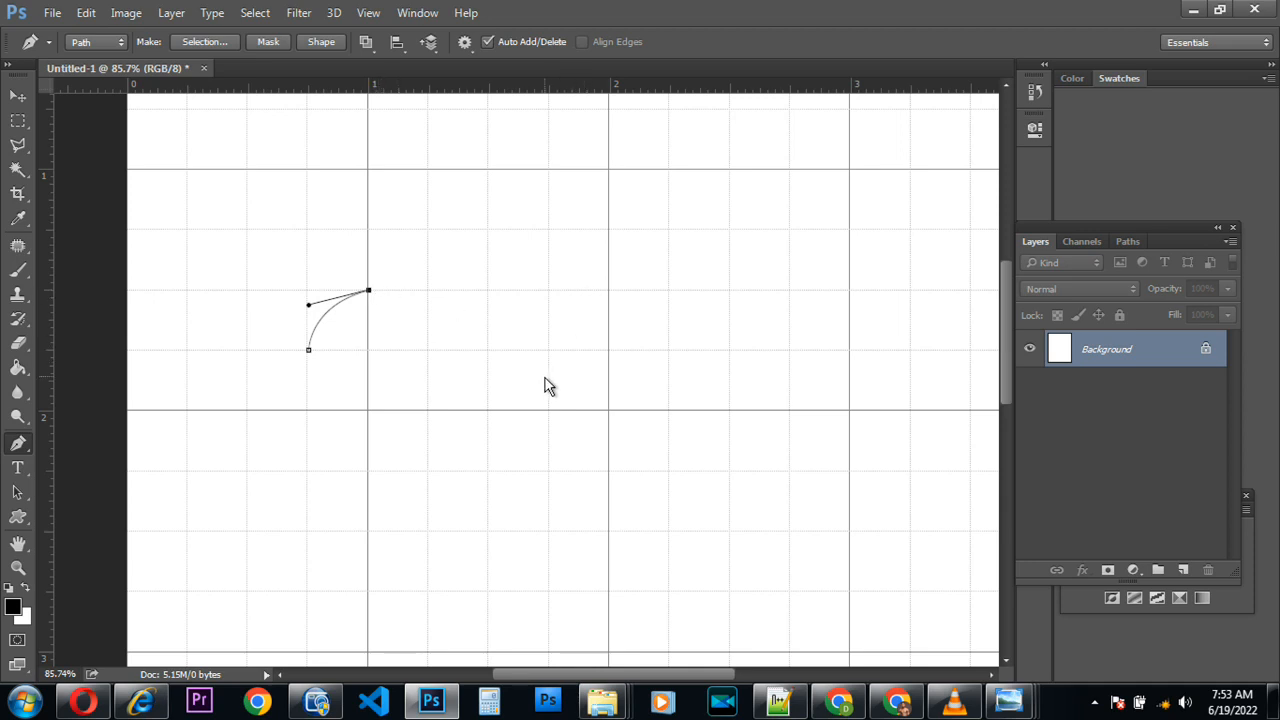
Continue the path straight to about (3, 1.5) inches, then curve the upper-right corner down to (3.25, 1.75) without an outgoing handle
{"action": "left_click", "coordinate": [849, 290]}
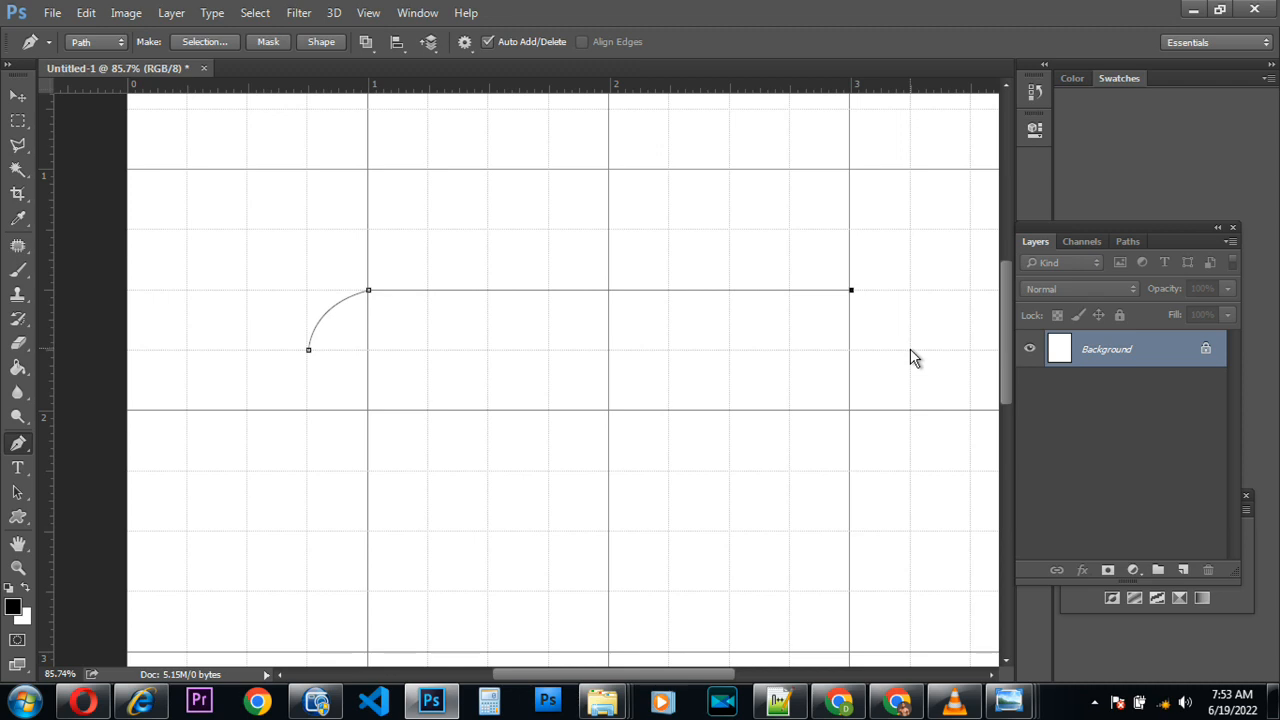
{"action": "left_click_drag", "start_coordinate": [910, 349], "coordinate": [912, 398]}
{"action": "key", "text": "alt"}
{"action": "key", "text": "alt"}
{"action": "left_click", "coordinate": [911, 350], "text": "alt"}
Add a slightly inward-curving right side down to about (3.25, 2.75) inches and remove its outgoing handle
{"action": "scroll", "coordinate": [891, 446], "scroll_direction": "down", "scroll_amount": 5}
{"action": "scroll", "coordinate": [892, 448], "scroll_direction": "down", "scroll_amount": 1}
{"action": "scroll", "coordinate": [893, 449], "scroll_direction": "down", "scroll_amount": 2}
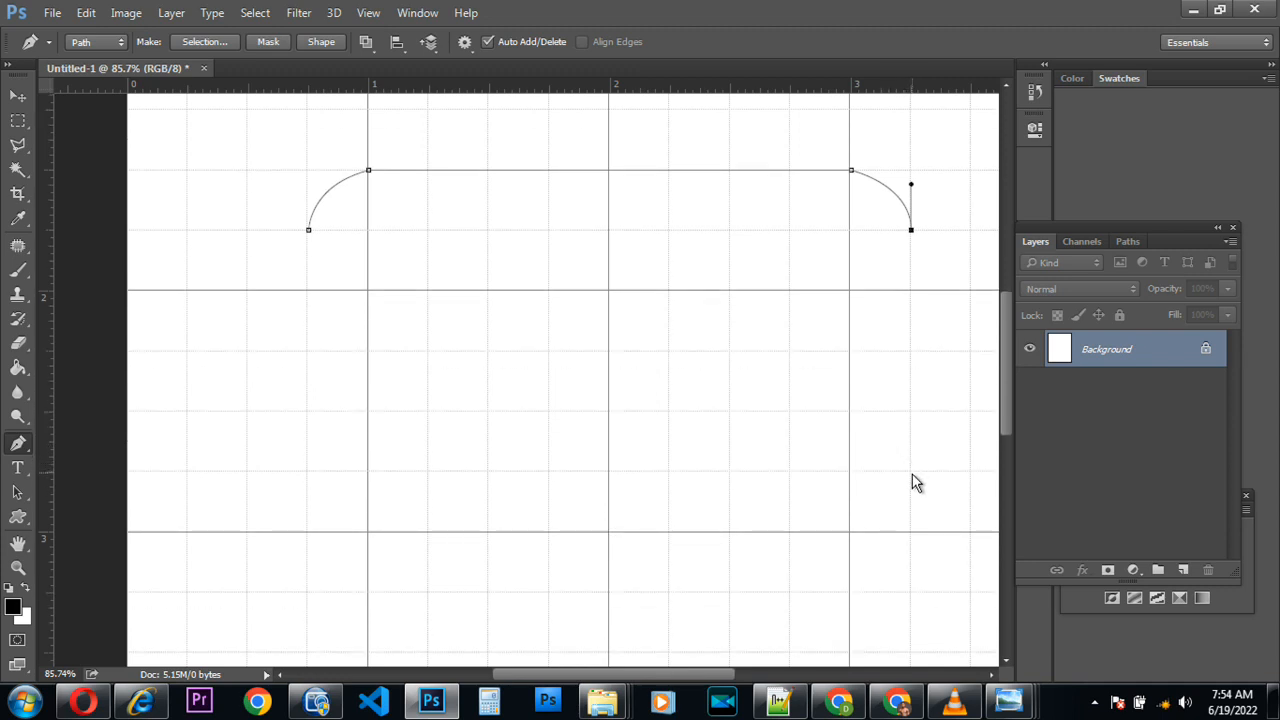
{"action": "left_click", "coordinate": [910, 472]}
{"action": "left_click_drag", "start_coordinate": [910, 470], "coordinate": [935, 519]}
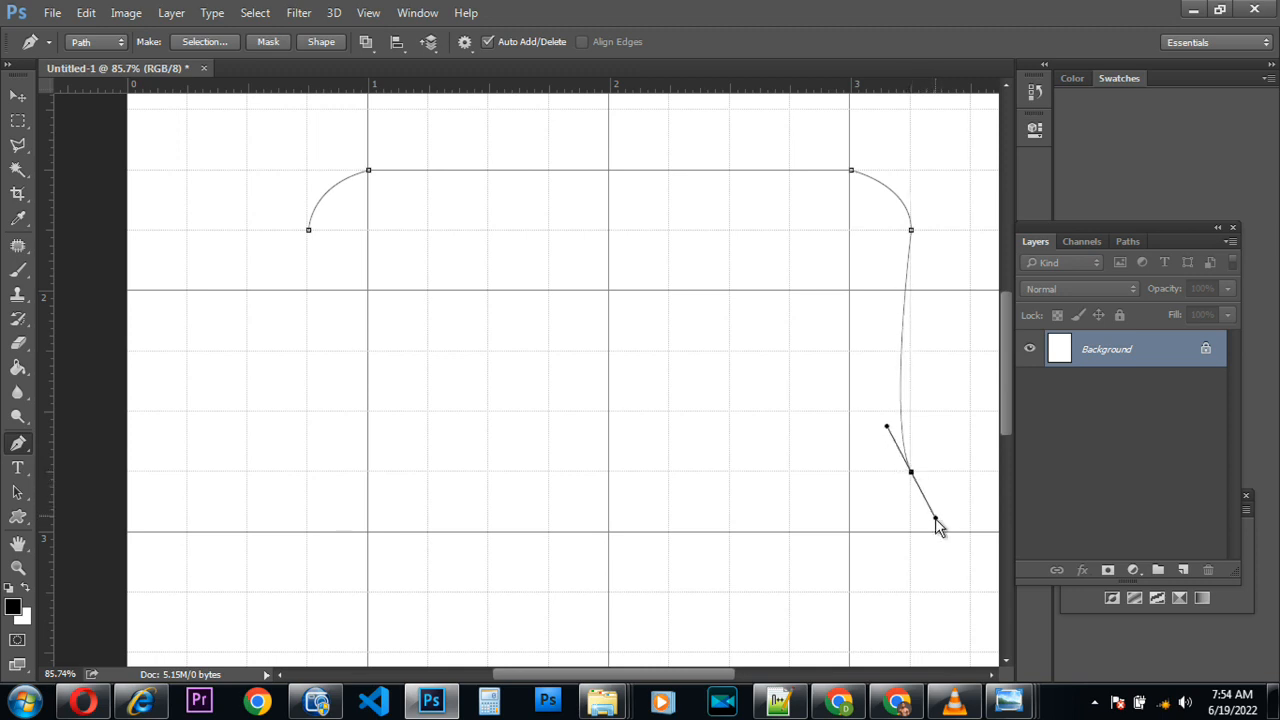
{"action": "left_click", "coordinate": [911, 472], "text": "alt"}
Curve the lower-right corner to about (3, 3) inches and draw the straight bottom edge to about (1, 3) inches
{"action": "left_click_drag", "start_coordinate": [850, 531], "coordinate": [787, 532]}
{"action": "left_click", "coordinate": [851, 532], "text": "alt"}
{"action": "left_click", "coordinate": [369, 532]}
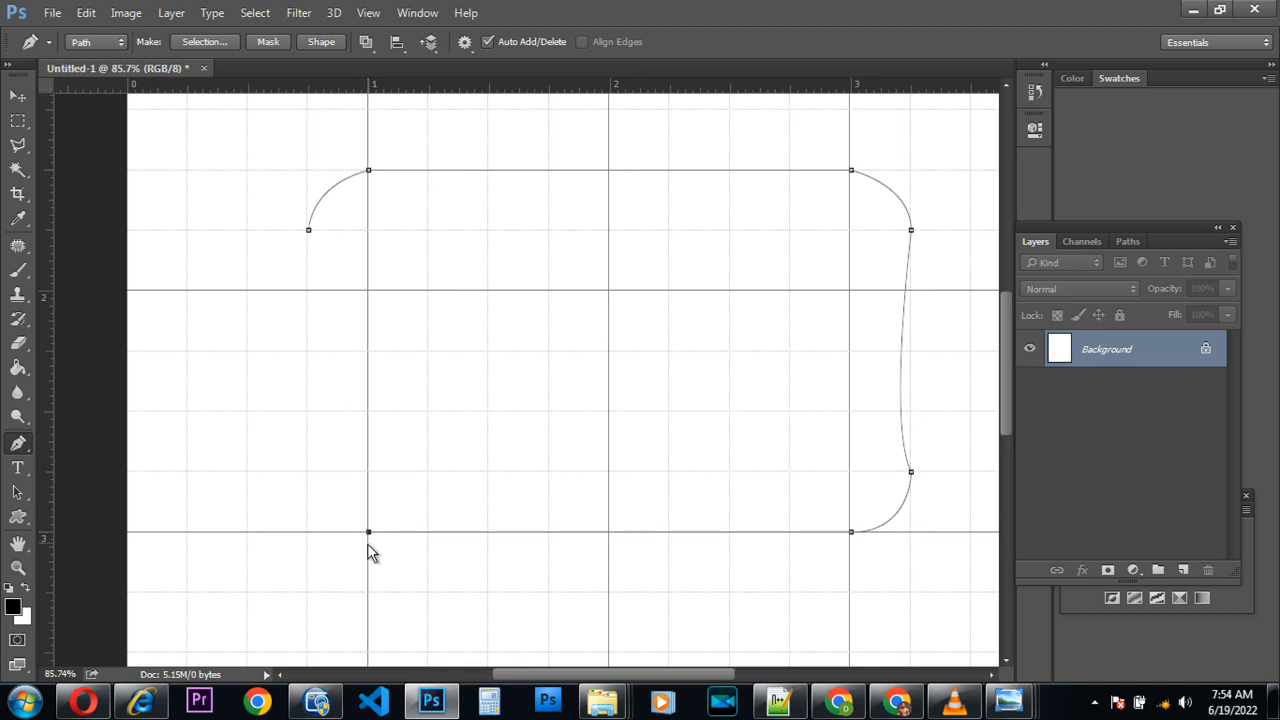
Curve the lower-left corner up to about (0.75, 2.75) inches and close the path with an inward-curving left side
{"action": "left_click_drag", "start_coordinate": [308, 471], "coordinate": [297, 425]}
{"action": "left_click", "coordinate": [309, 473]}
{"action": "left_click", "coordinate": [308, 231]}
{"action": "left_click_drag", "start_coordinate": [301, 227], "coordinate": [297, 209]}
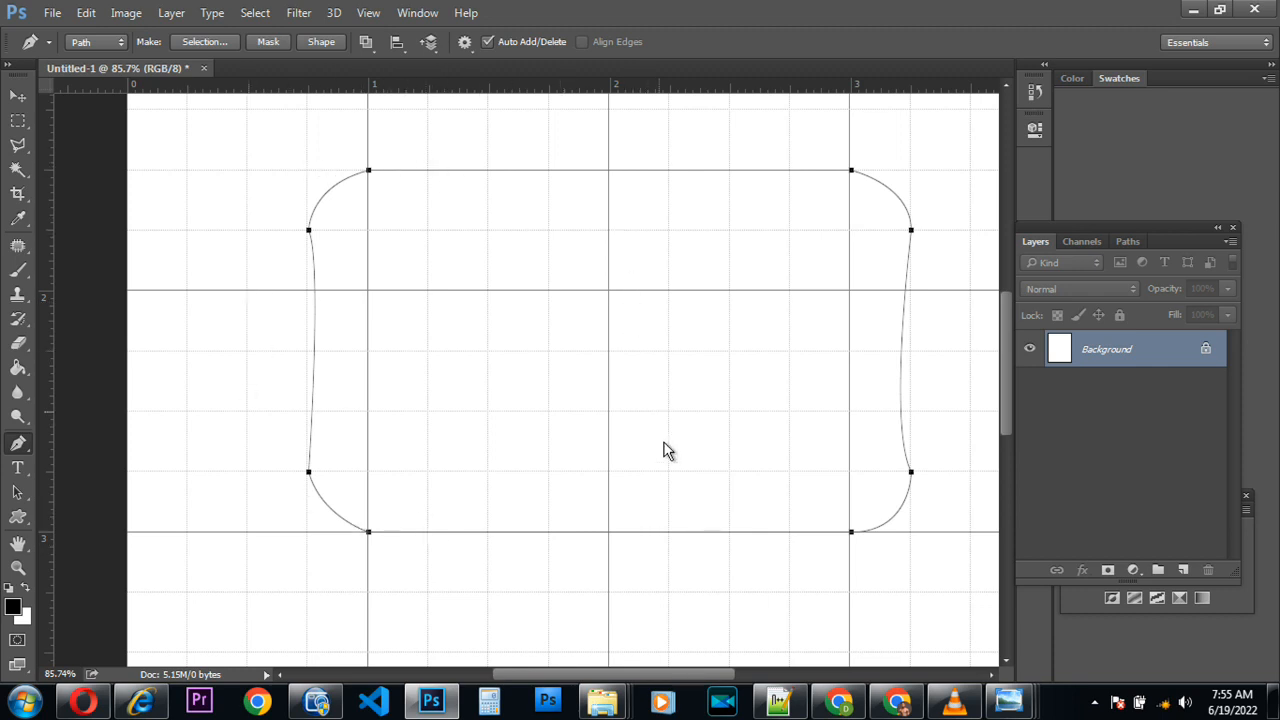
Add a new layer and stroke the path on it with the black Brush, without simulated pressure, then dismiss the path
{"action": "left_click", "coordinate": [1183, 570]}
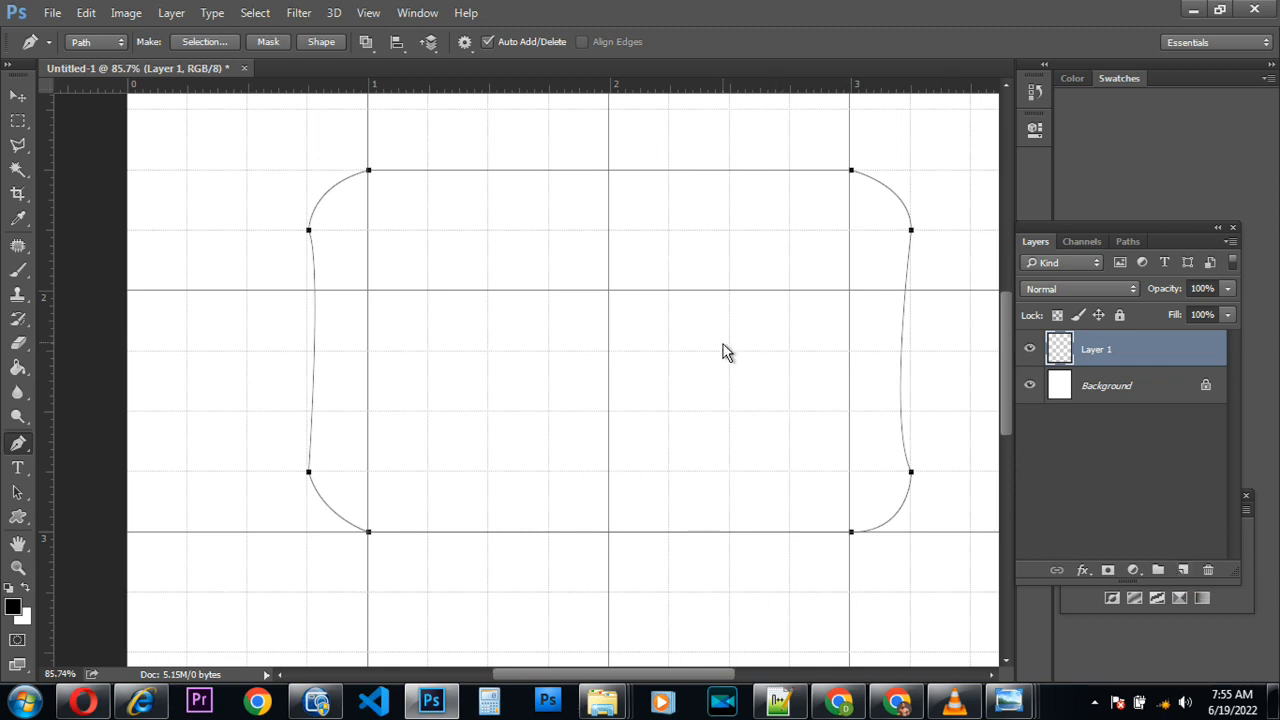
{"action": "right_click", "coordinate": [670, 335]}
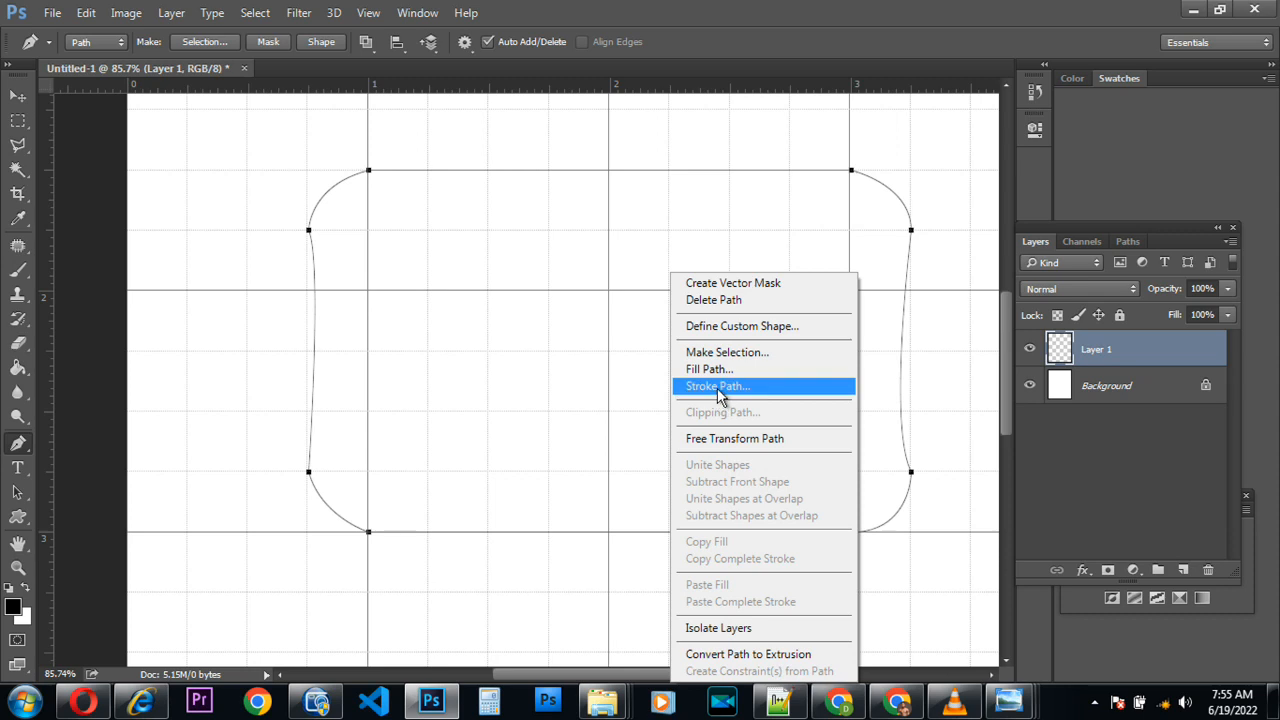
{"action": "left_click", "coordinate": [717, 388]}
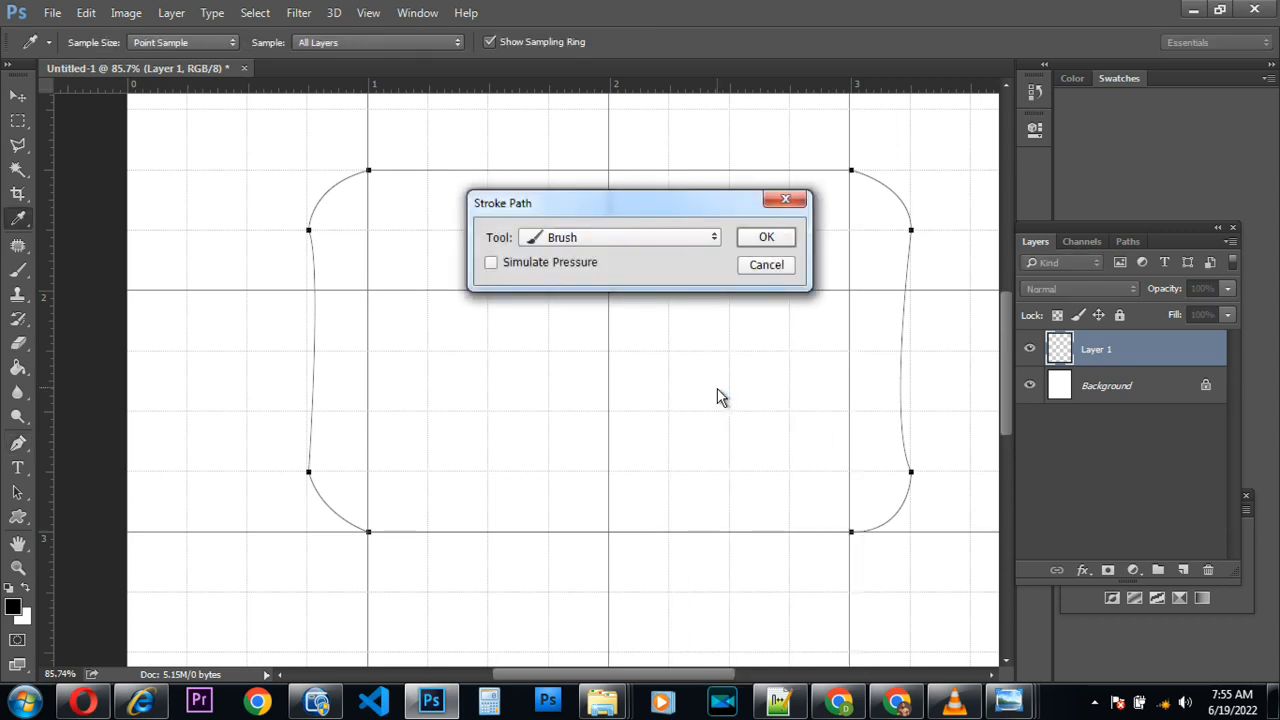
{"action": "left_click", "coordinate": [766, 244]}
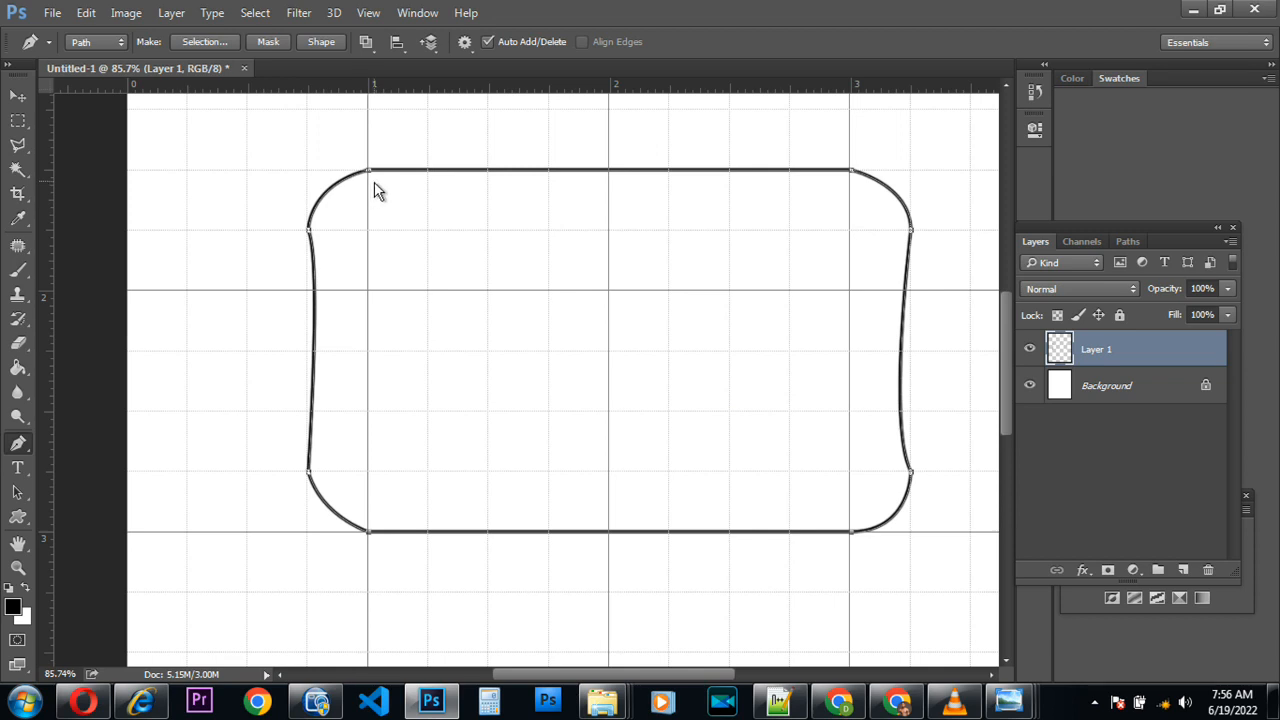
{"action": "key", "text": "Return"}
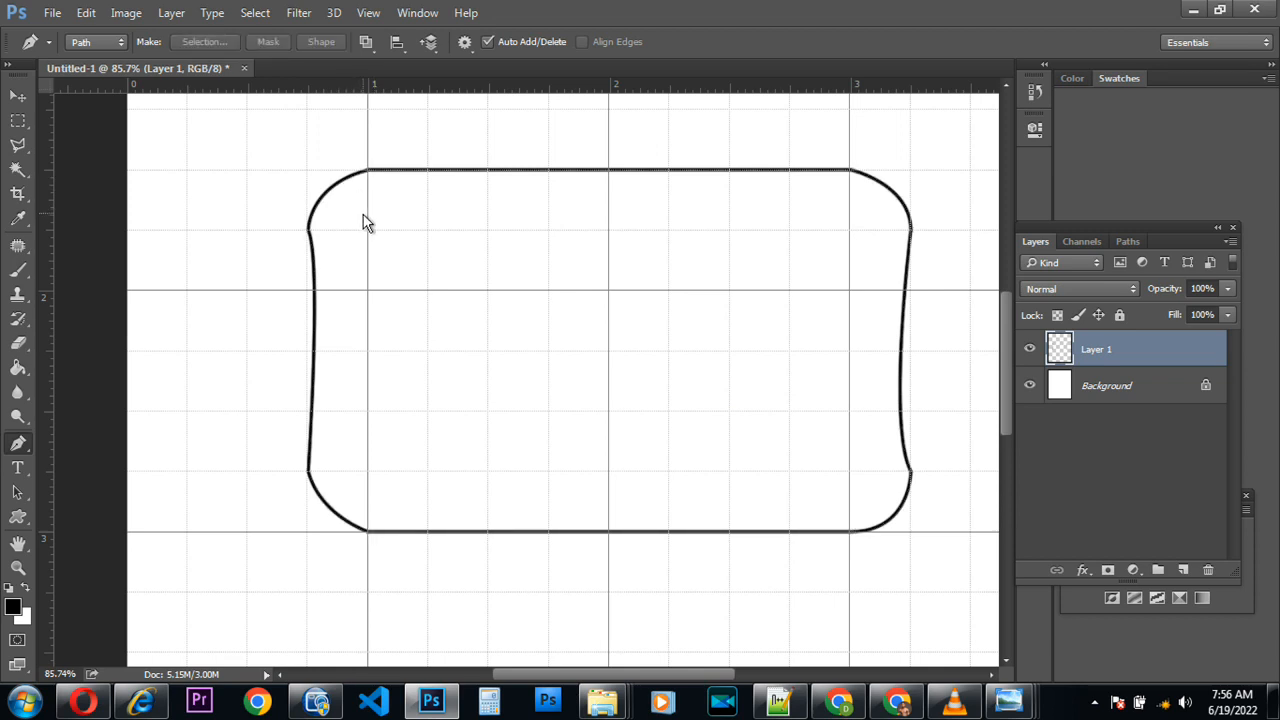
Check the outline without the grid, then place a vertical guide at about 2.75 inches inside the shape's right side
{"action": "key", "text": "ctrl+apostrophe"}
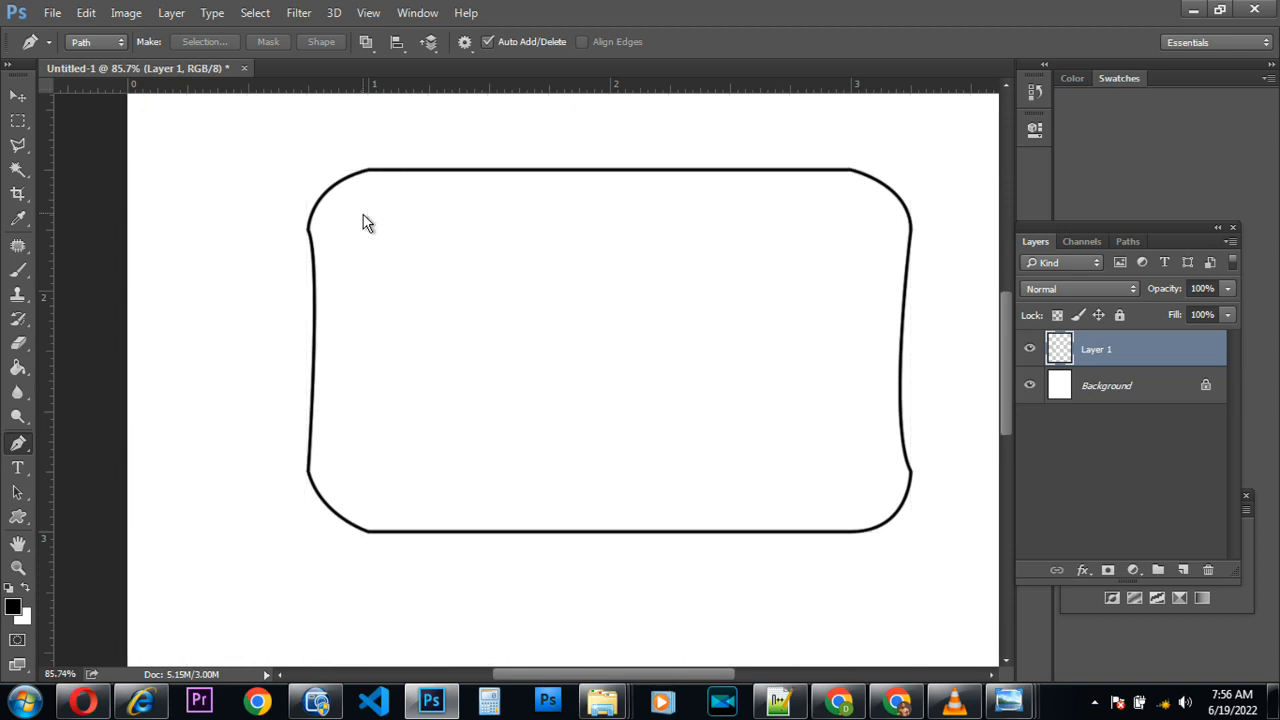
{"action": "key", "text": "ctrl+apostrophe"}
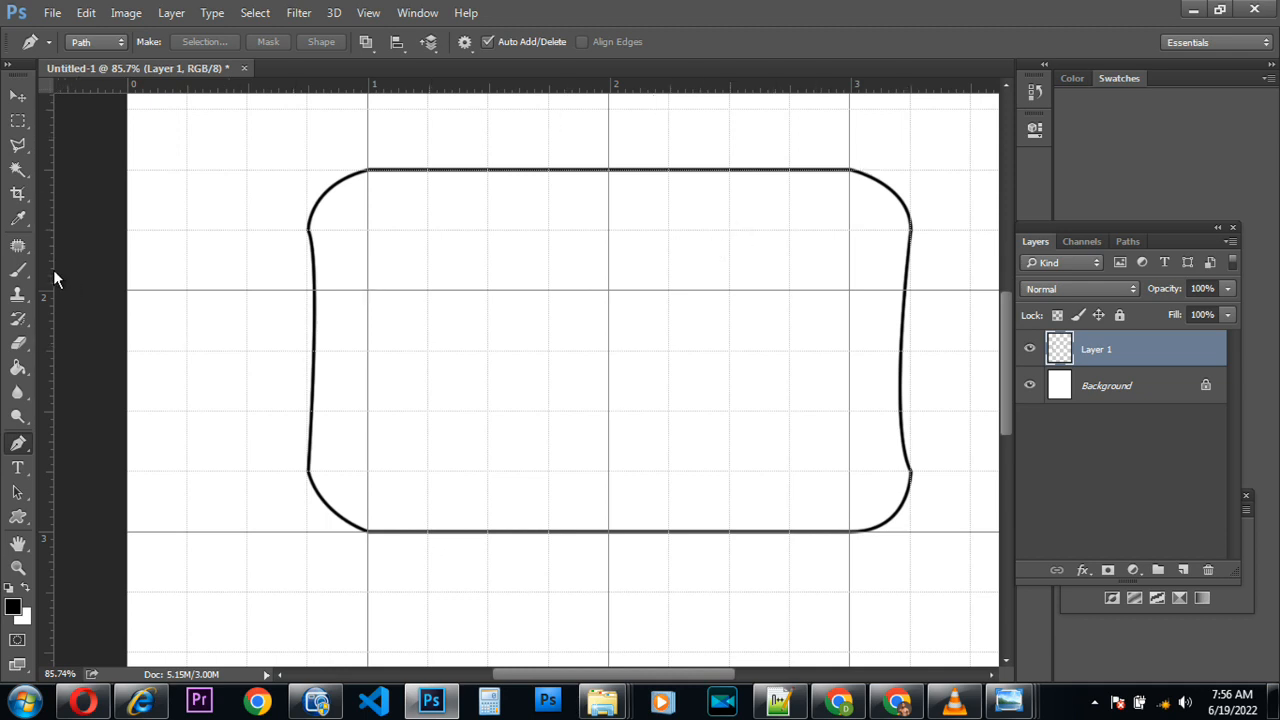
{"action": "left_click_drag", "start_coordinate": [50, 272], "coordinate": [799, 390]}
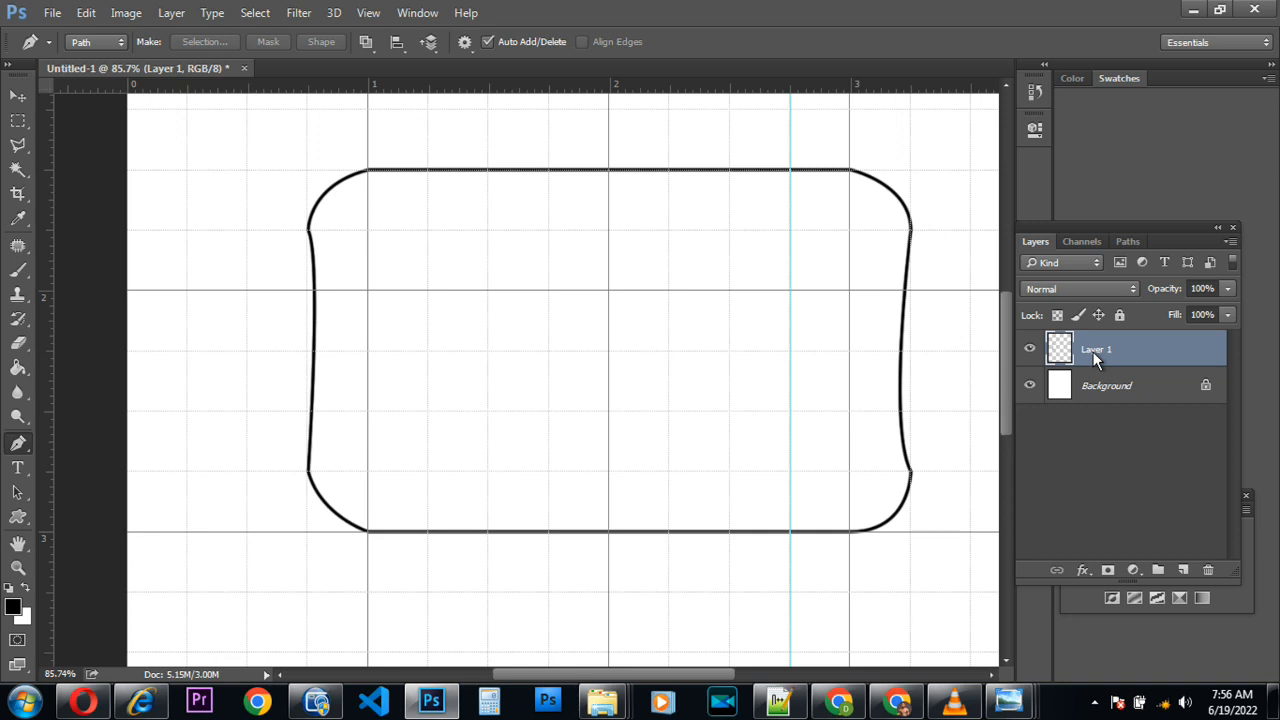
Duplicate the outline layer and scale the copy to about 72% width and 76% height, placed inside the outline toward its left
{"action": "key", "text": "ctrl+j"}
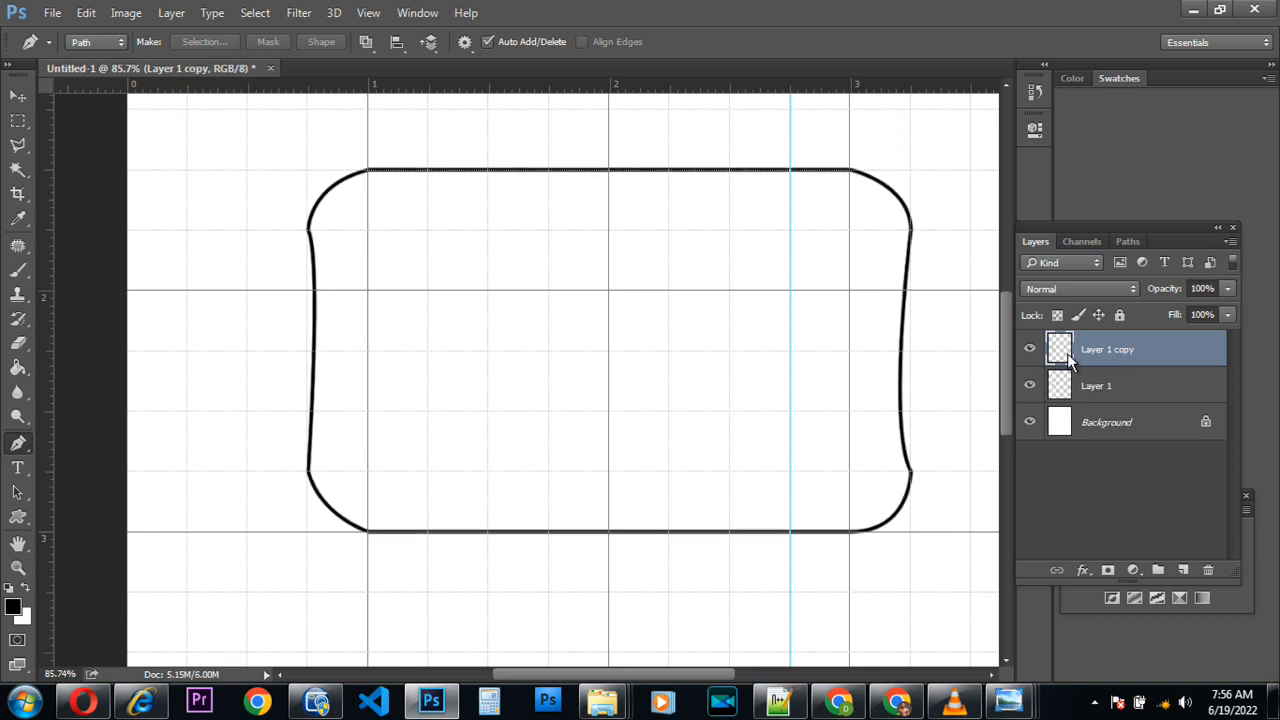
{"action": "left_click", "coordinate": [15, 97]}
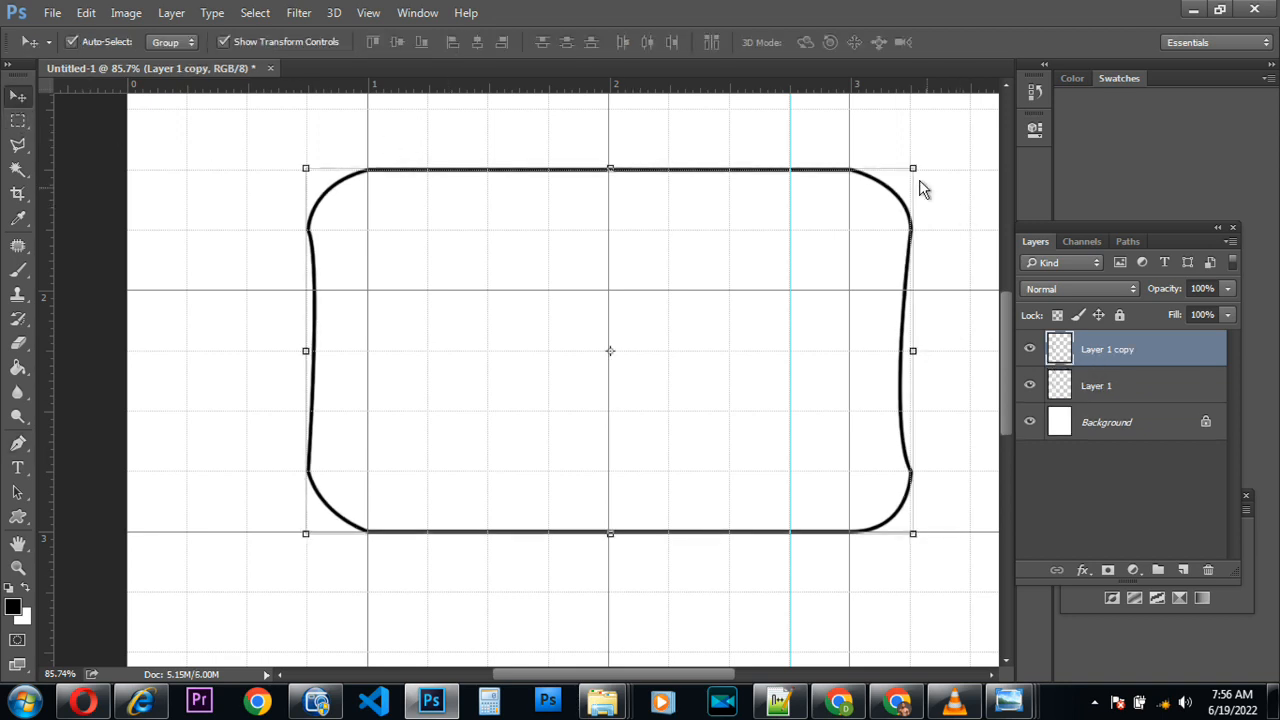
{"action": "left_click", "coordinate": [914, 172]}
{"action": "left_click_drag", "start_coordinate": [916, 176], "coordinate": [716, 288]}
{"action": "left_click_drag", "start_coordinate": [644, 328], "coordinate": [676, 269]}
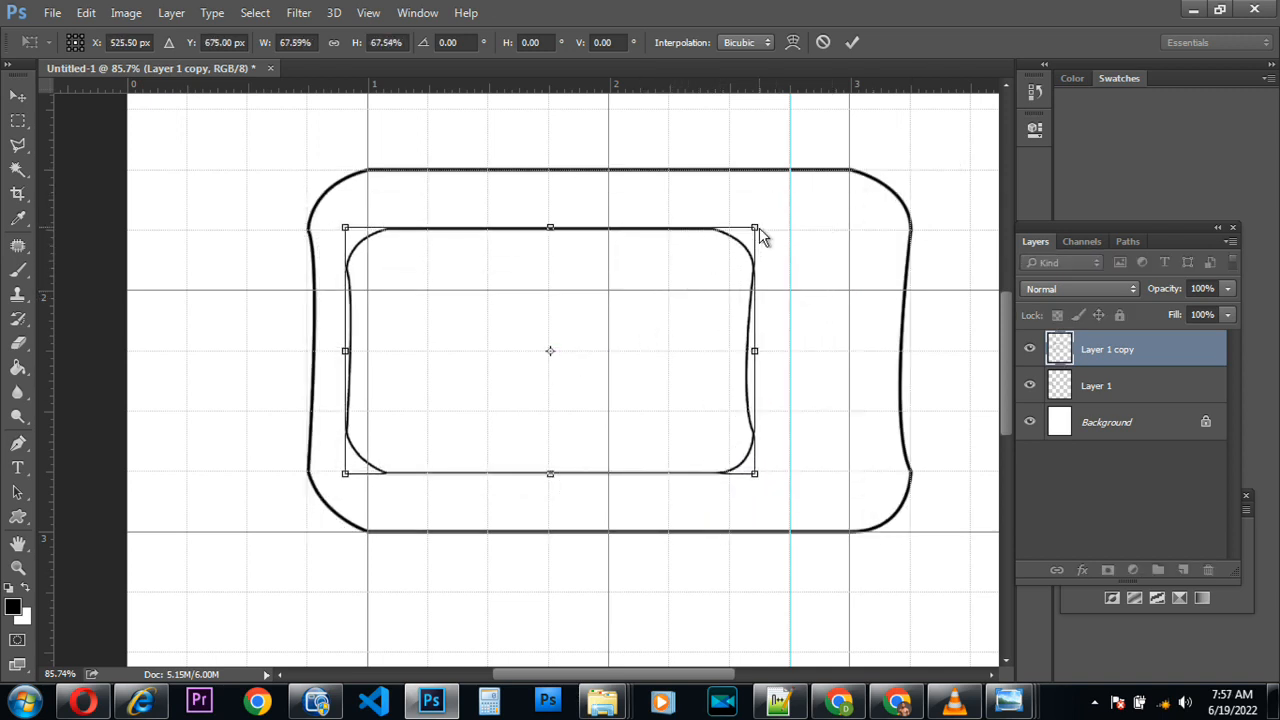
{"action": "left_click_drag", "start_coordinate": [757, 228], "coordinate": [738, 236]}
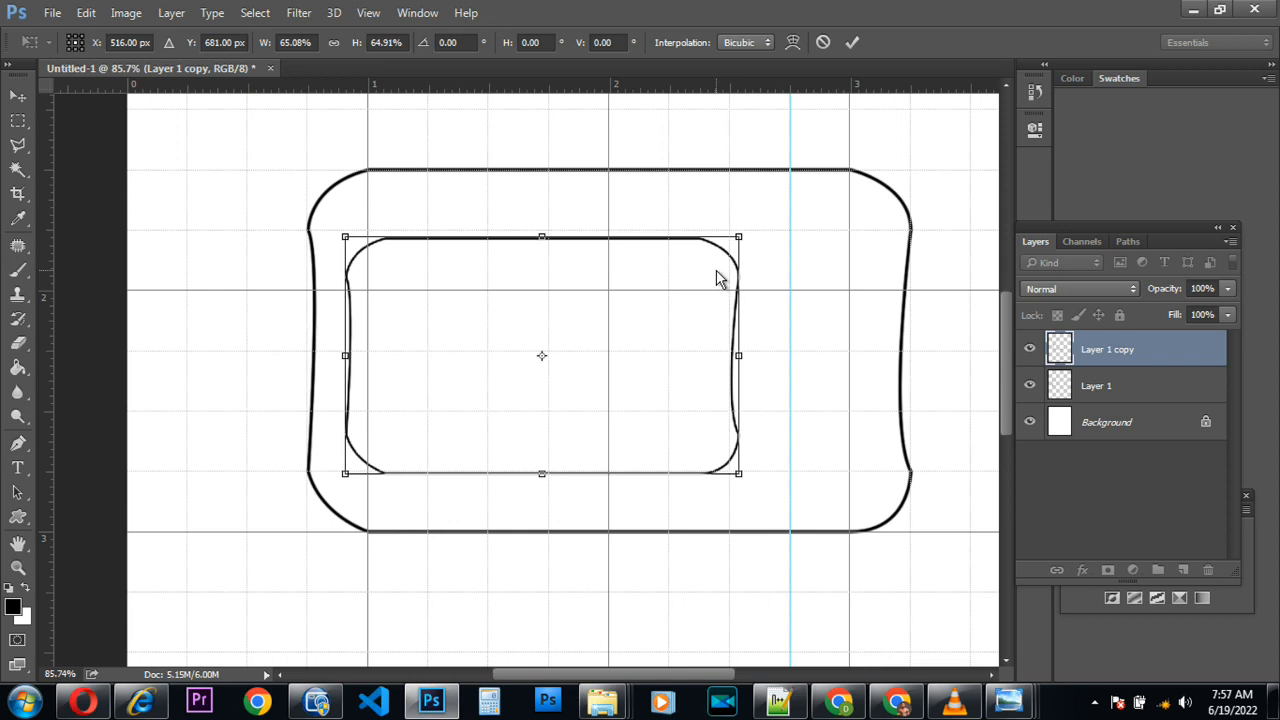
{"action": "left_click_drag", "start_coordinate": [758, 248], "coordinate": [791, 251]}
{"action": "left_click_drag", "start_coordinate": [772, 484], "coordinate": [784, 495]}
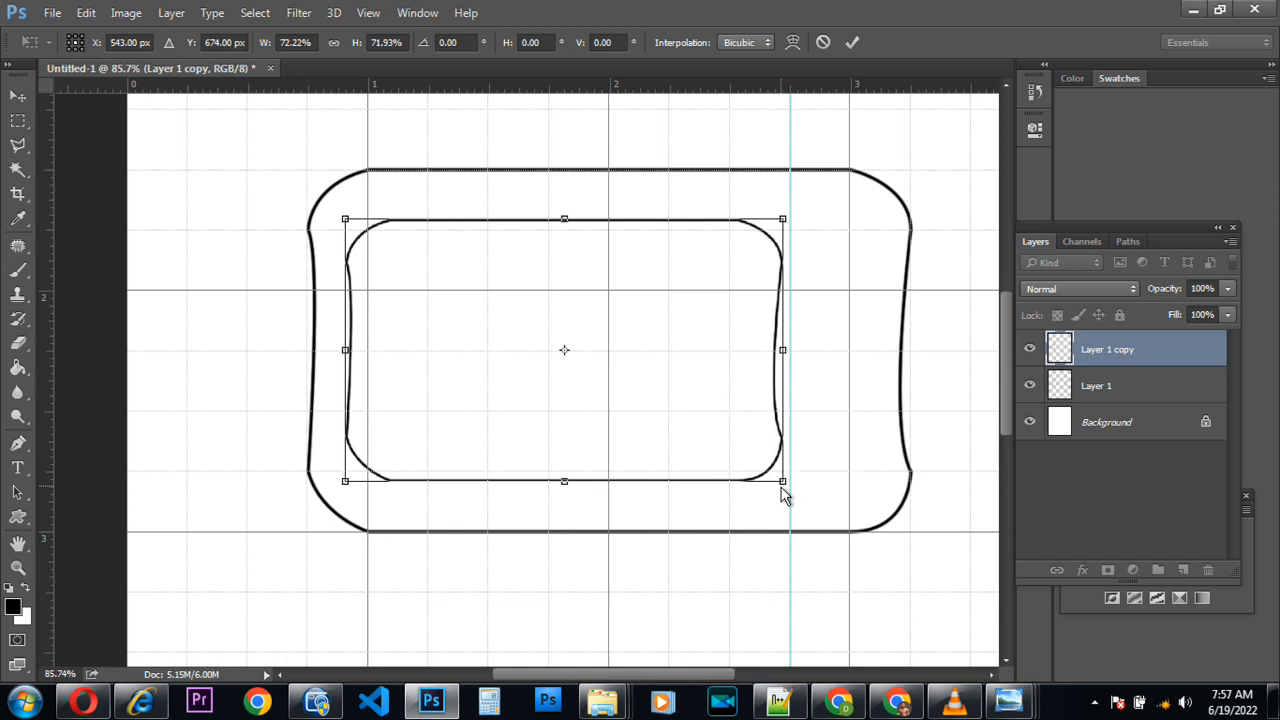
{"action": "left_click_drag", "start_coordinate": [565, 482], "coordinate": [566, 500]}
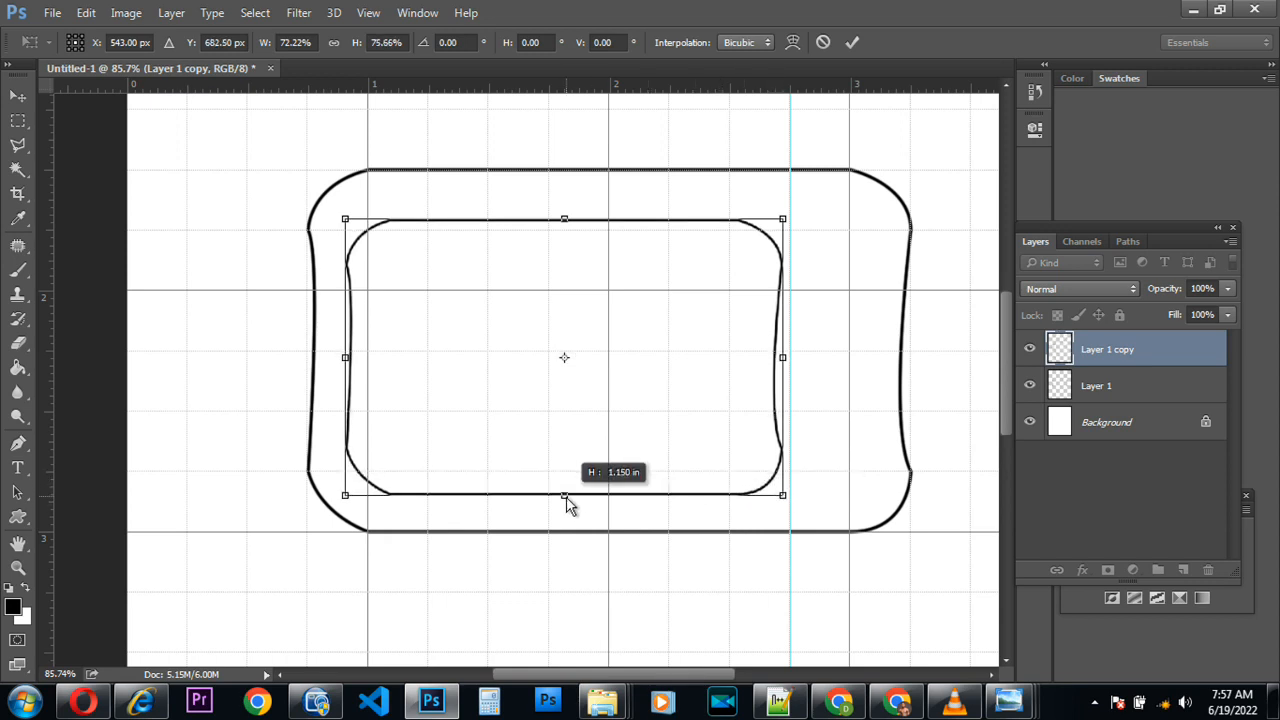
Warp the inner outline copy by bulging its right side outward toward the vertical guide and lowering its lower-right corner slightly
{"action": "right_click", "coordinate": [740, 389]}
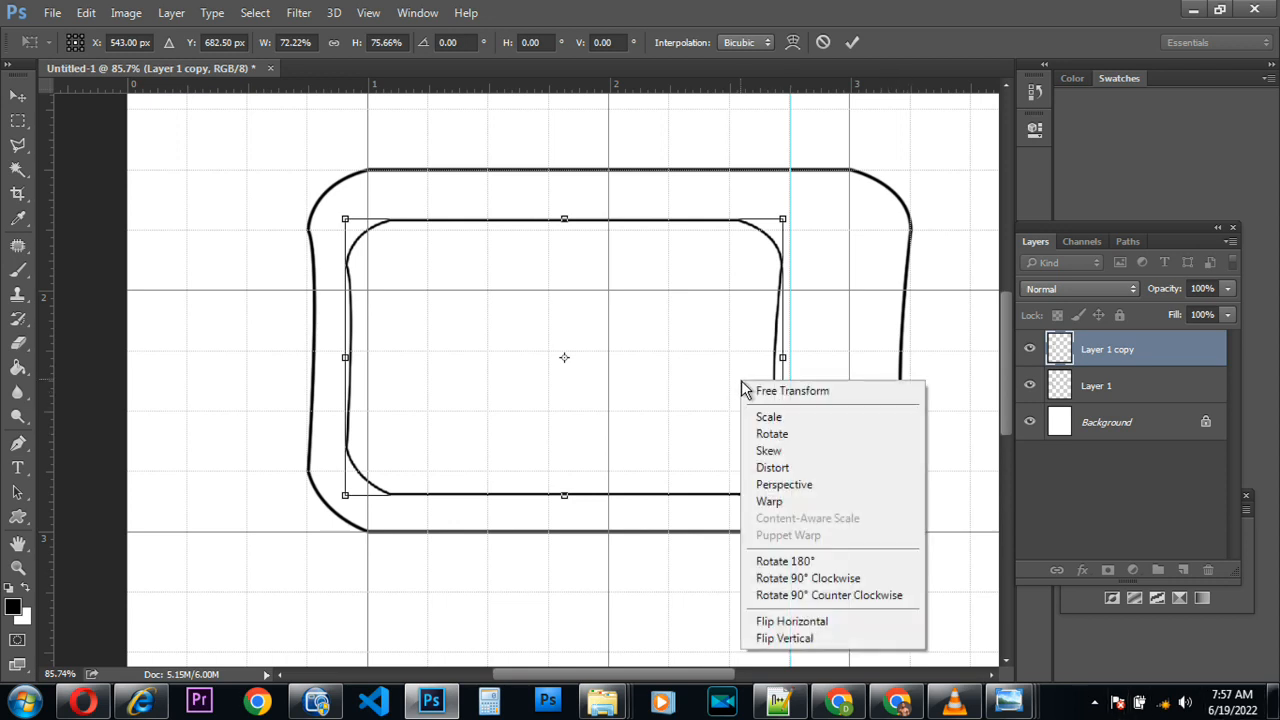
{"action": "left_click", "coordinate": [788, 502]}
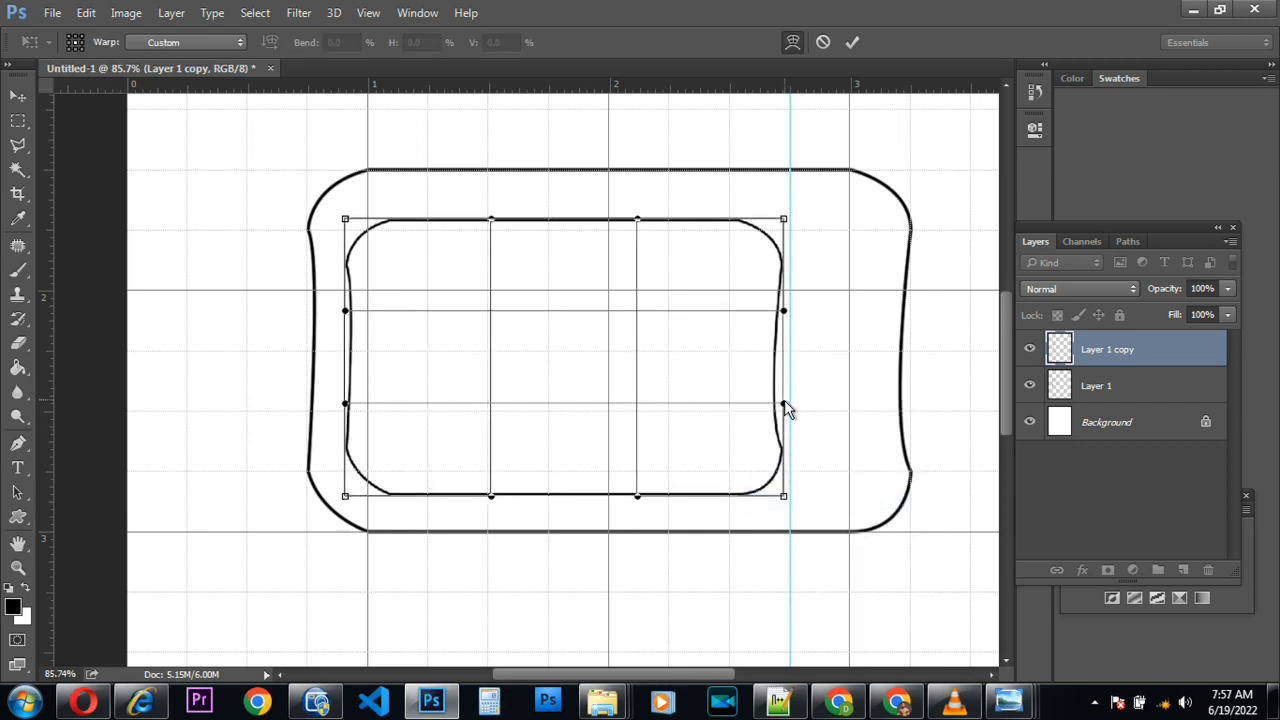
{"action": "left_click_drag", "start_coordinate": [784, 401], "coordinate": [790, 402]}
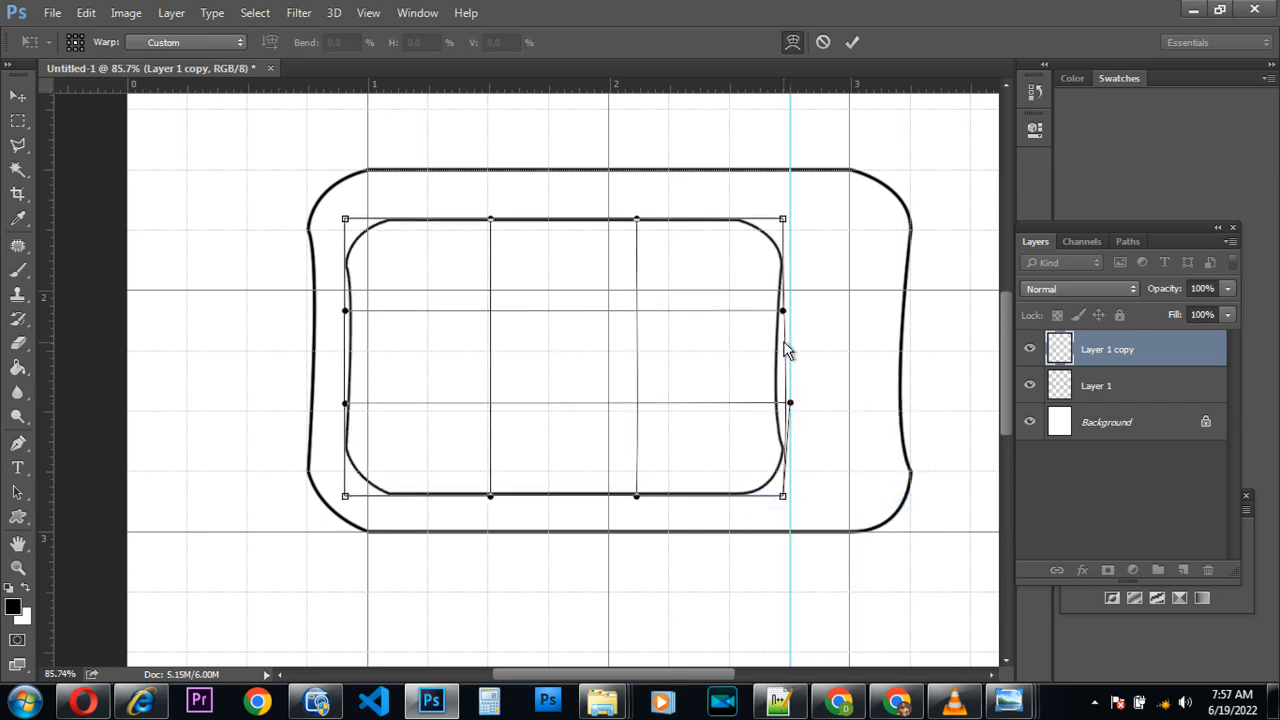
{"action": "left_click_drag", "start_coordinate": [788, 350], "coordinate": [788, 341]}
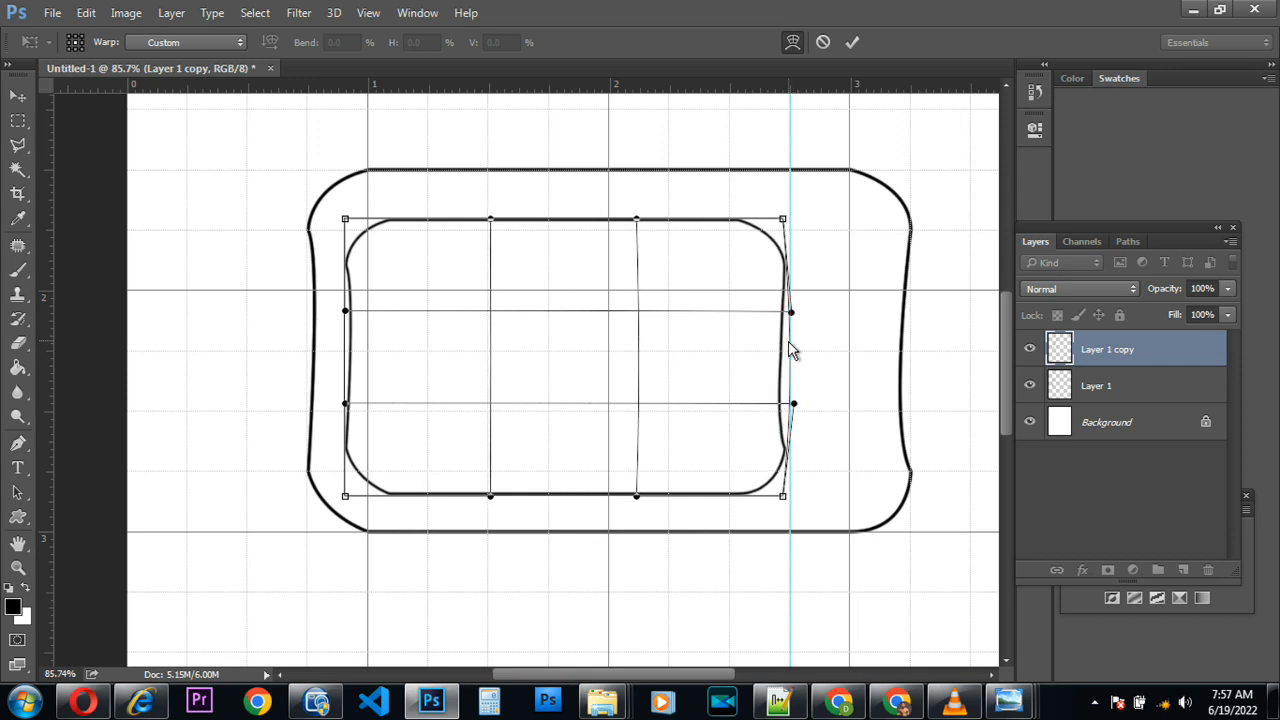
{"action": "left_click_drag", "start_coordinate": [789, 403], "coordinate": [790, 405]}
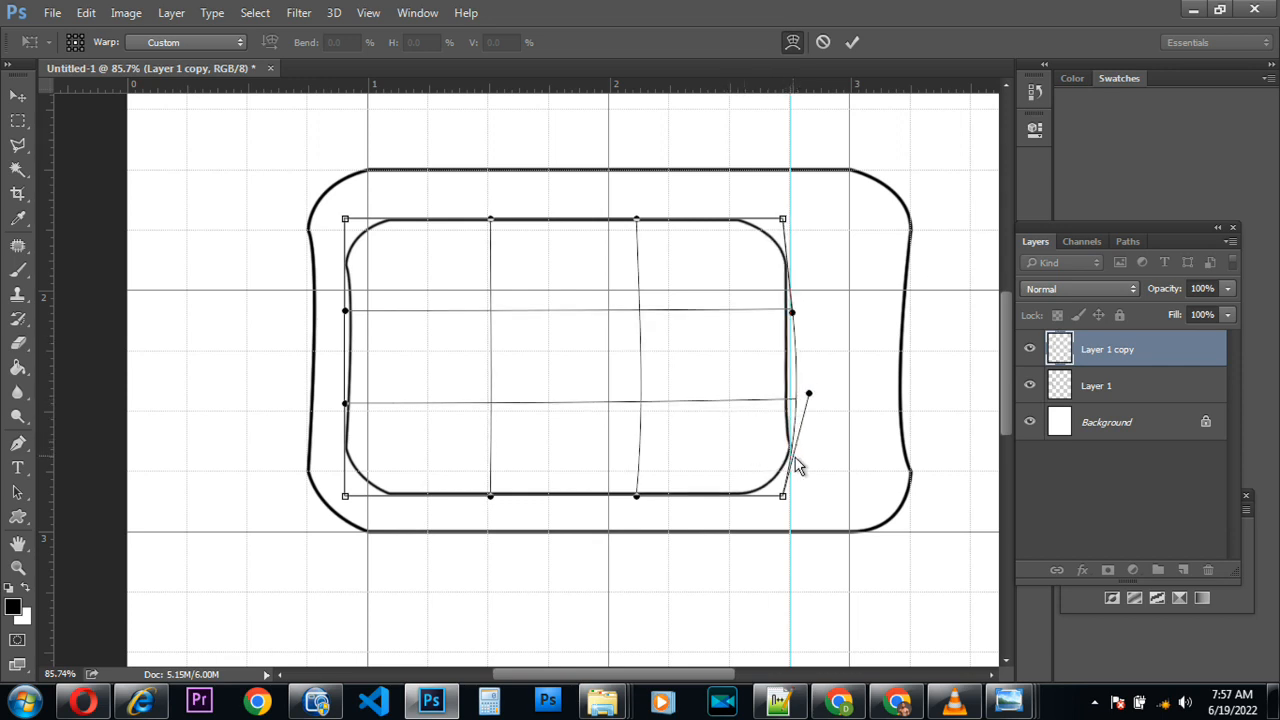
{"action": "mouse_move", "coordinate": [797, 469]}
{"action": "left_mouse_down"}
{"action": "mouse_move", "coordinate": [784, 462]}
{"action": "mouse_move", "coordinate": [794, 474]}
{"action": "left_mouse_up"}
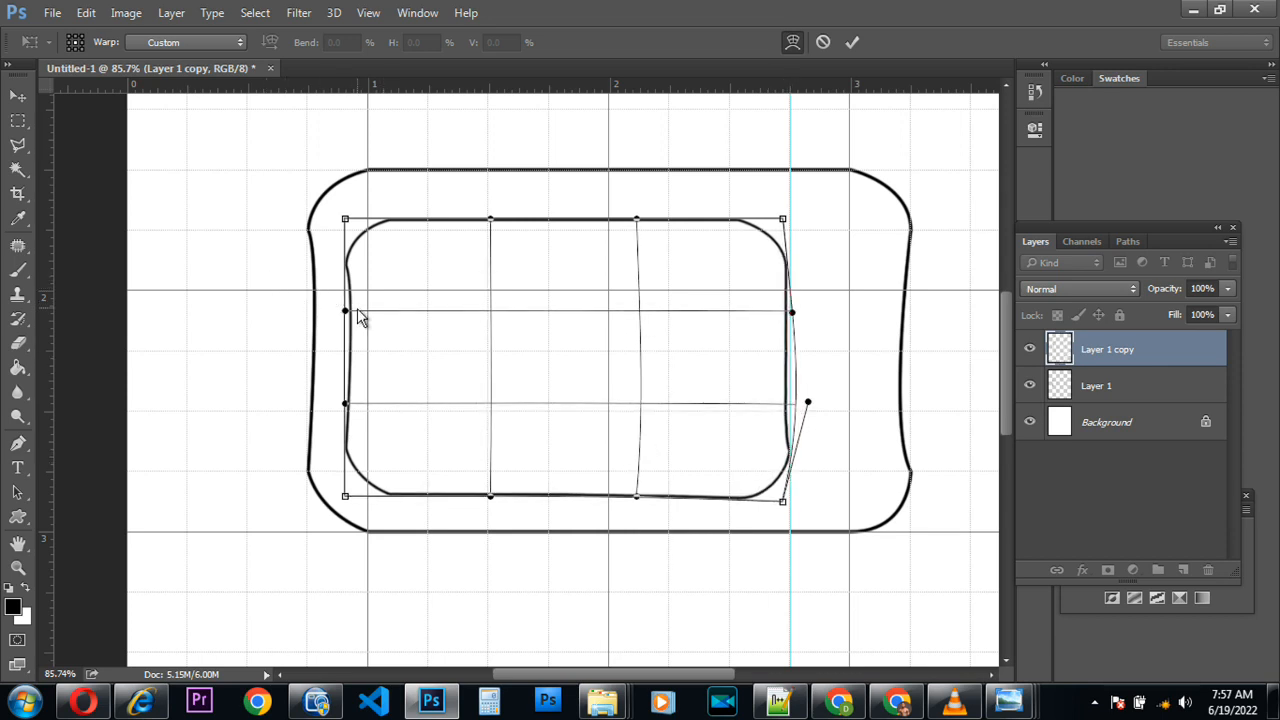
Bulge the copy's left side slightly outward, pull its lower-right corner back inward, and apply the warp
{"action": "left_click_drag", "start_coordinate": [343, 312], "coordinate": [334, 312]}
{"action": "left_click_drag", "start_coordinate": [346, 406], "coordinate": [332, 407]}
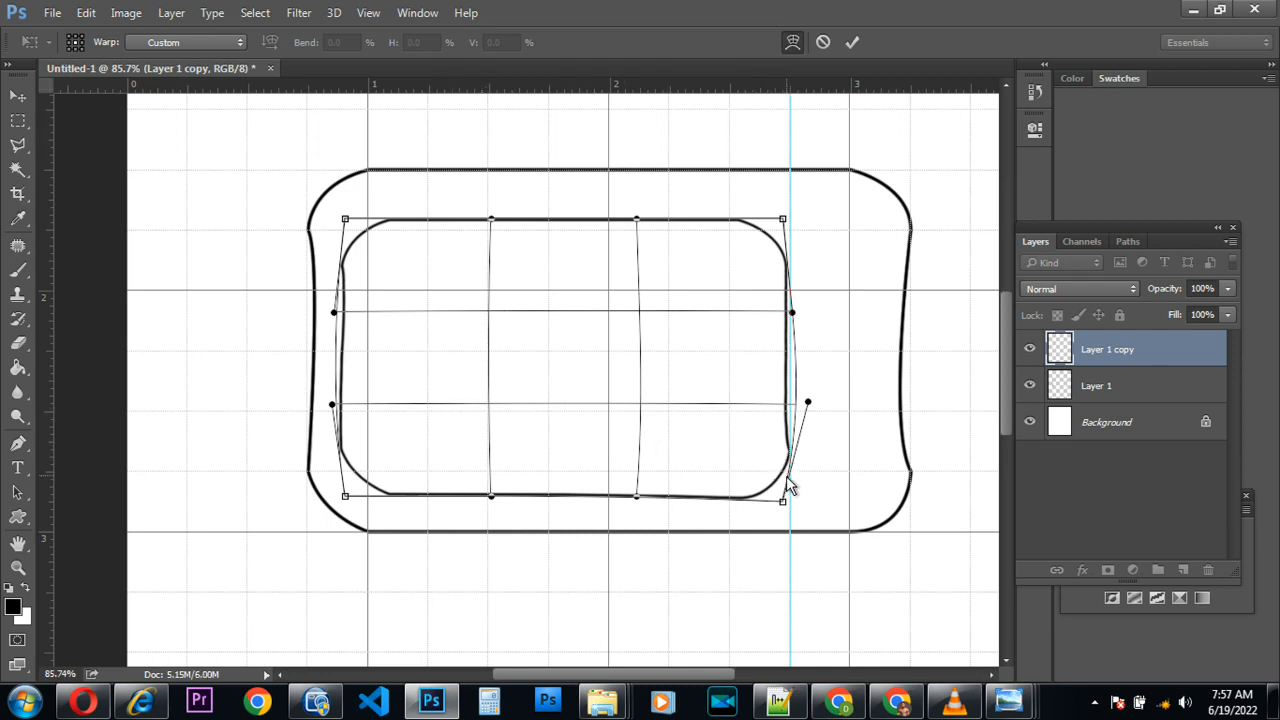
{"action": "left_click_drag", "start_coordinate": [786, 476], "coordinate": [779, 476]}
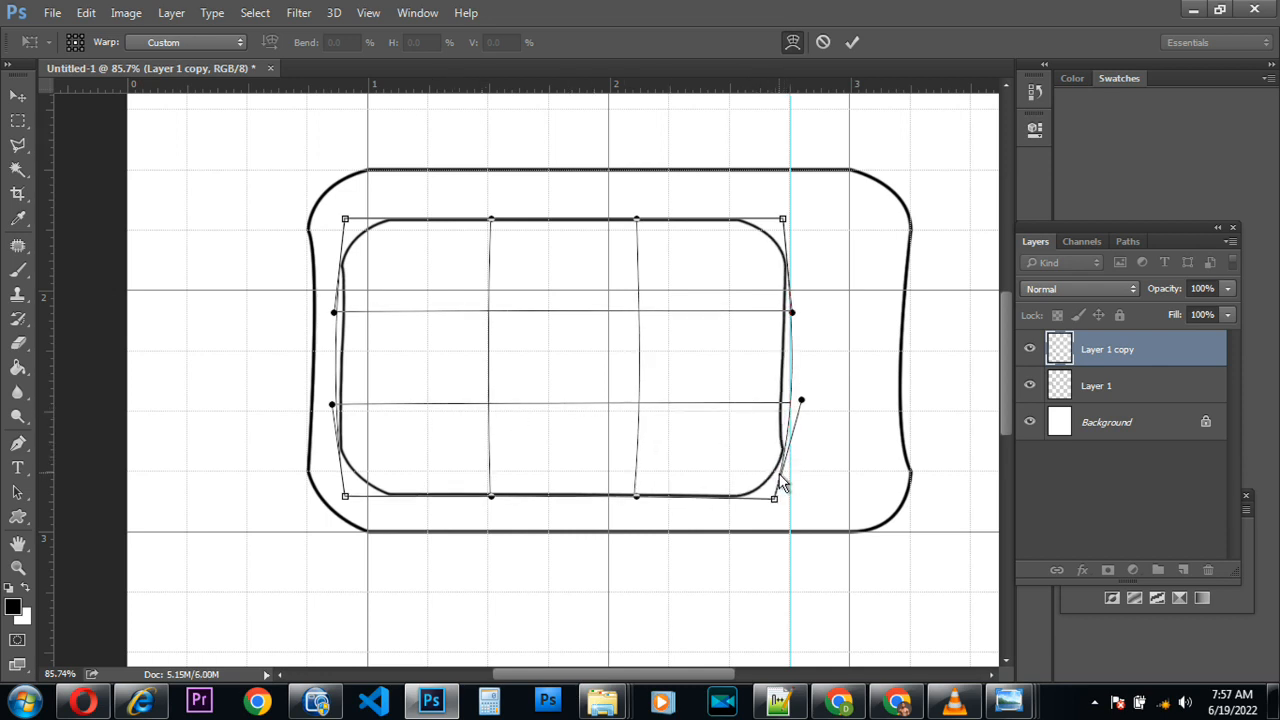
{"action": "left_click", "coordinate": [851, 43]}
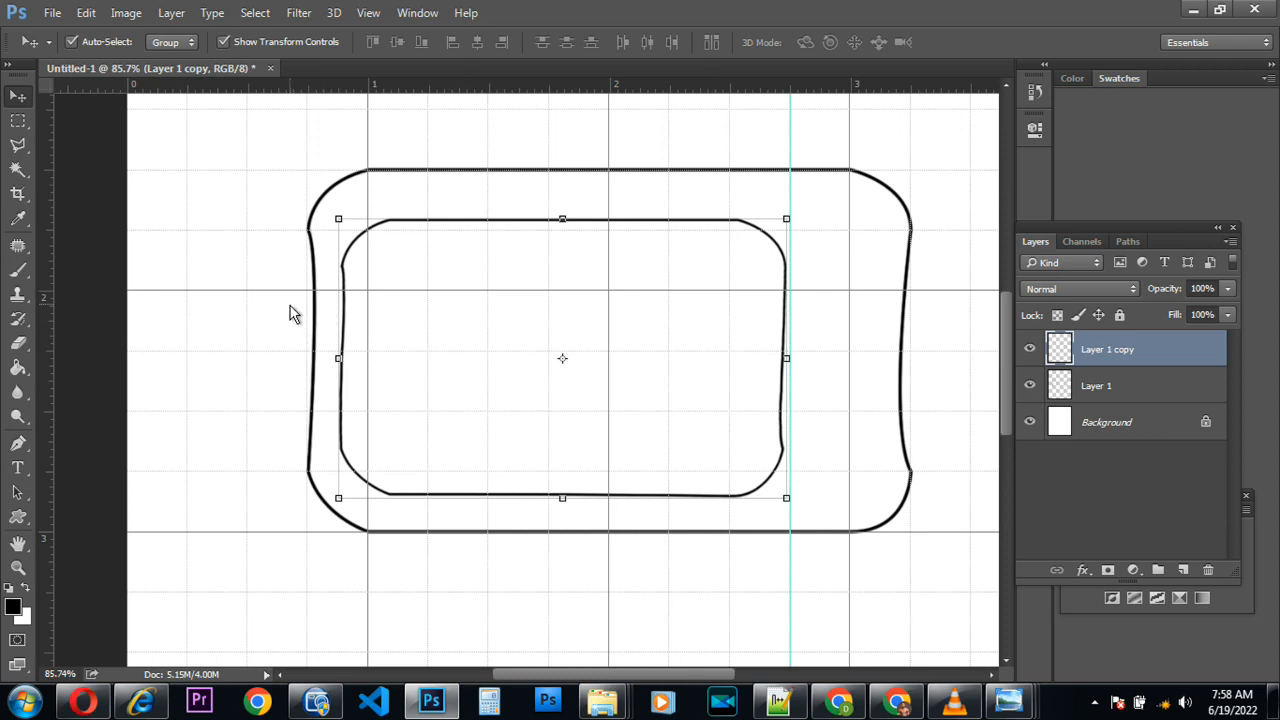
Make a rectangular selection about 0.3 × 0.8 inches between the guide and the outer outline's right side, and add a new layer
{"action": "left_click_drag", "start_coordinate": [18, 120], "coordinate": [81, 123]}
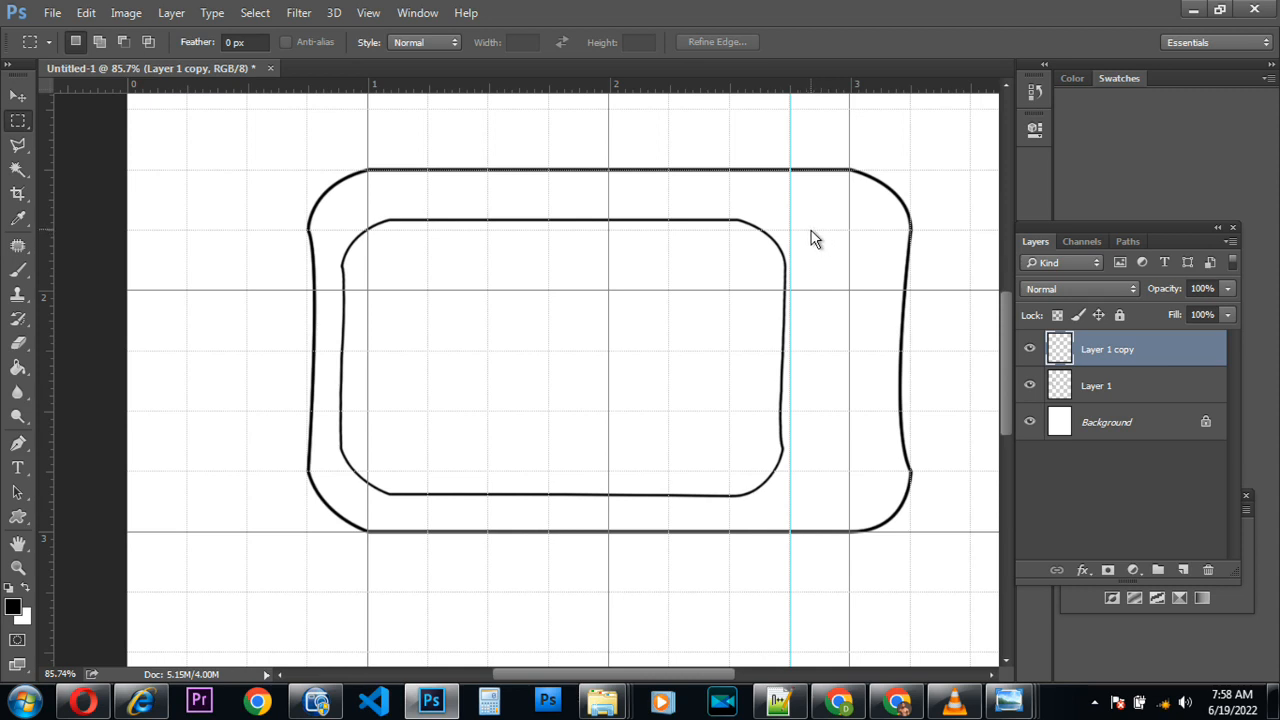
{"action": "left_click_drag", "start_coordinate": [808, 215], "coordinate": [329, 177]}
{"action": "scroll", "coordinate": [329, 177], "scroll_direction": "up", "scroll_amount": 5}
{"action": "mouse_move", "coordinate": [722, 675]}
{"action": "left_mouse_down"}
{"action": "mouse_move", "coordinate": [631, 662]}
{"action": "mouse_move", "coordinate": [598, 640]}
{"action": "left_mouse_up"}
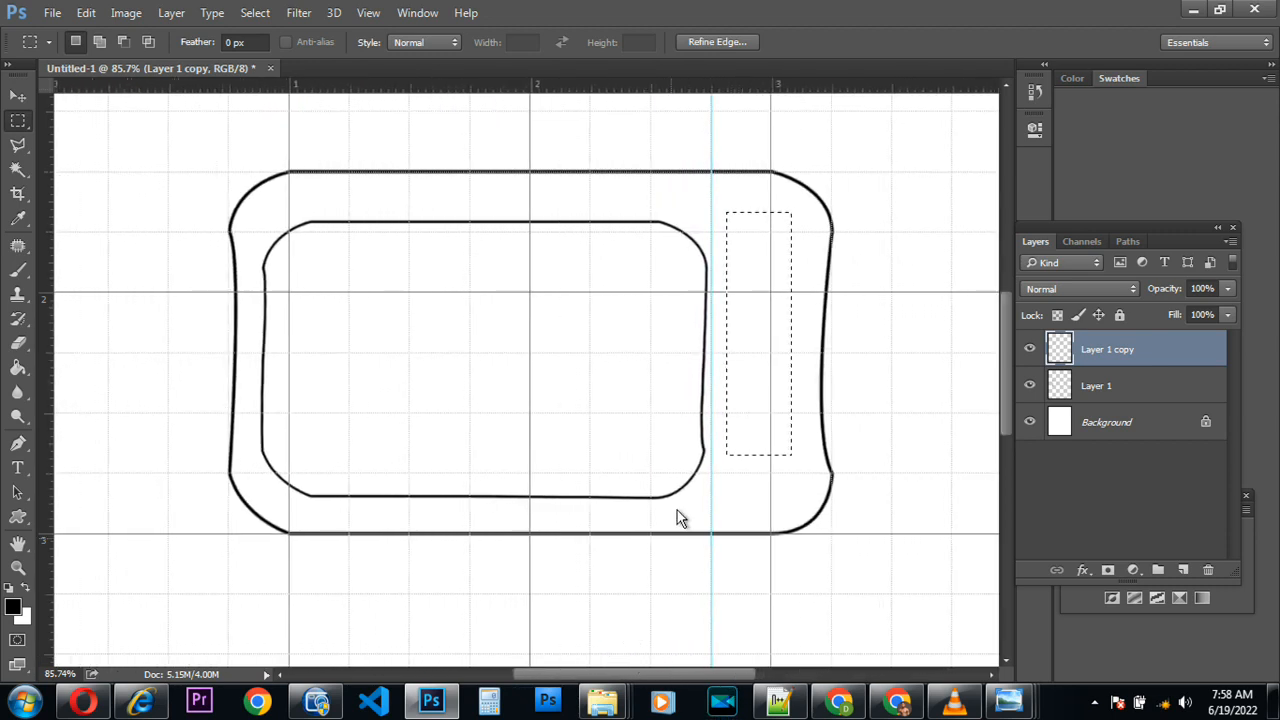
{"action": "left_click", "coordinate": [724, 247]}
{"action": "left_click_drag", "start_coordinate": [721, 228], "coordinate": [789, 416]}
{"action": "key", "text": "Right"}
{"action": "key", "text": "Right"}
{"action": "key", "text": "Right"}
{"action": "key", "text": "Right"}
{"action": "key", "text": "Right"}
{"action": "key", "text": "Right"}
{"action": "key", "text": "Right"}
{"action": "key", "text": "Right"}
{"action": "key", "text": "Right"}
{"action": "key", "text": "Right"}
{"action": "key", "text": "Right"}
{"action": "key", "text": "Right"}
{"action": "key", "text": "Right"}
{"action": "key", "text": "Right"}
{"action": "key", "text": "Right"}
{"action": "key", "text": "Right"}
{"action": "key", "text": "Right"}
{"action": "key", "text": "Right"}
{"action": "left_click", "coordinate": [1182, 573]}
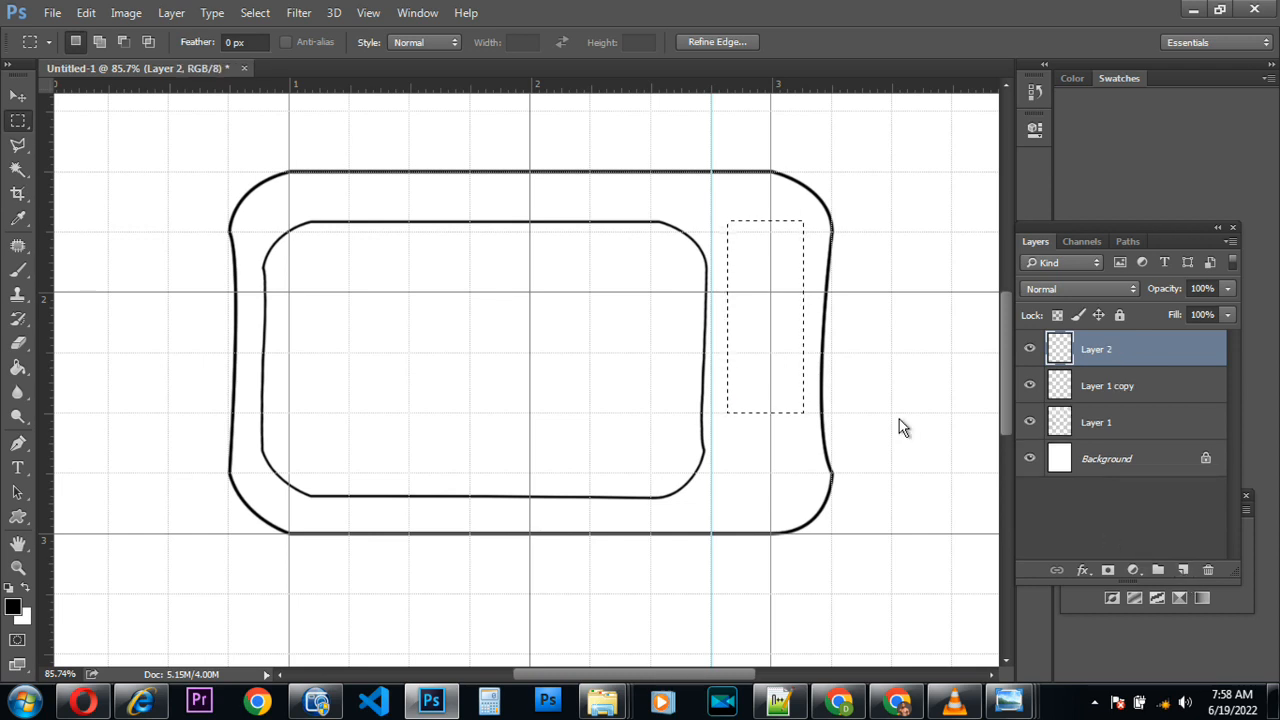
Try a black 3 px outside stroke around the rectangular selection and undo it
{"action": "right_click", "coordinate": [737, 312]}
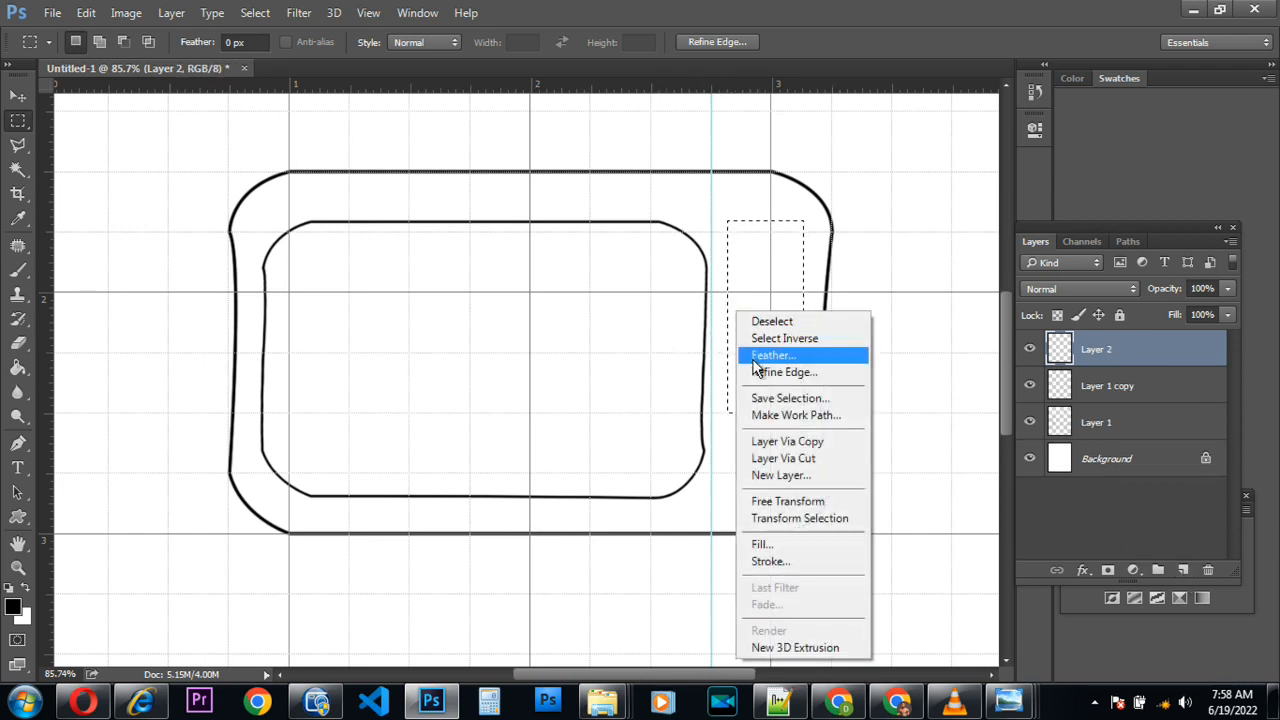
{"action": "left_click", "coordinate": [800, 562]}
{"action": "left_click_drag", "start_coordinate": [734, 181], "coordinate": [433, 198]}
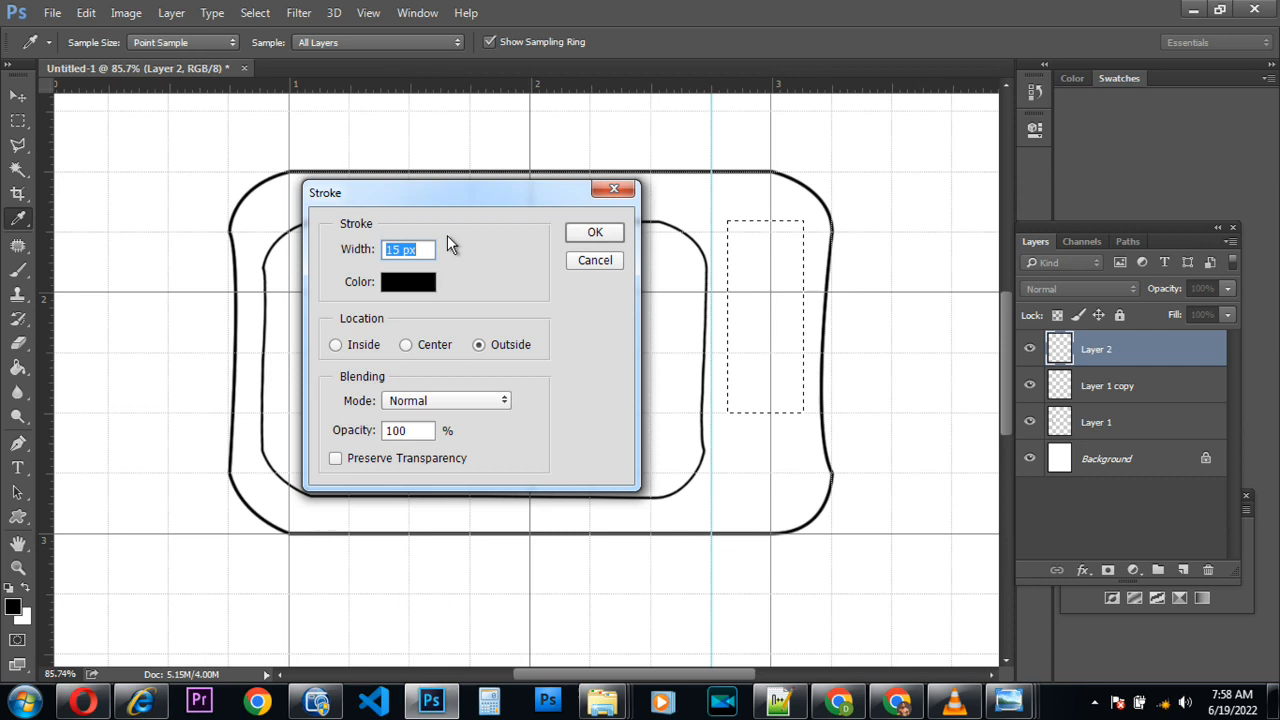
{"action": "type", "text": "4"}
{"action": "key", "text": "BackSpace"}
{"action": "type", "text": "3"}
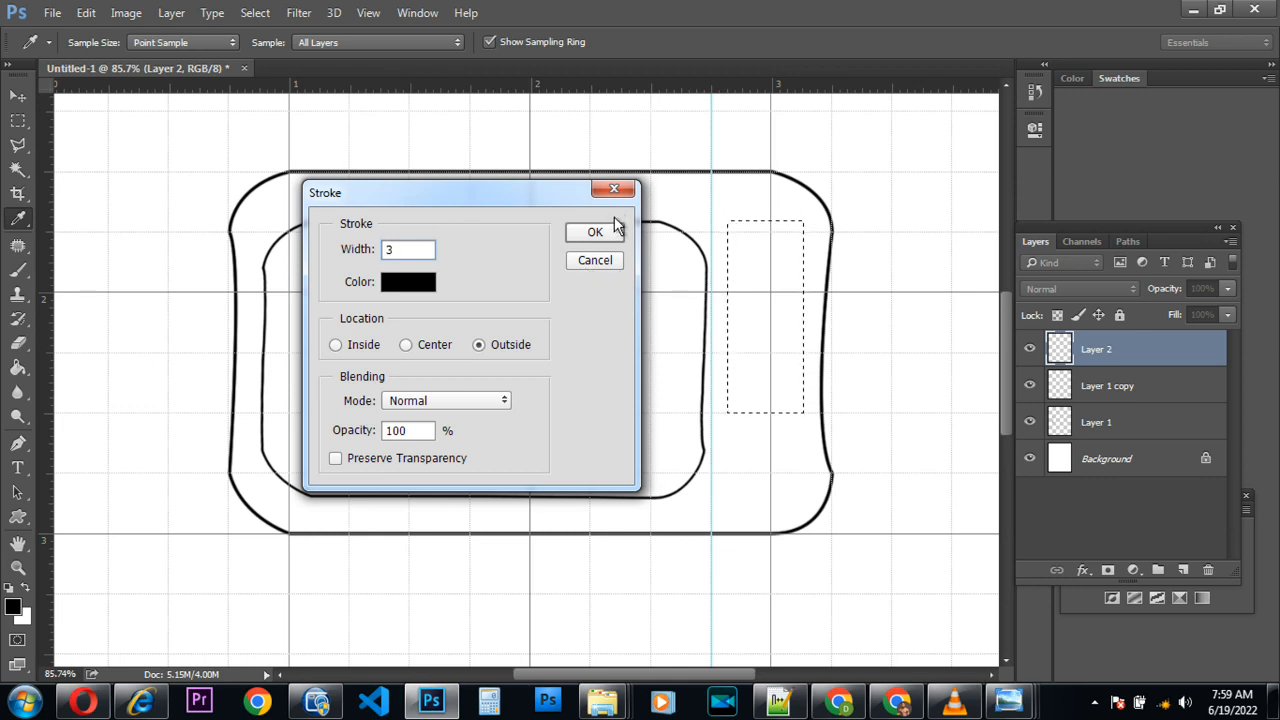
{"action": "left_click", "coordinate": [616, 233]}
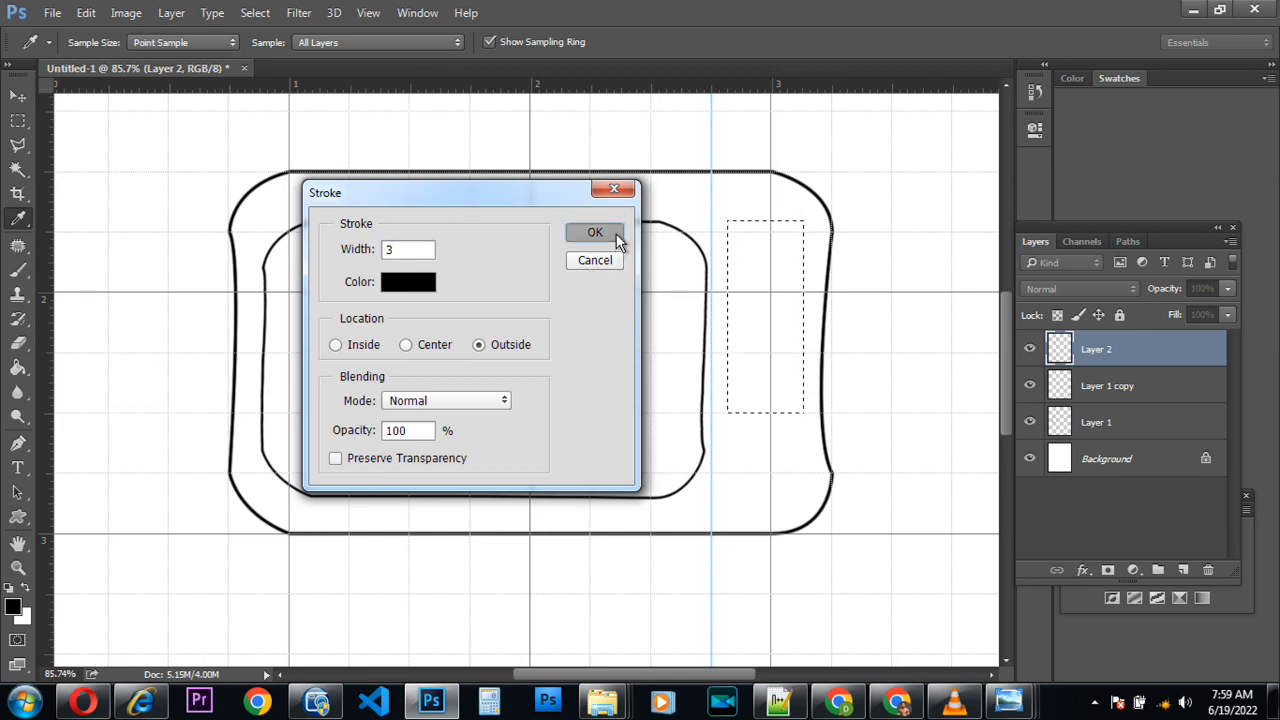
{"action": "key", "text": "ctrl+z"}
Stroke the rectangular selection on the new layer with a black 1 px outside line, and deselect
{"action": "right_click", "coordinate": [752, 233]}
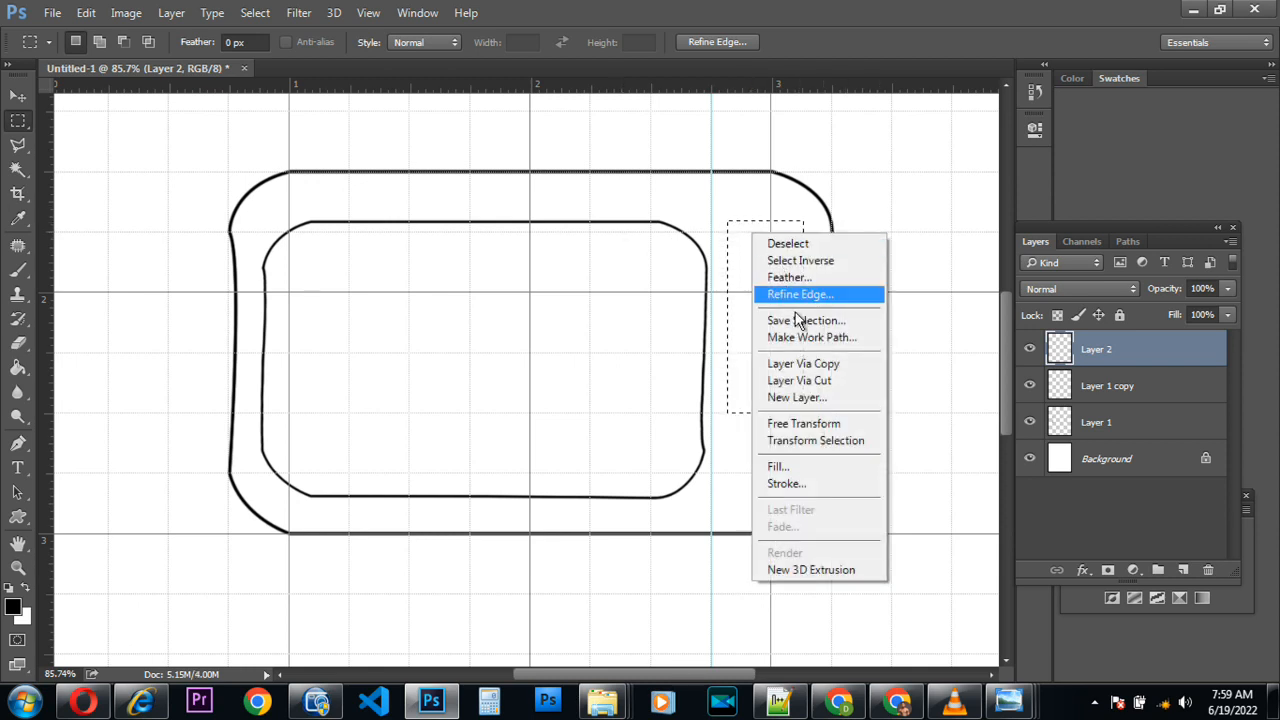
{"action": "left_click", "coordinate": [798, 485]}
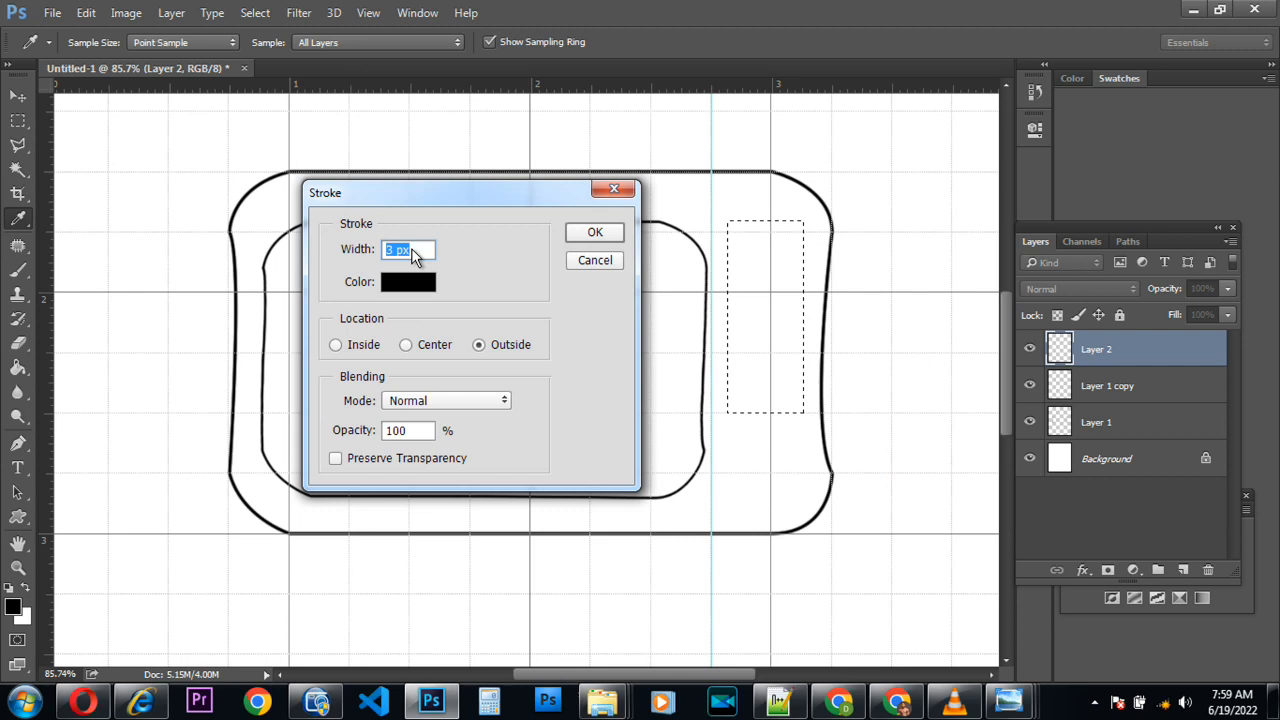
{"action": "type", "text": "1"}
{"action": "left_click", "coordinate": [594, 233]}
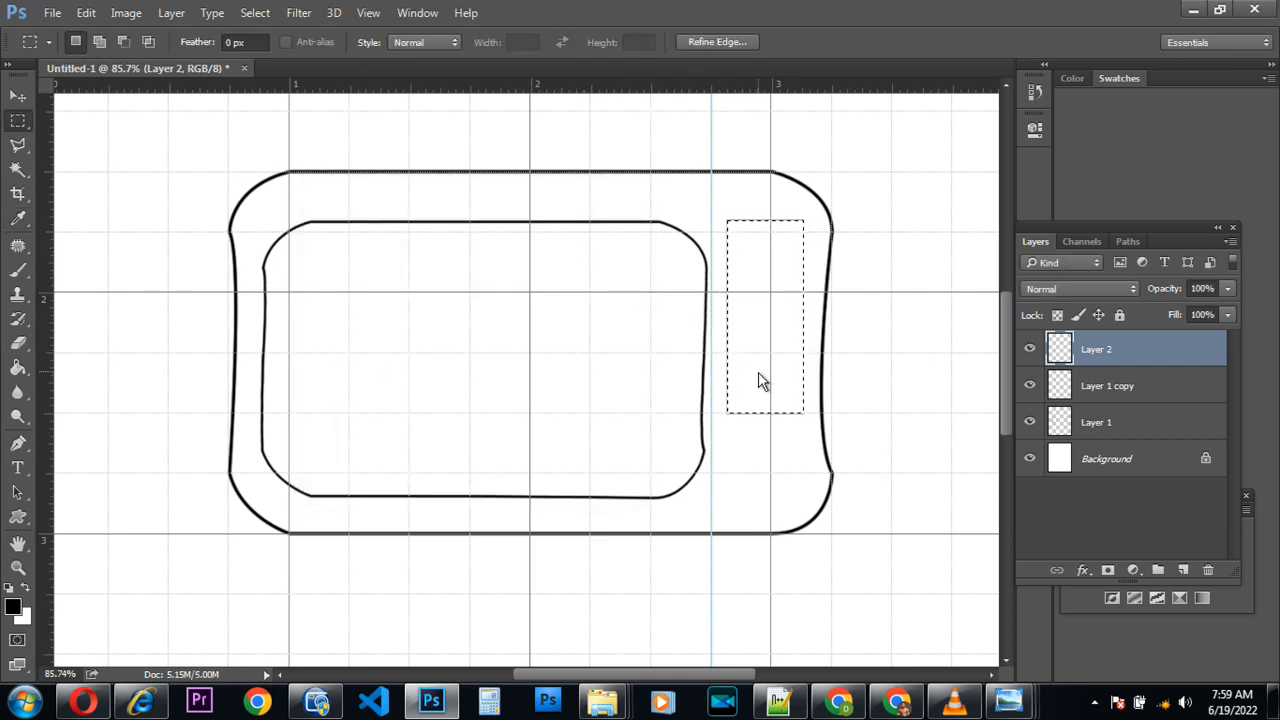
{"action": "key", "text": "ctrl+d"}
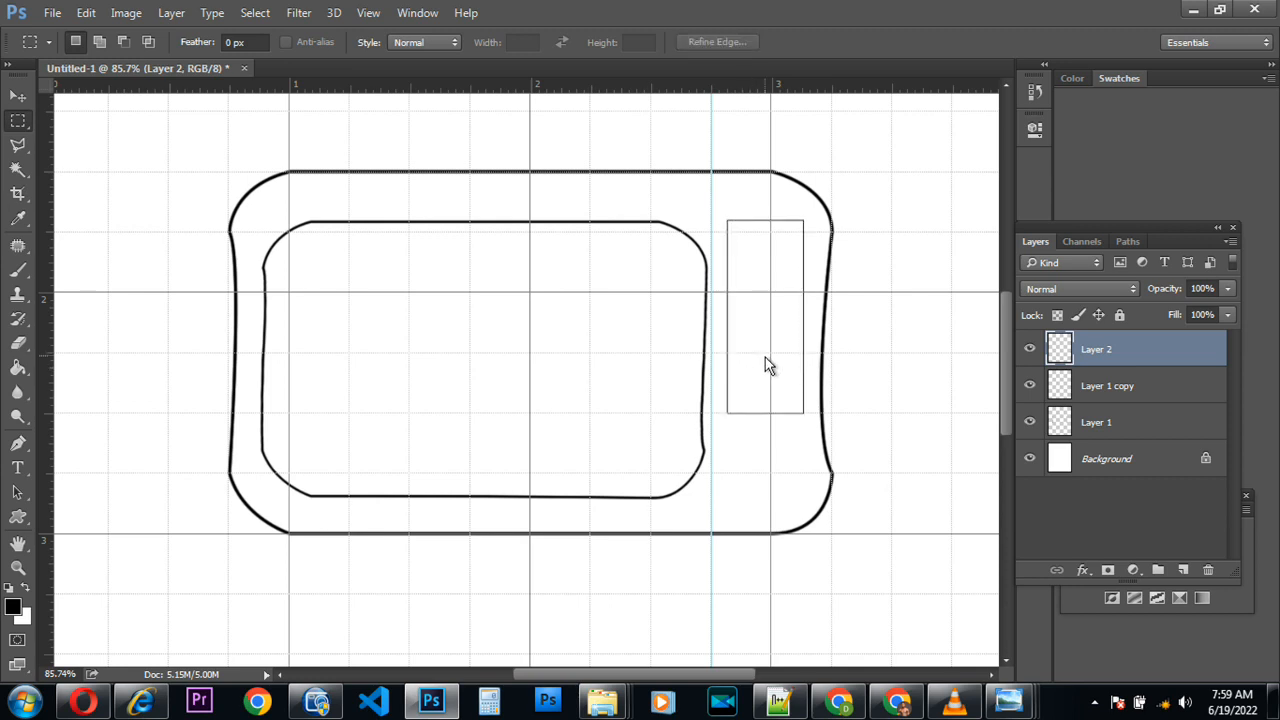
Add a black Stroke layer effect to the small rectangle, 2 px in size and positioned outside
{"action": "left_click", "coordinate": [1084, 570]}
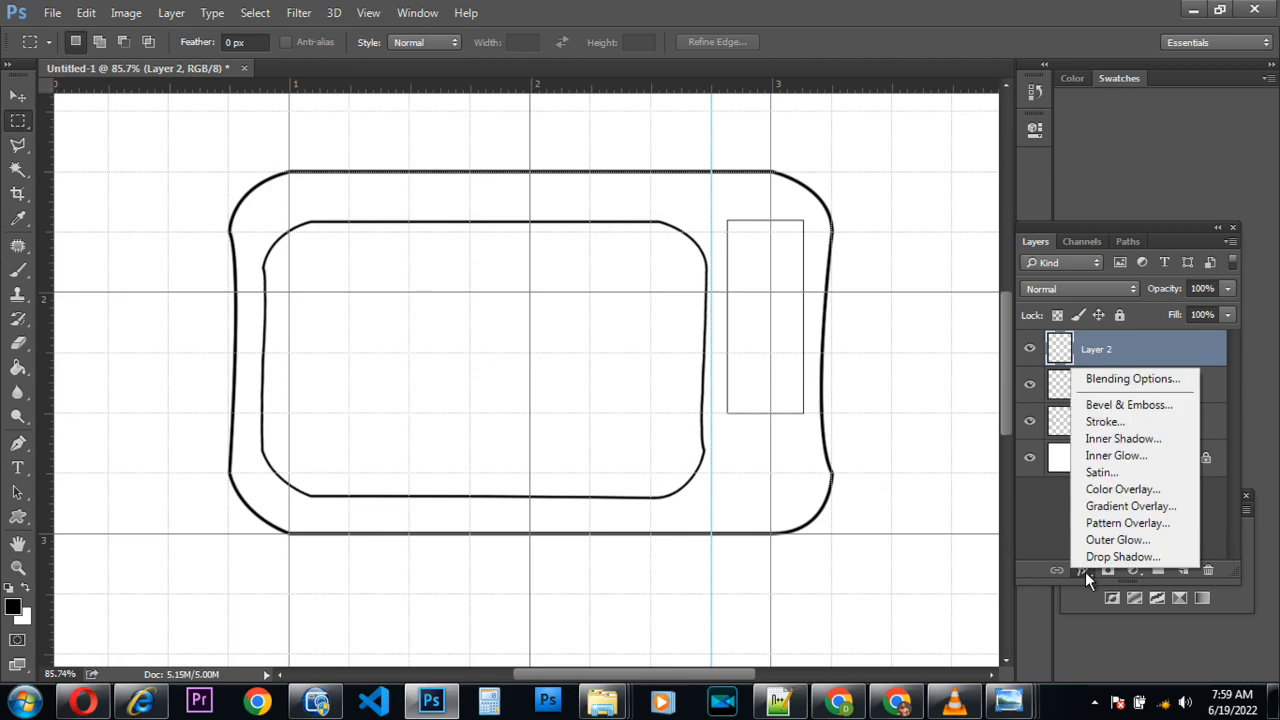
{"action": "left_click", "coordinate": [1106, 425]}
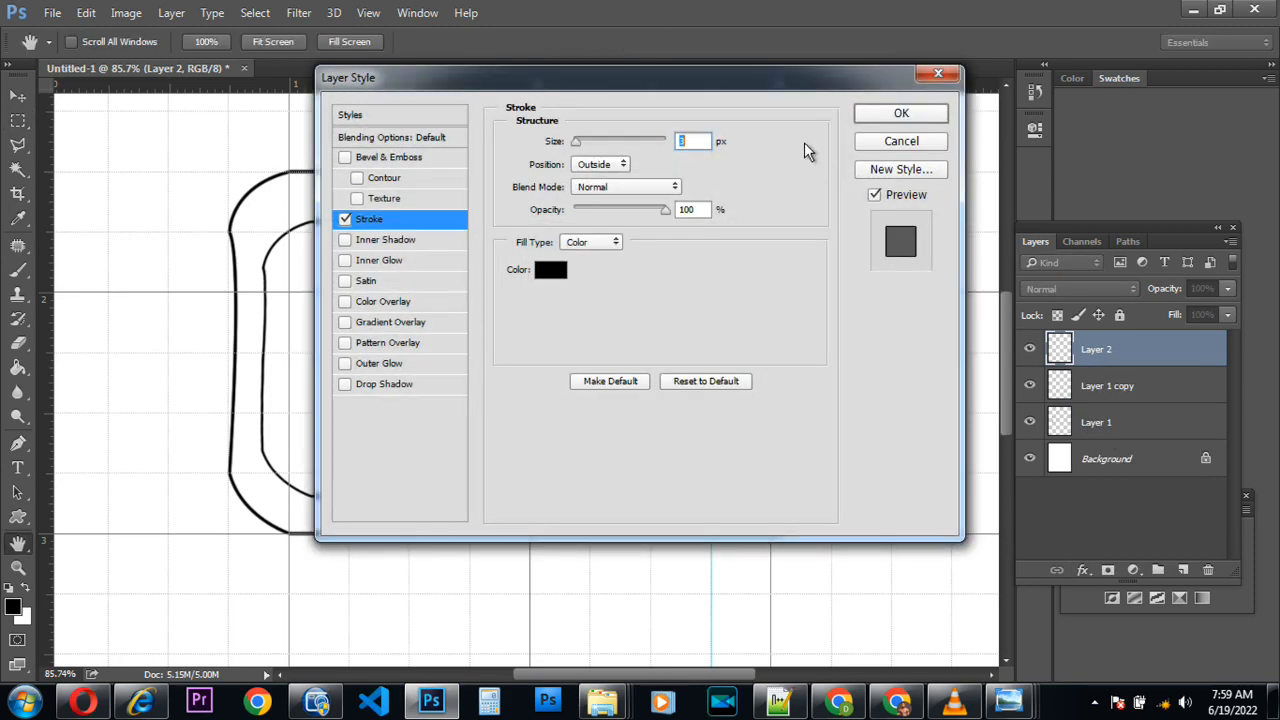
{"action": "mouse_move", "coordinate": [728, 88]}
{"action": "left_mouse_down"}
{"action": "mouse_move", "coordinate": [514, 172]}
{"action": "mouse_move", "coordinate": [390, 200]}
{"action": "left_mouse_up"}
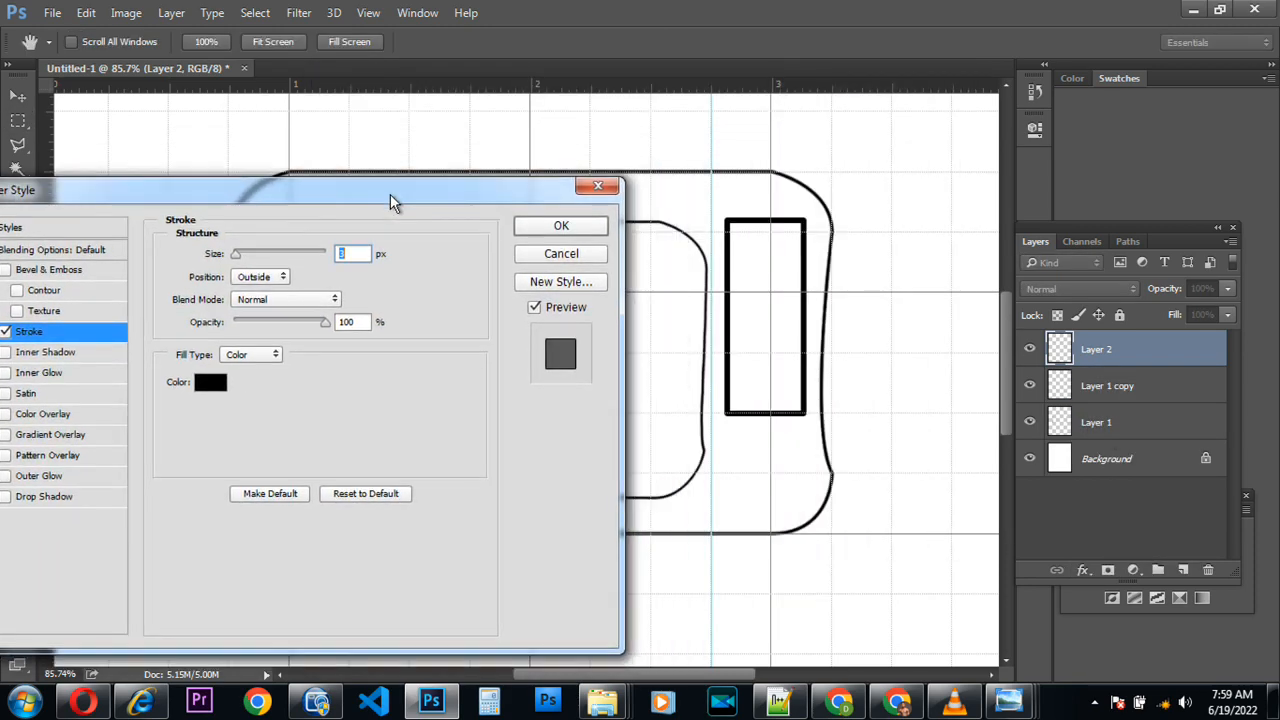
{"action": "key", "text": "Down"}
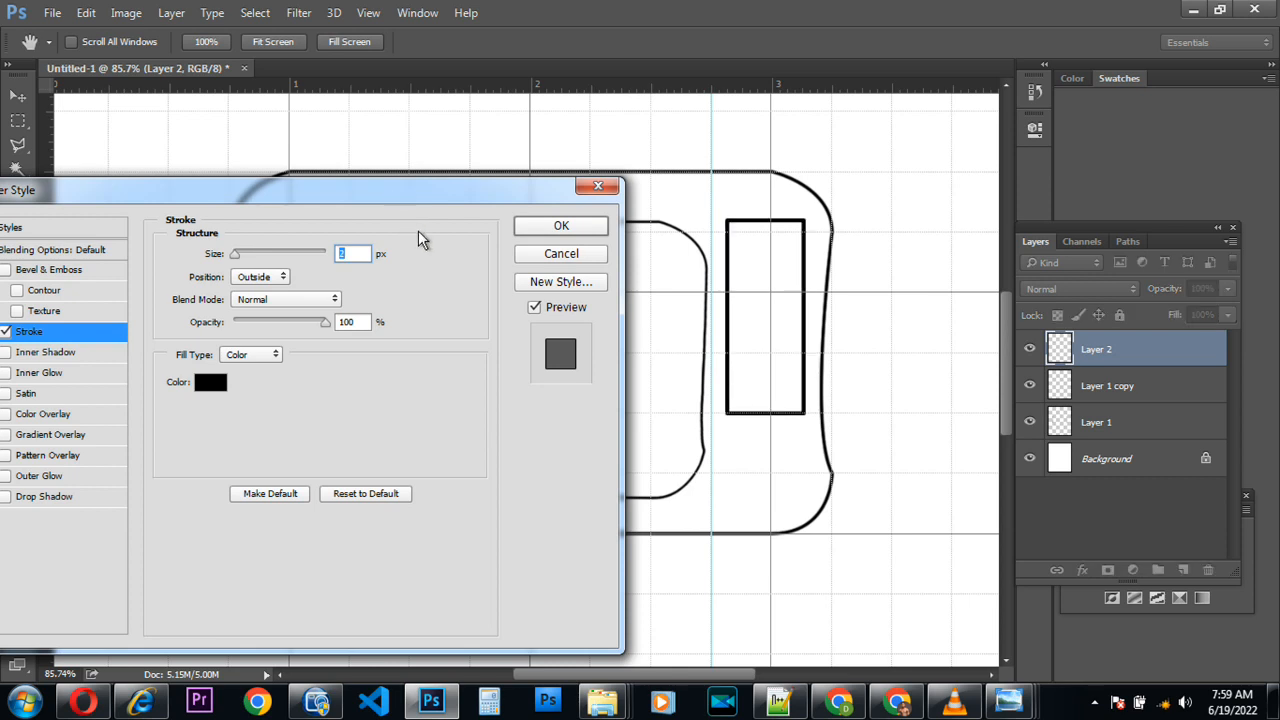
{"action": "key", "text": "Up"}
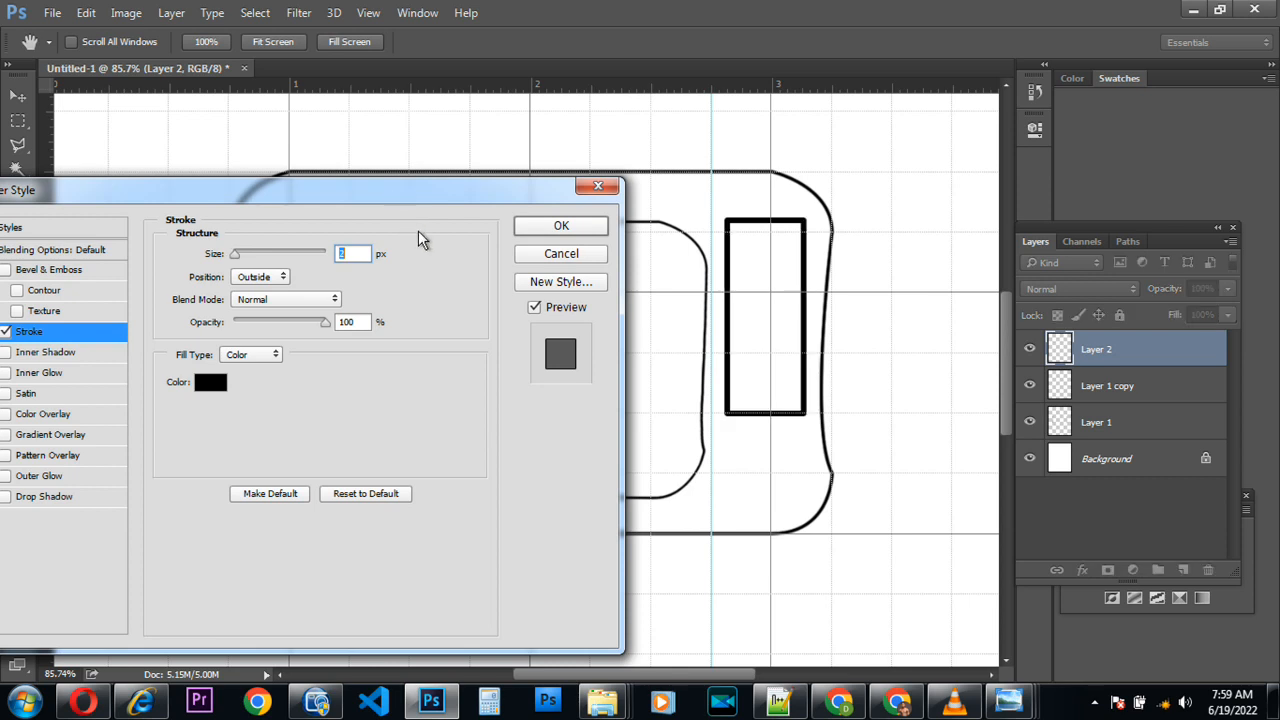
{"action": "key", "text": "Down"}
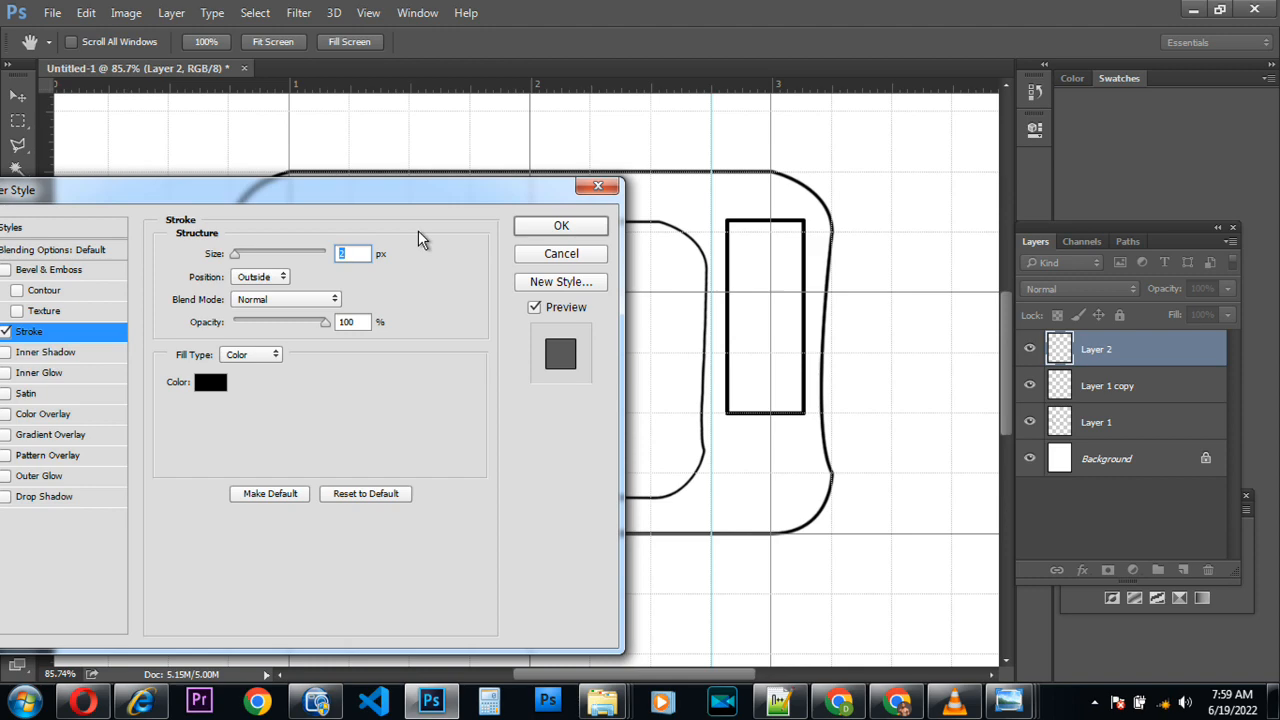
{"action": "left_click", "coordinate": [583, 228]}
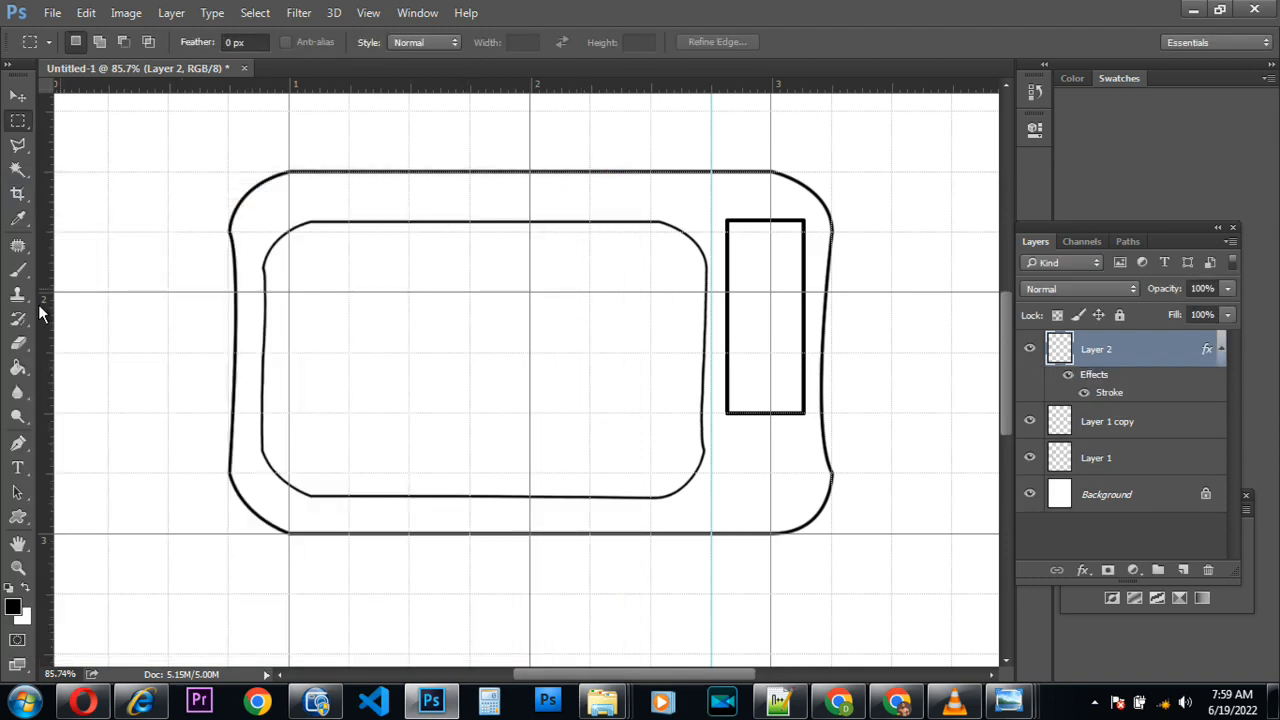
Scale the small rectangle to 93.75% width and 94.19% height about its centre, and nudge it up roughly level with the inner outline's top edge
{"action": "left_click", "coordinate": [16, 97]}
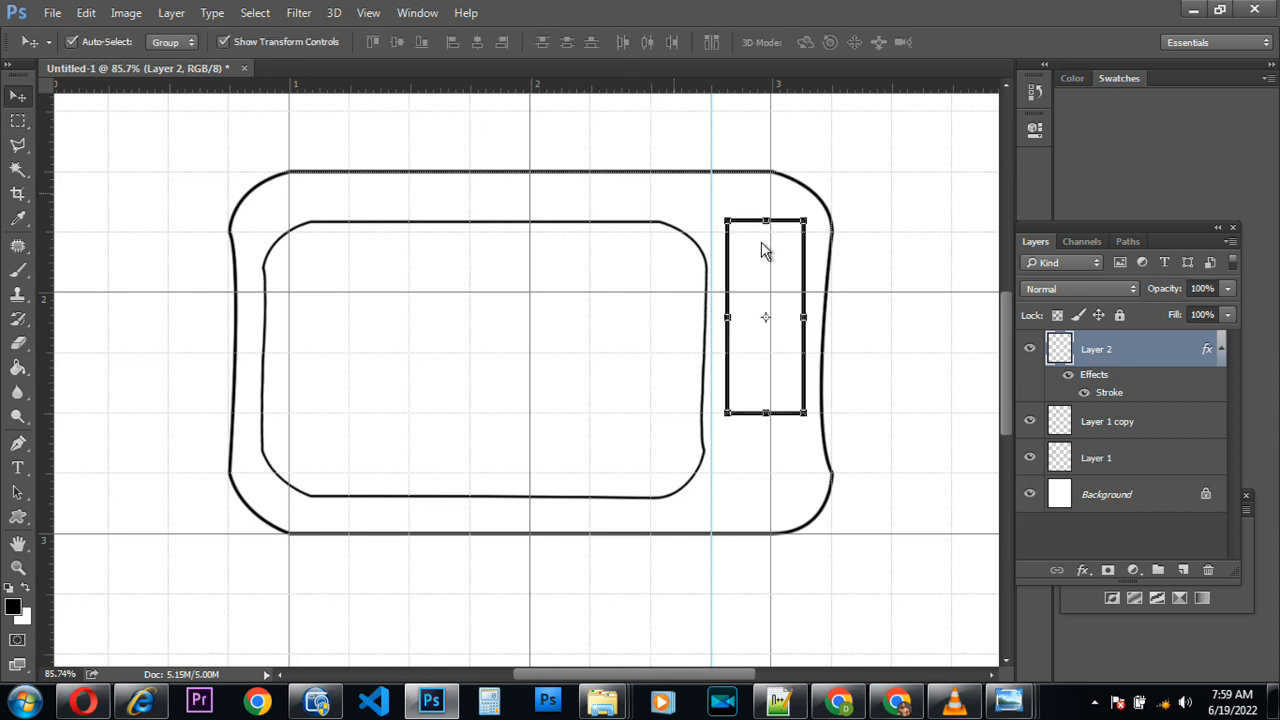
{"action": "left_click", "coordinate": [809, 229]}
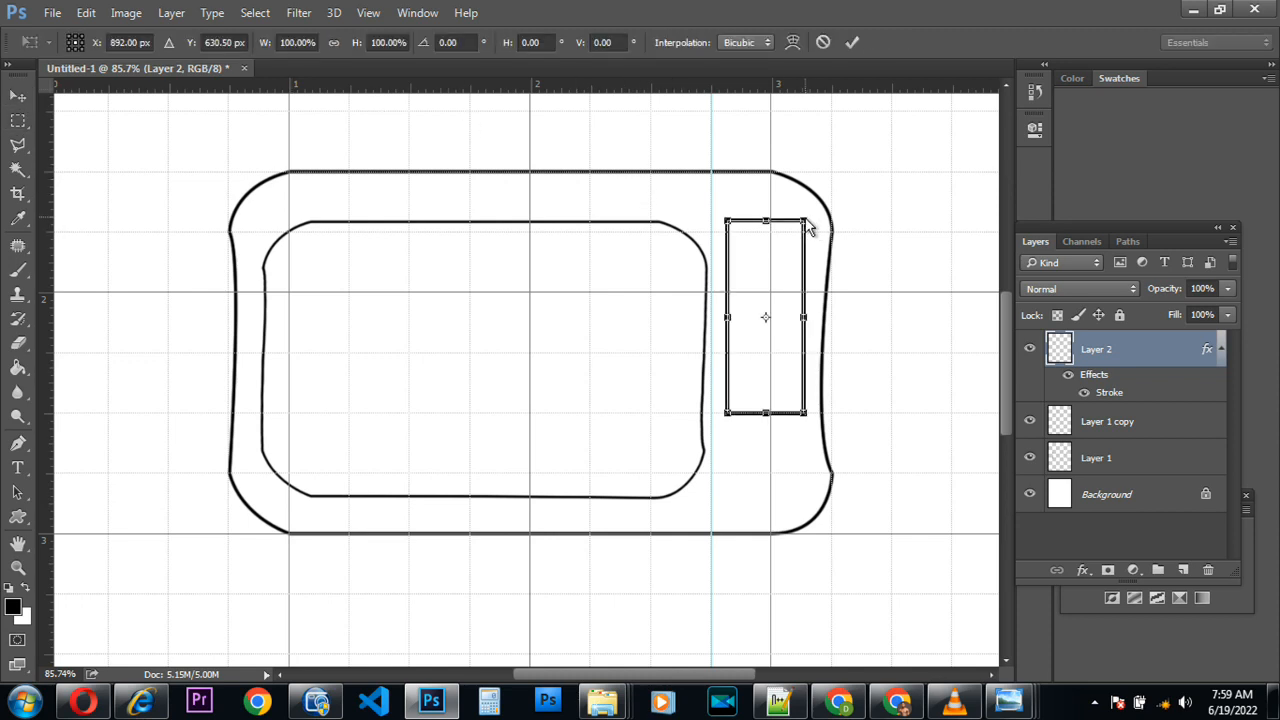
{"action": "left_click_drag", "start_coordinate": [809, 229], "coordinate": [806, 235]}
{"action": "key", "text": "Up"}
{"action": "key", "text": "Up"}
{"action": "key", "text": "Up"}
{"action": "key", "text": "Up"}
{"action": "key", "text": "Up"}
{"action": "key", "text": "Up"}
{"action": "key", "text": "Up"}
{"action": "key", "text": "Up"}
{"action": "key", "text": "Up"}
{"action": "key", "text": "Up"}
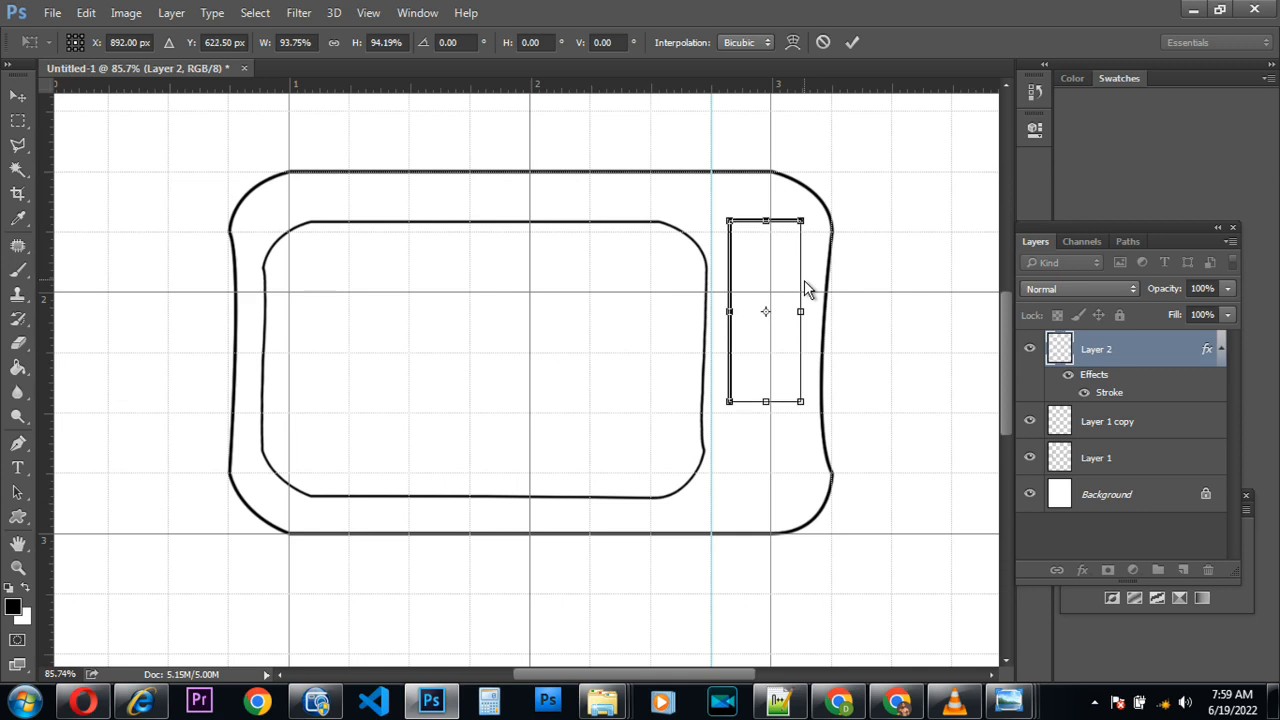
{"action": "key", "text": "Up"}
{"action": "key", "text": "Up"}
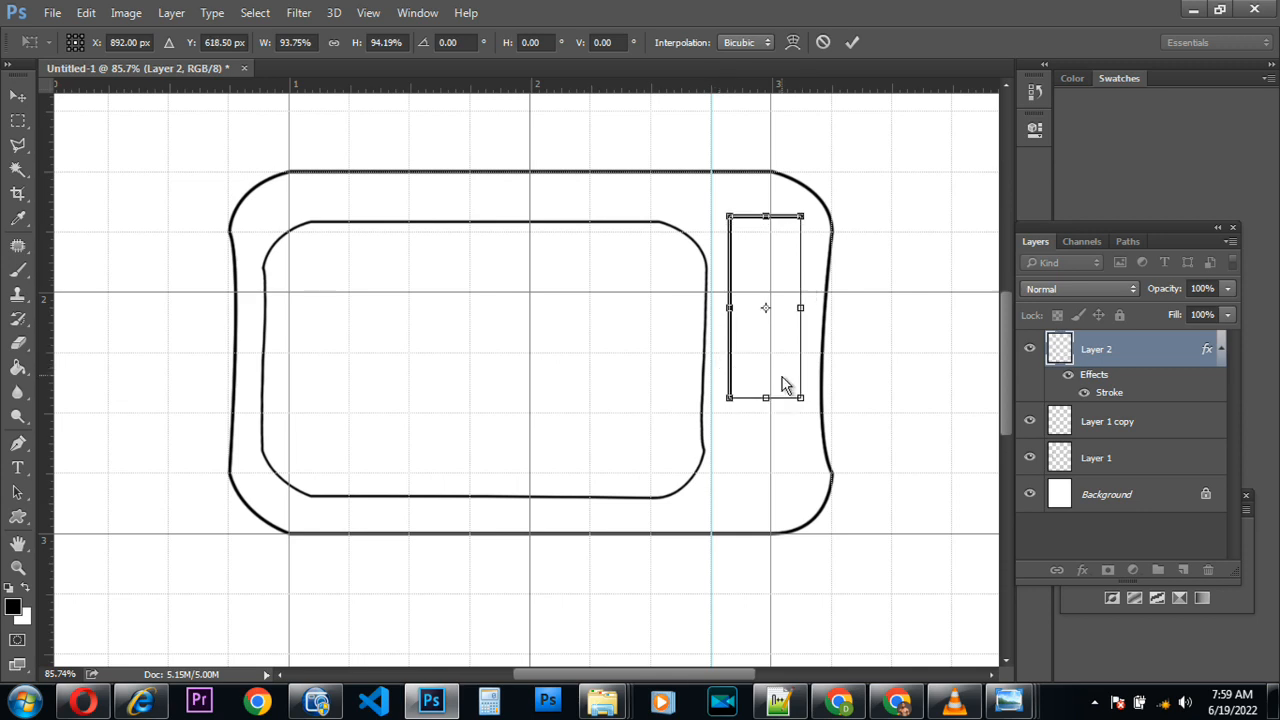
{"action": "left_click", "coordinate": [852, 42]}
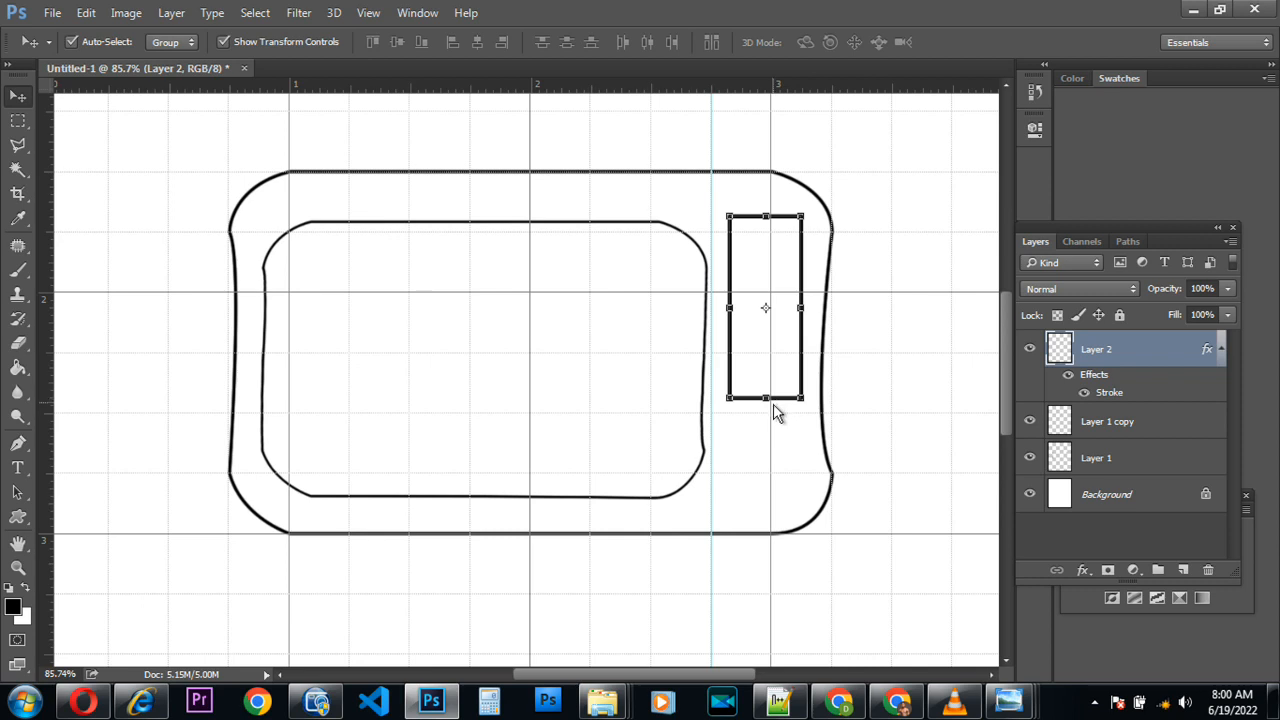
{"action": "key", "text": "Down"}
{"action": "key", "text": "Down"}
{"action": "key", "text": "Down"}
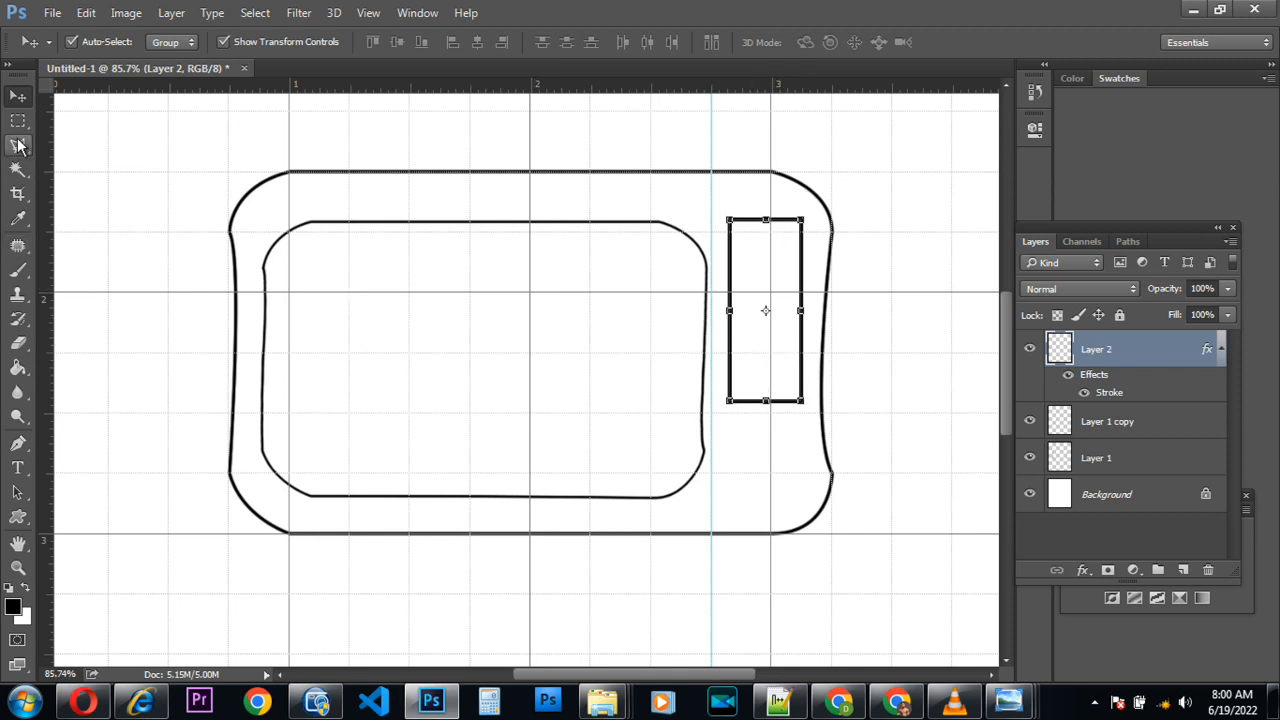
Make a small circular selection about 0.14 inches across in the upper part of the small rectangle
{"action": "left_click_drag", "start_coordinate": [25, 135], "coordinate": [56, 138]}
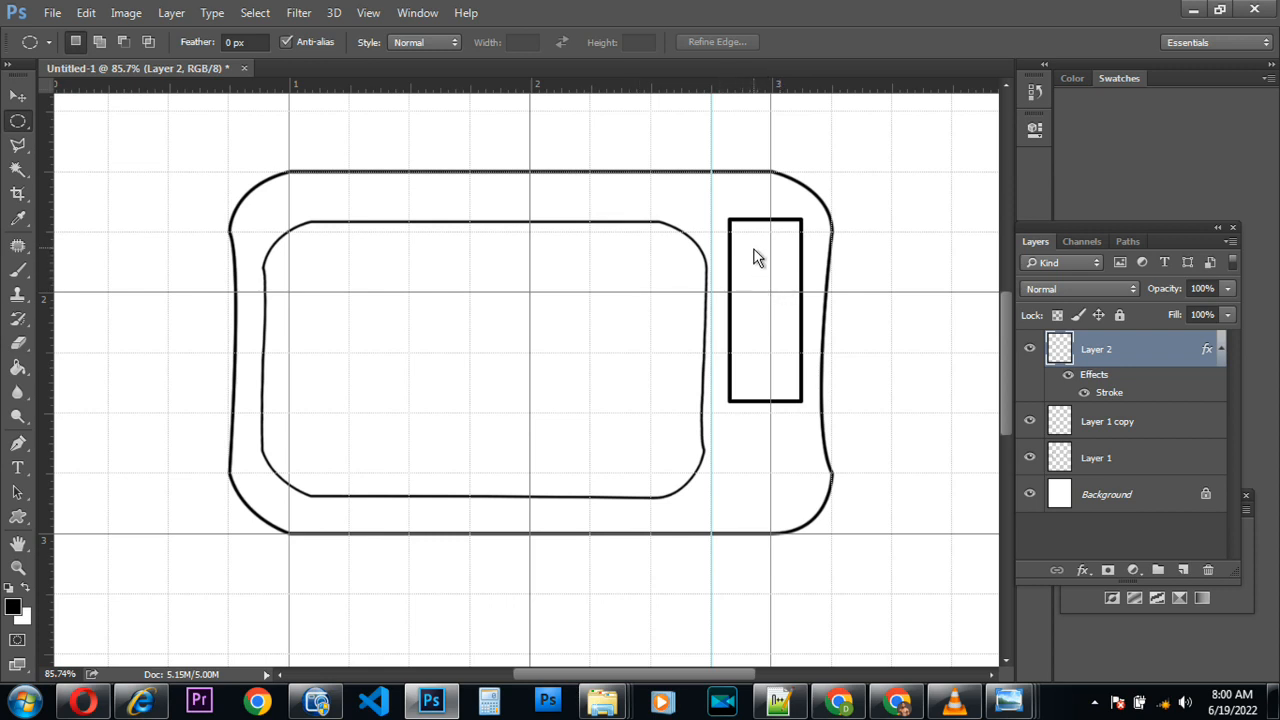
{"action": "left_click_drag", "start_coordinate": [757, 259], "coordinate": [786, 284]}
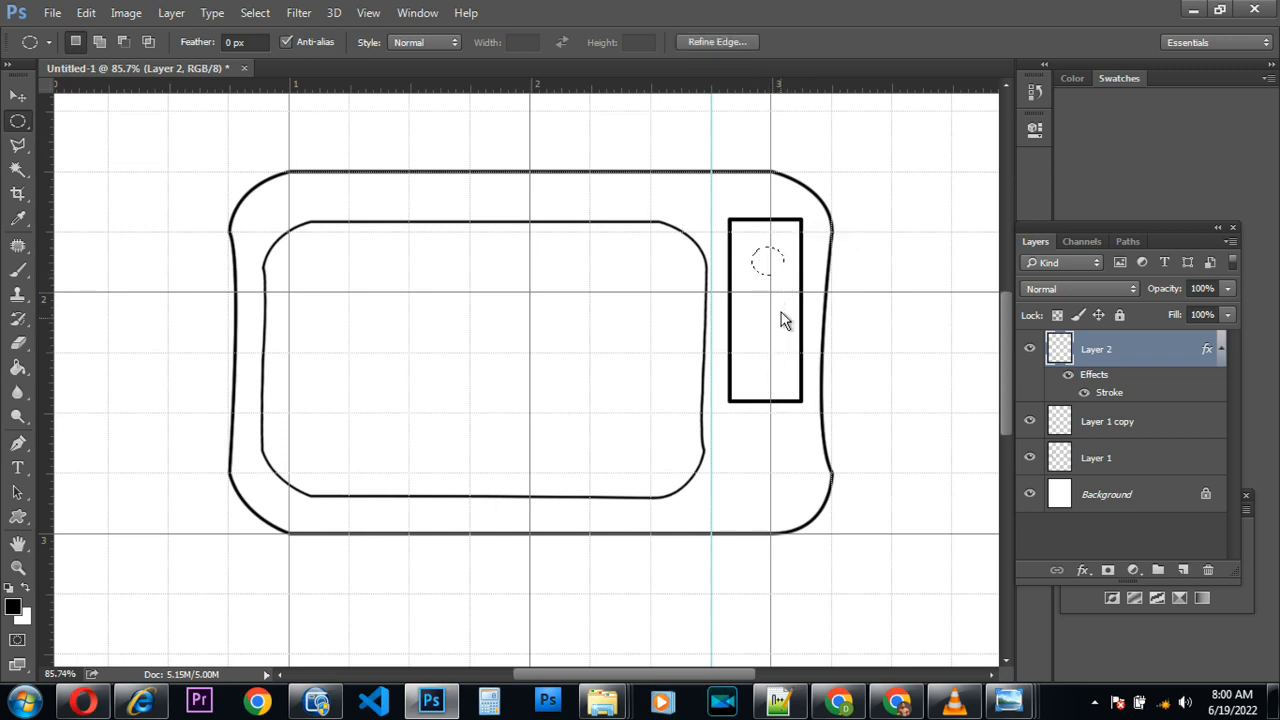
Stroke the circular selection on a new layer with a black 5 px outside line, and deselect
{"action": "right_click", "coordinate": [771, 277]}
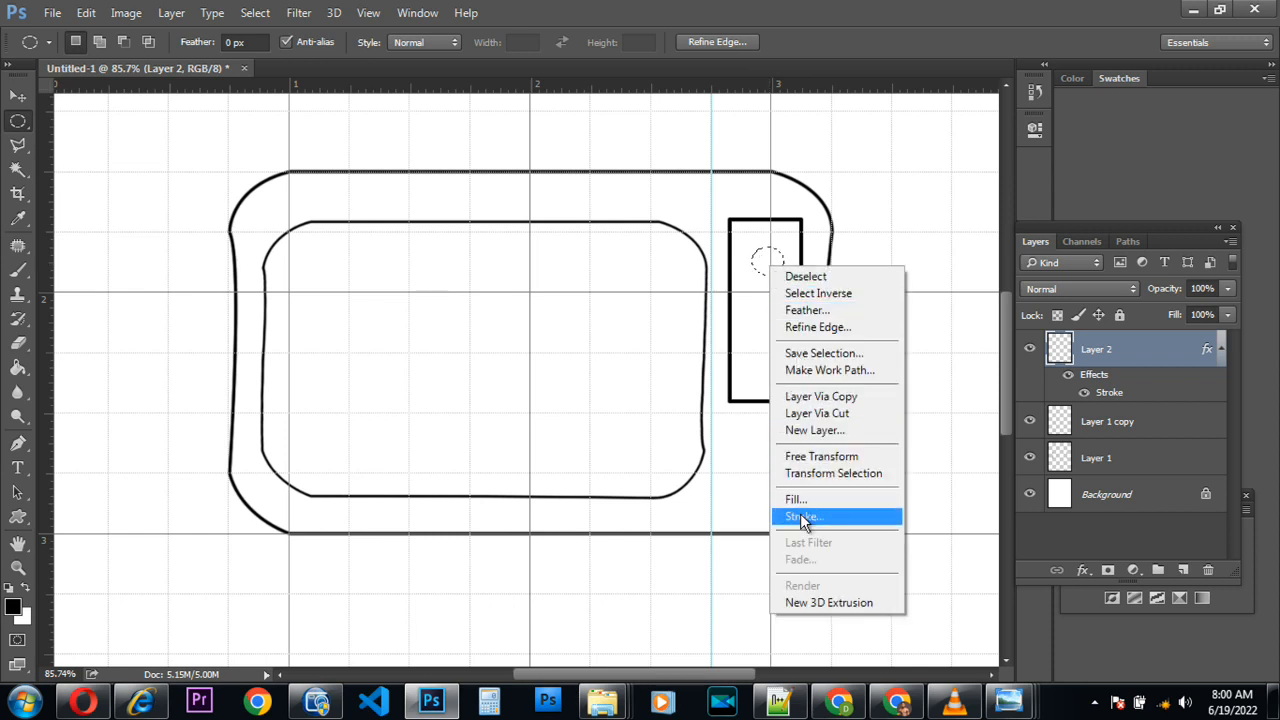
{"action": "left_click", "coordinate": [704, 480]}
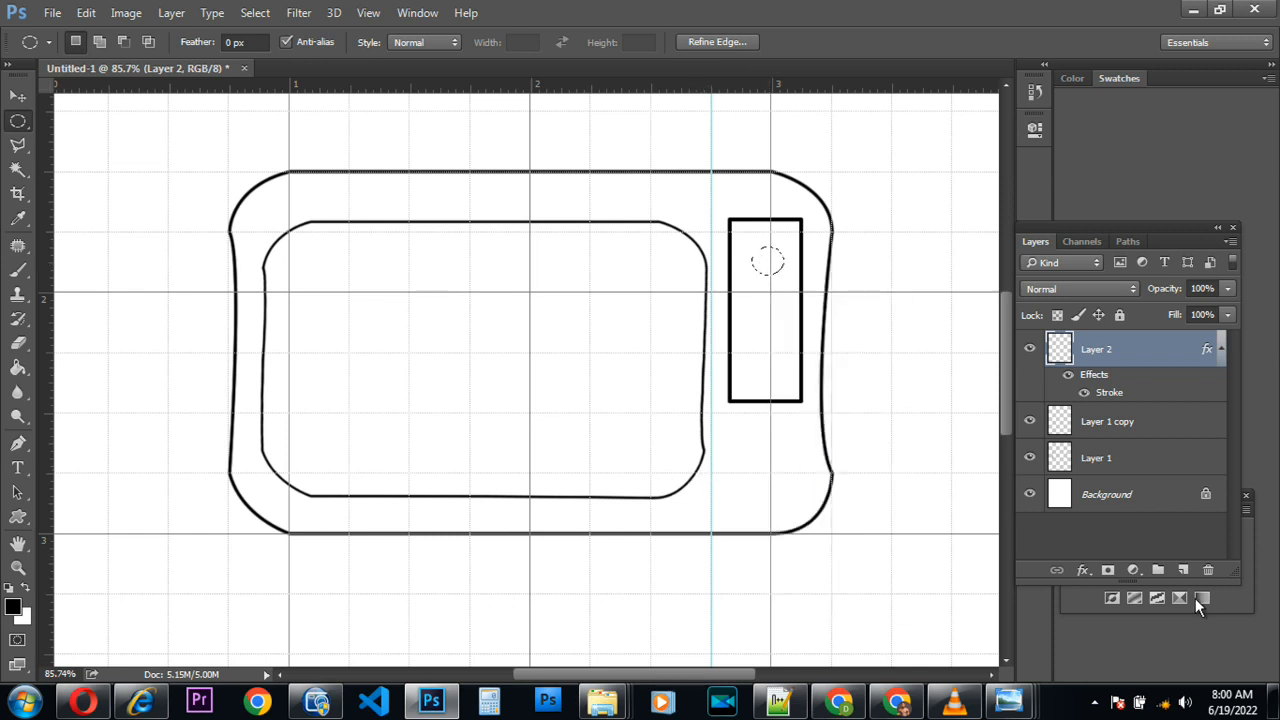
{"action": "left_click", "coordinate": [1182, 570]}
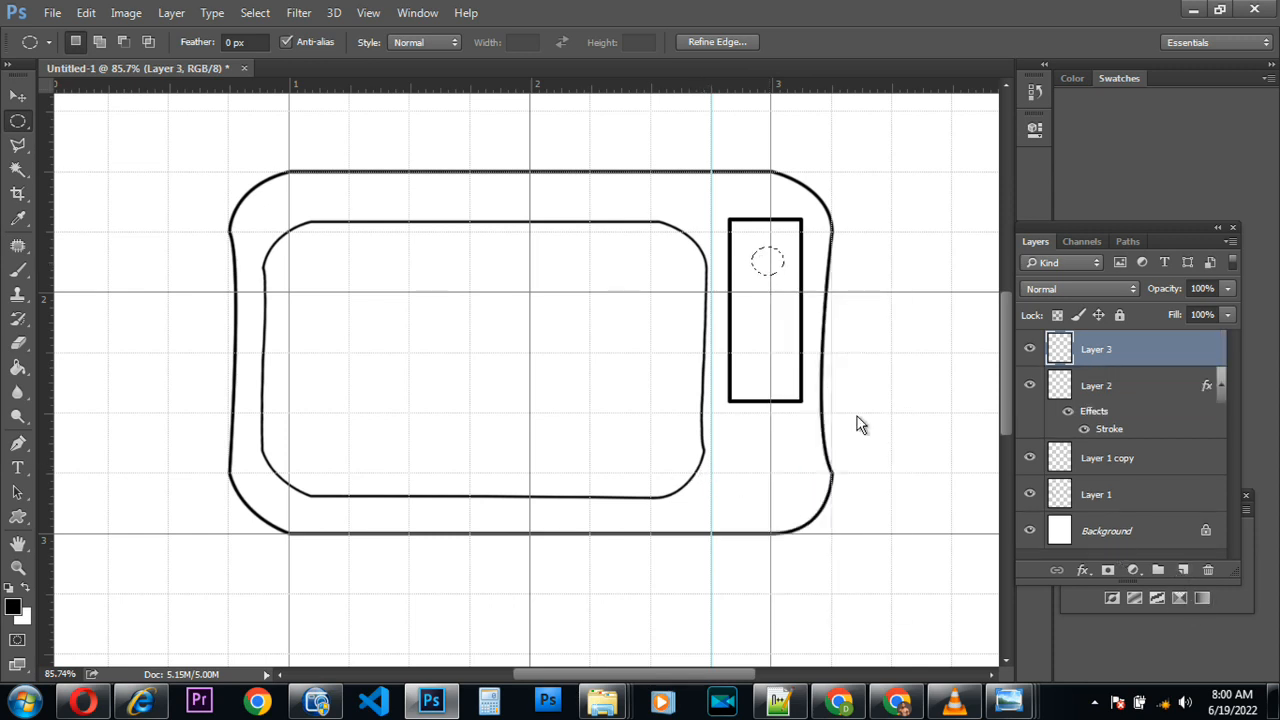
{"action": "right_click", "coordinate": [764, 341]}
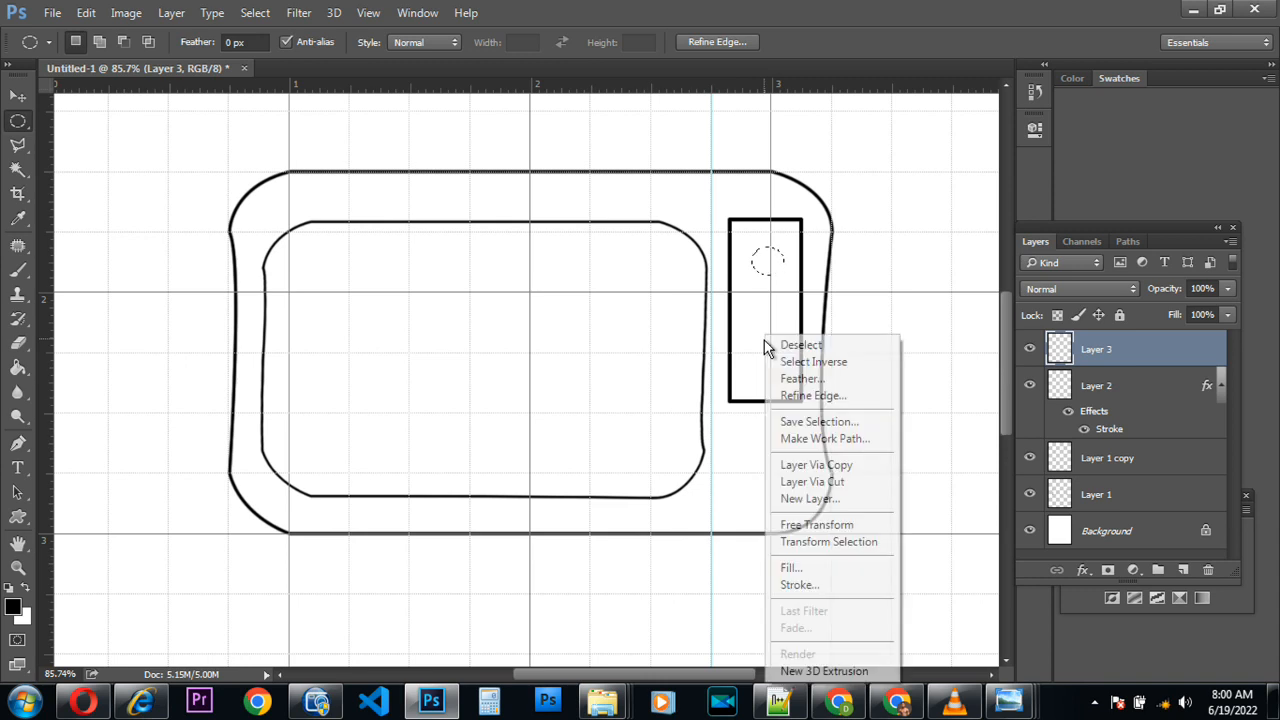
{"action": "left_click", "coordinate": [836, 585]}
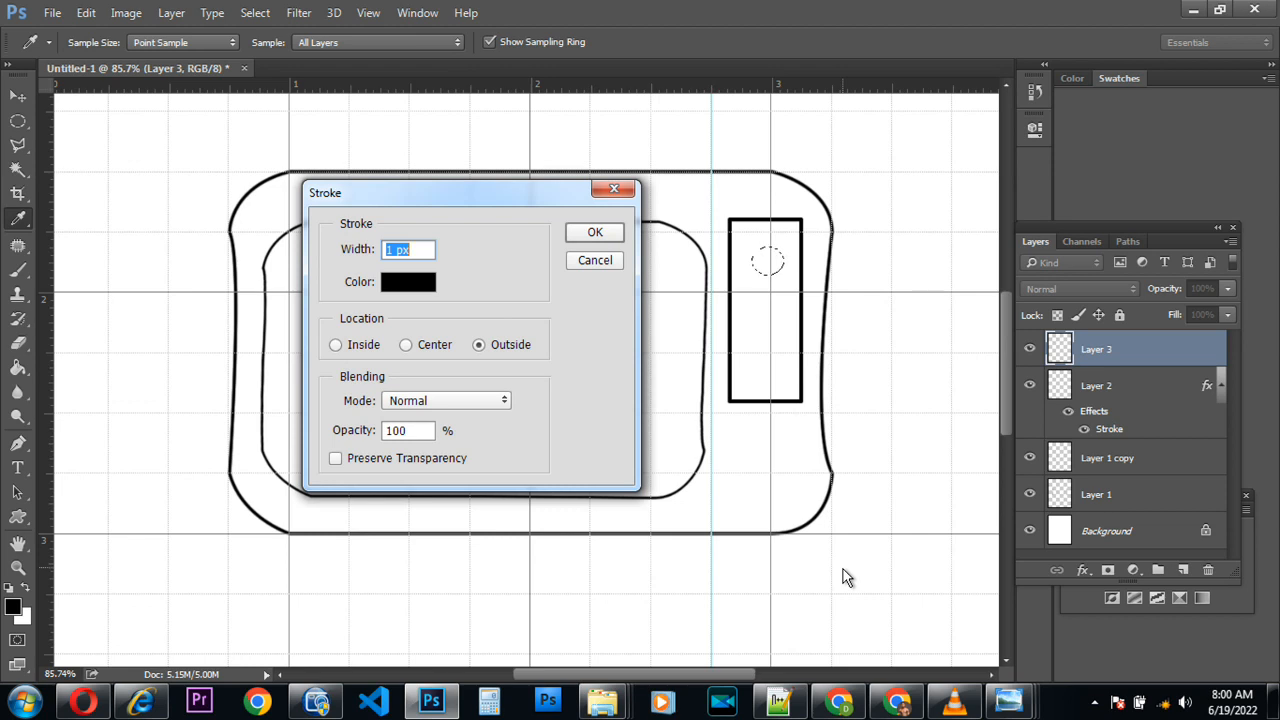
{"action": "type", "text": "5"}
{"action": "left_click", "coordinate": [594, 233]}
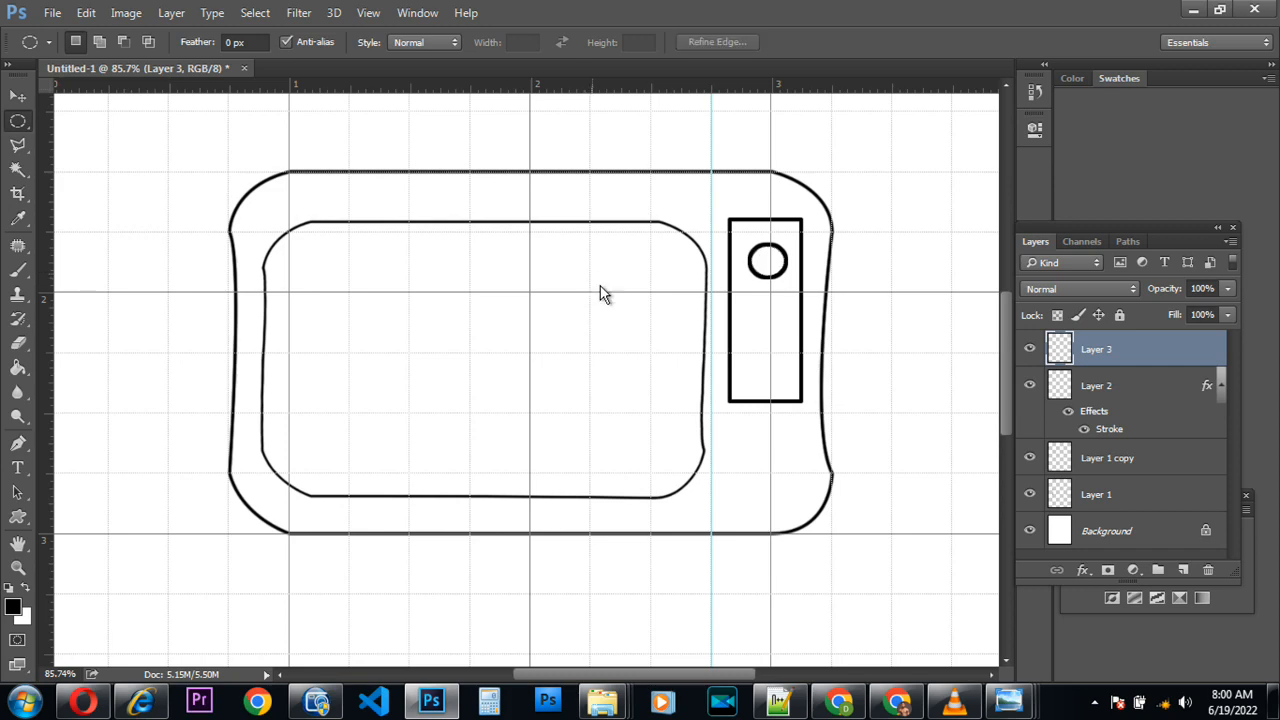
Duplicate the stroked circle into the lower part of the small rectangle and line the copy up directly below the original
{"action": "left_click", "coordinate": [17, 97]}
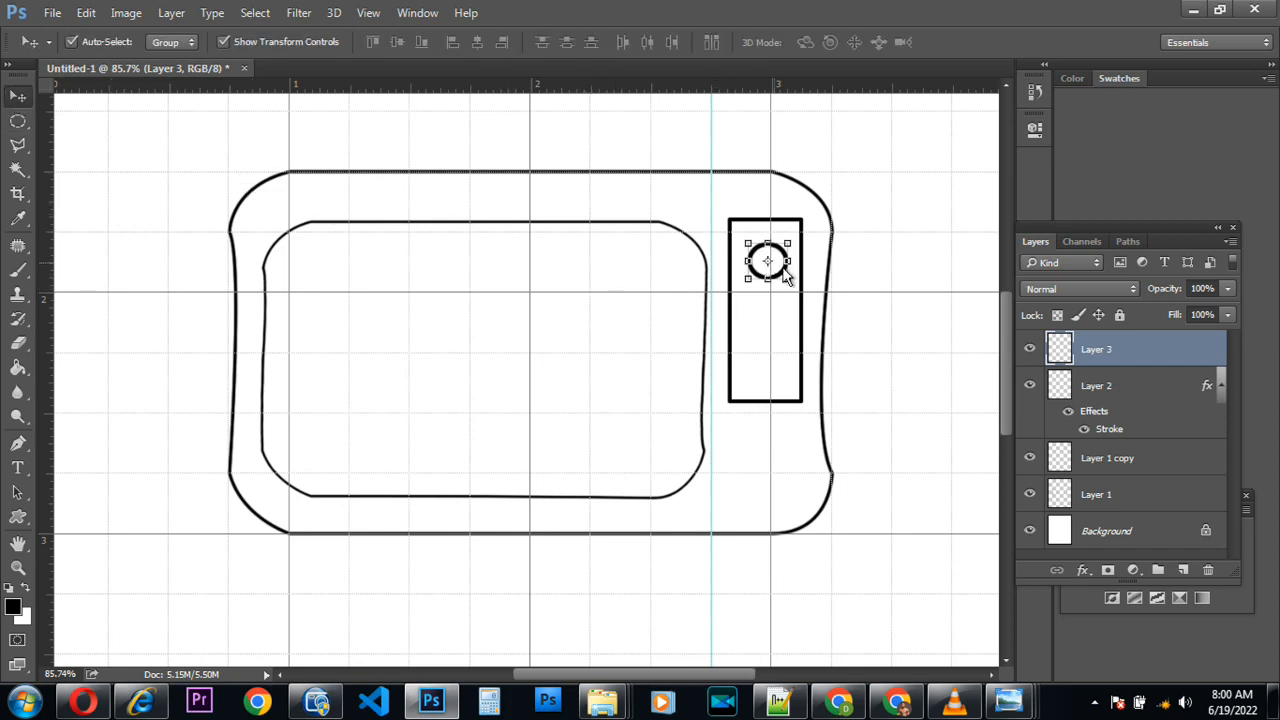
{"action": "scroll", "coordinate": [775, 285], "scroll_direction": "up", "scroll_amount": 3}
{"action": "scroll", "coordinate": [785, 363], "scroll_direction": "up", "scroll_amount": 3}
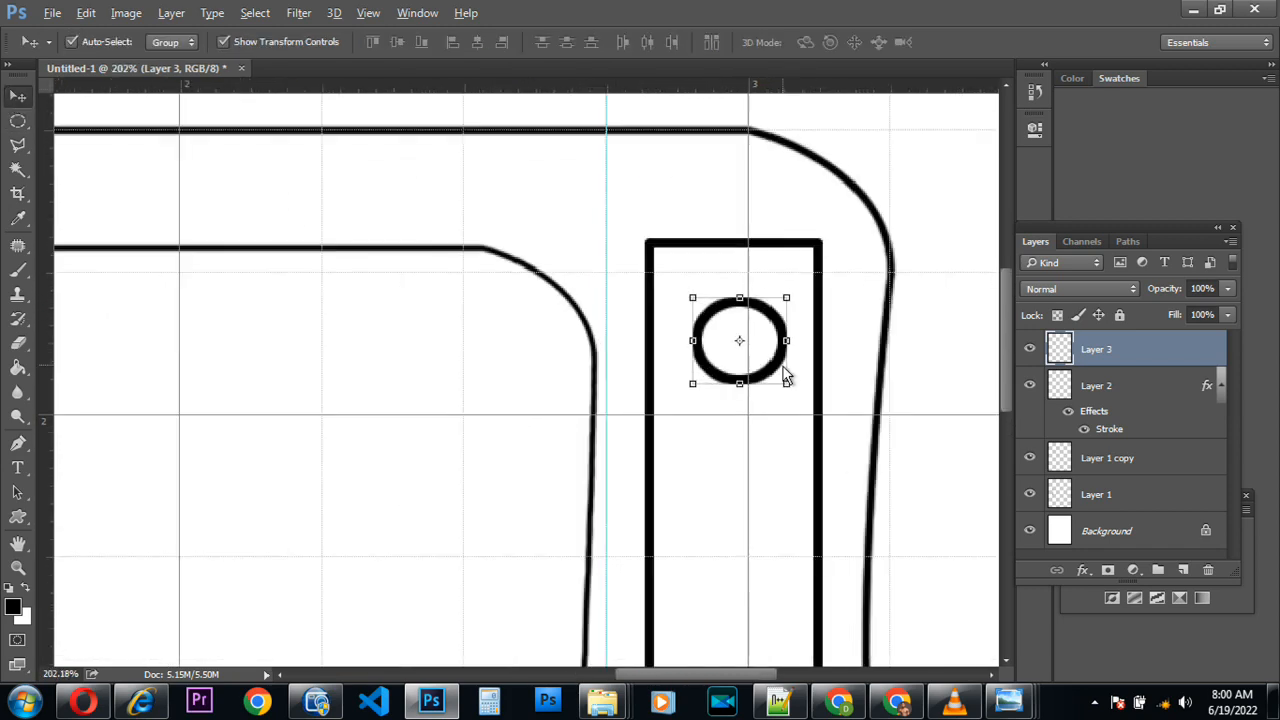
{"action": "scroll", "coordinate": [757, 380], "scroll_direction": "down", "scroll_amount": 2}
{"action": "left_click_drag", "start_coordinate": [760, 310], "coordinate": [777, 605]}
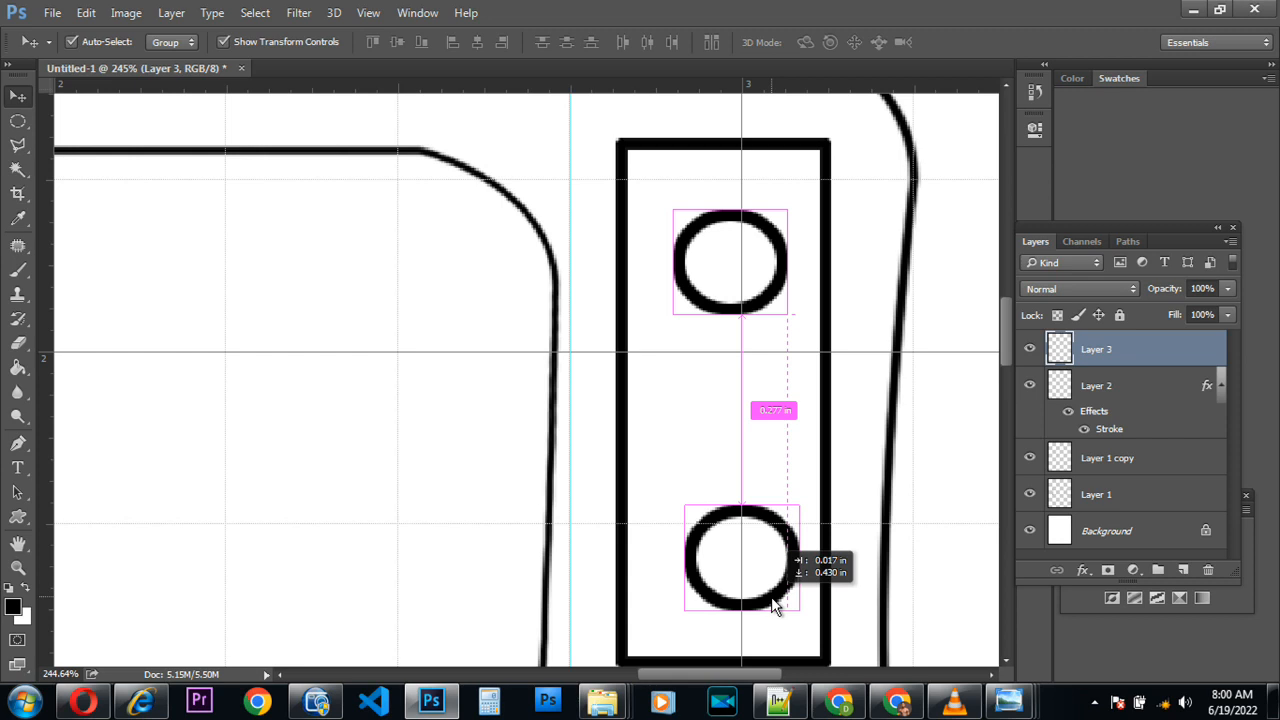
{"action": "left_click_drag", "start_coordinate": [777, 605], "coordinate": [778, 605]}
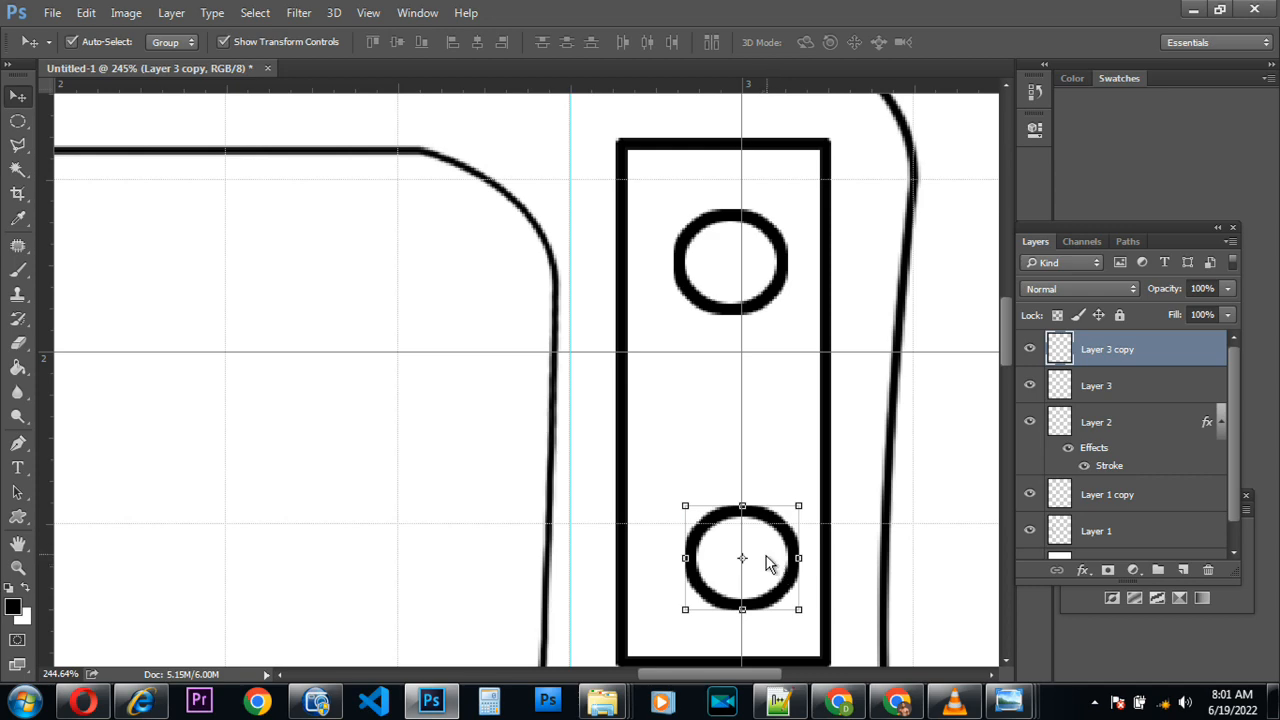
{"action": "scroll", "coordinate": [729, 476], "scroll_direction": "down", "scroll_amount": 3}
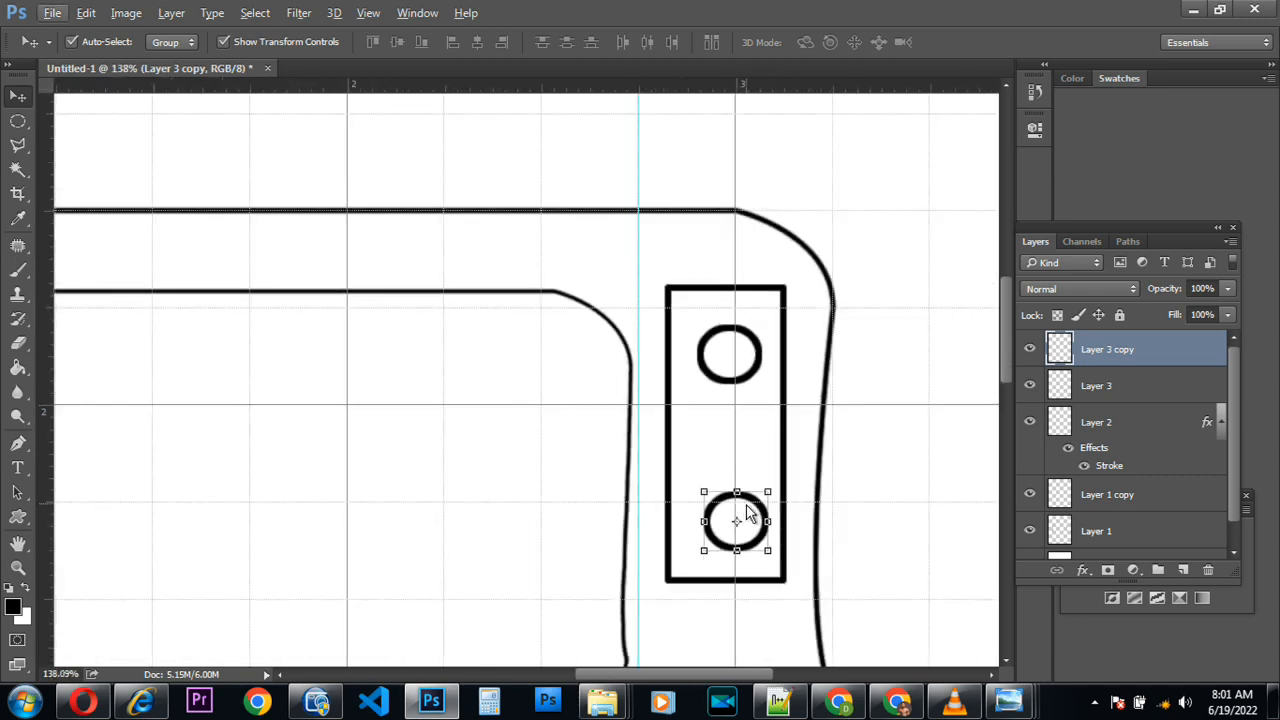
{"action": "left_click_drag", "start_coordinate": [752, 512], "coordinate": [745, 505]}
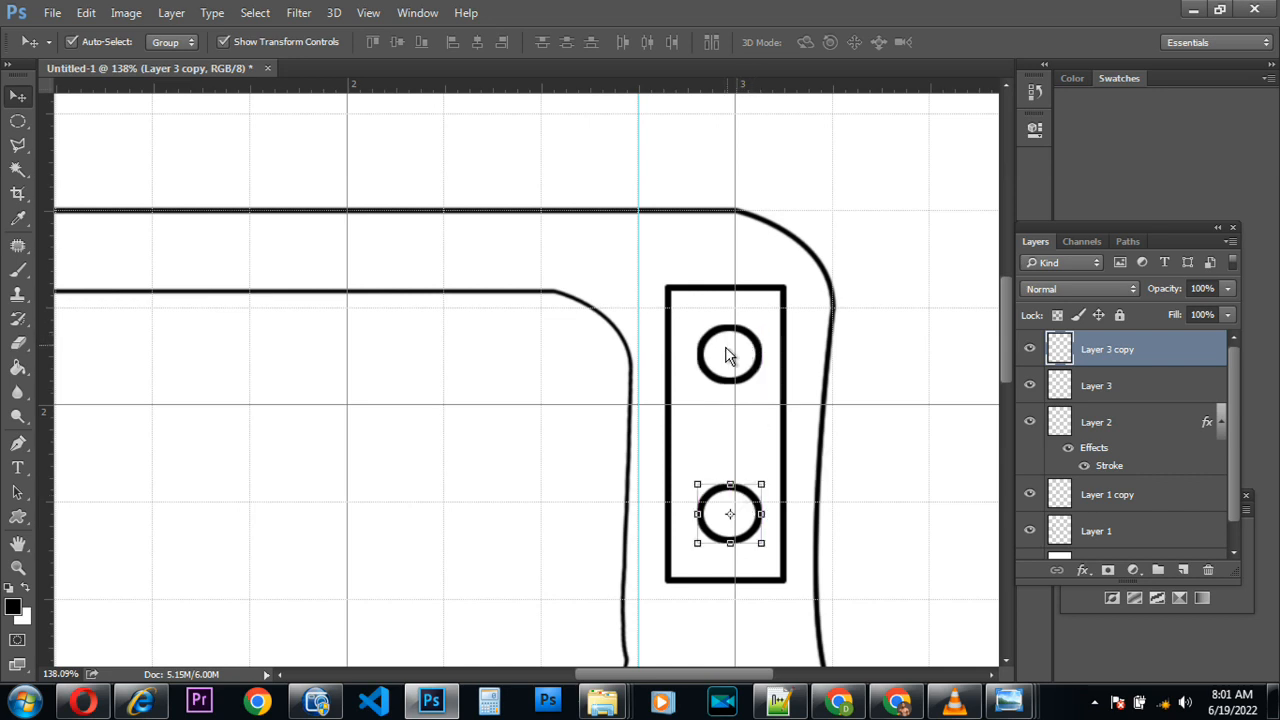
Make a tall, narrow rectangular selection about 0.06 × 0.32 inches inside the inner outline and add a new layer for it
{"action": "left_click_drag", "start_coordinate": [18, 121], "coordinate": [77, 116]}
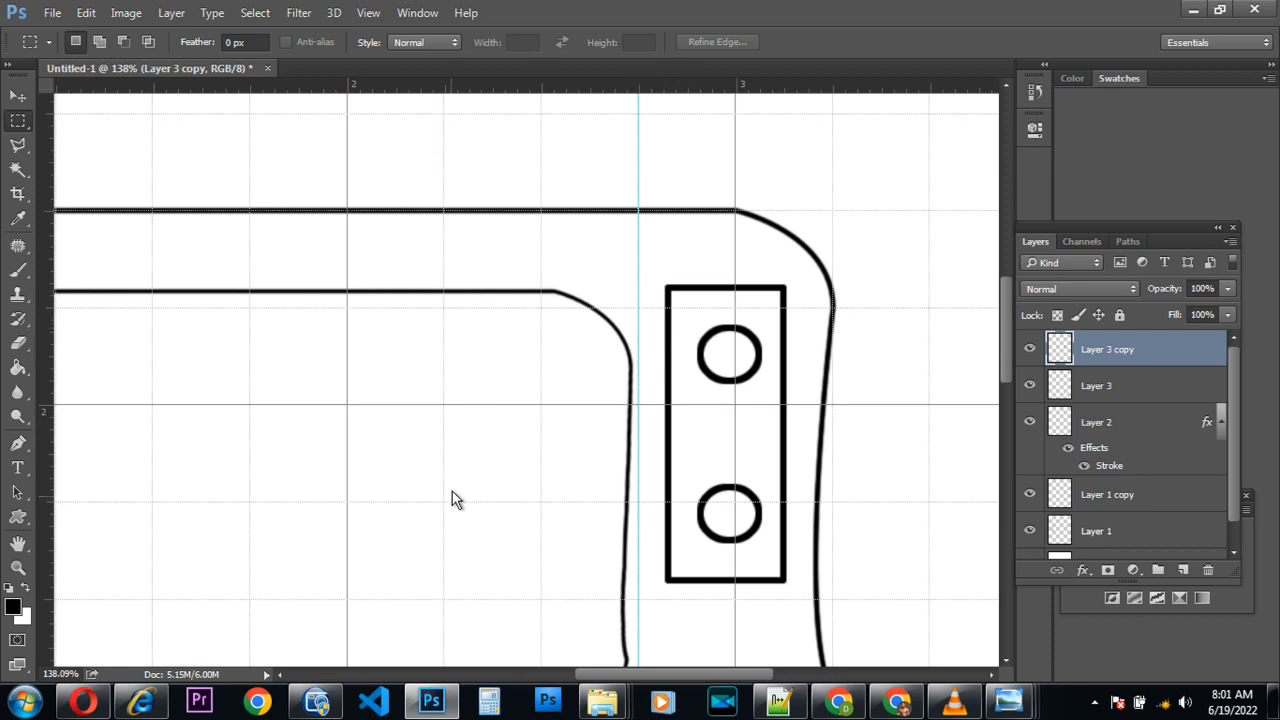
{"action": "left_click_drag", "start_coordinate": [445, 365], "coordinate": [466, 490]}
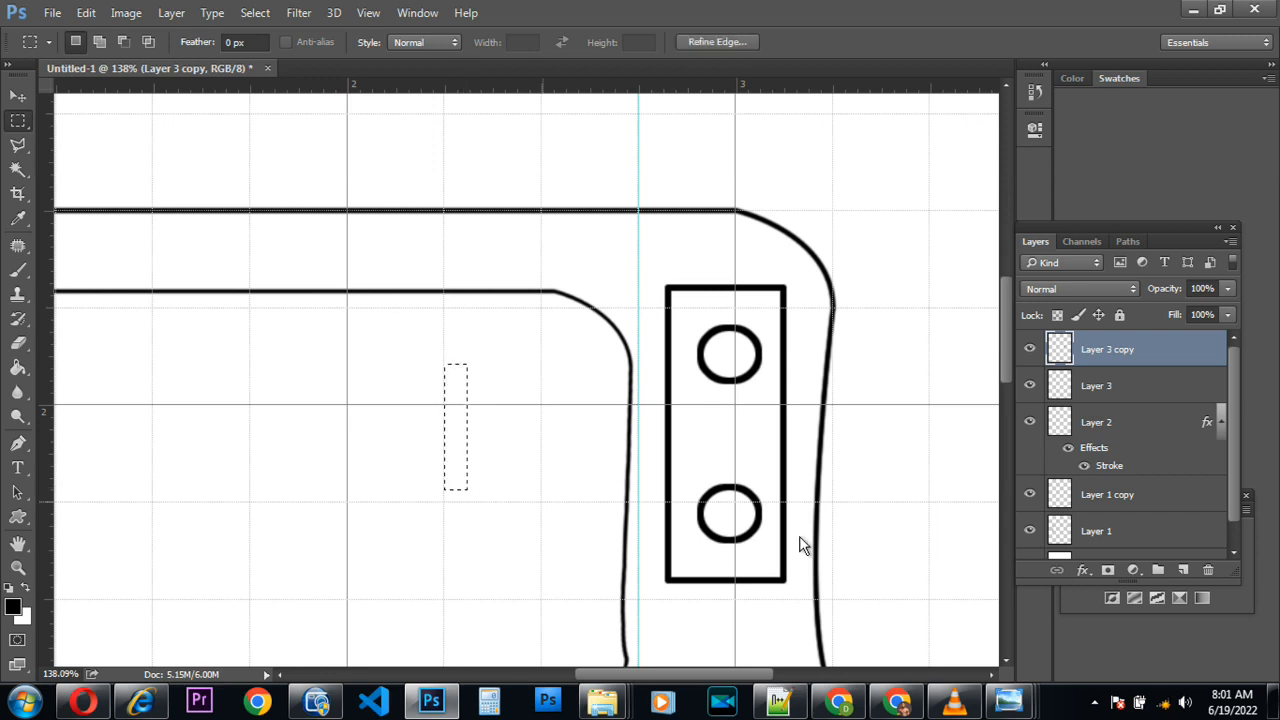
{"action": "left_click", "coordinate": [1182, 570]}
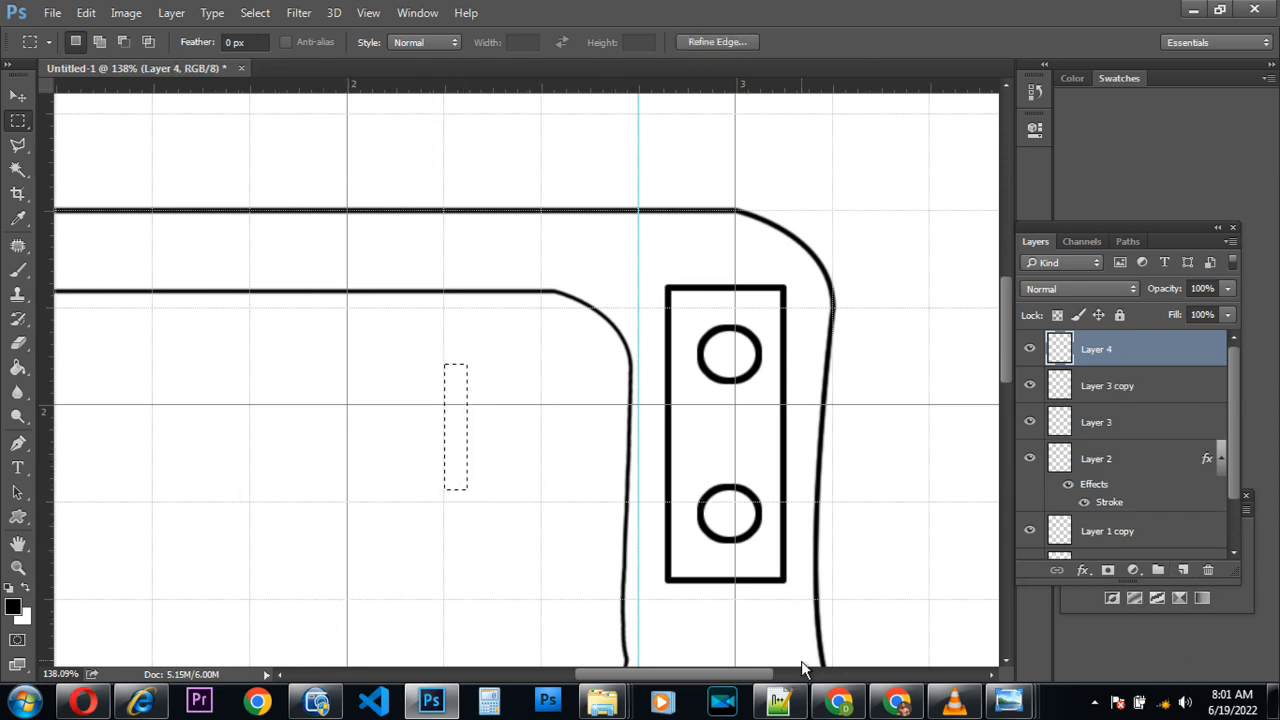
Stroke the narrow selection with a black 2 px outside line, and deselect
{"action": "right_click", "coordinate": [462, 472]}
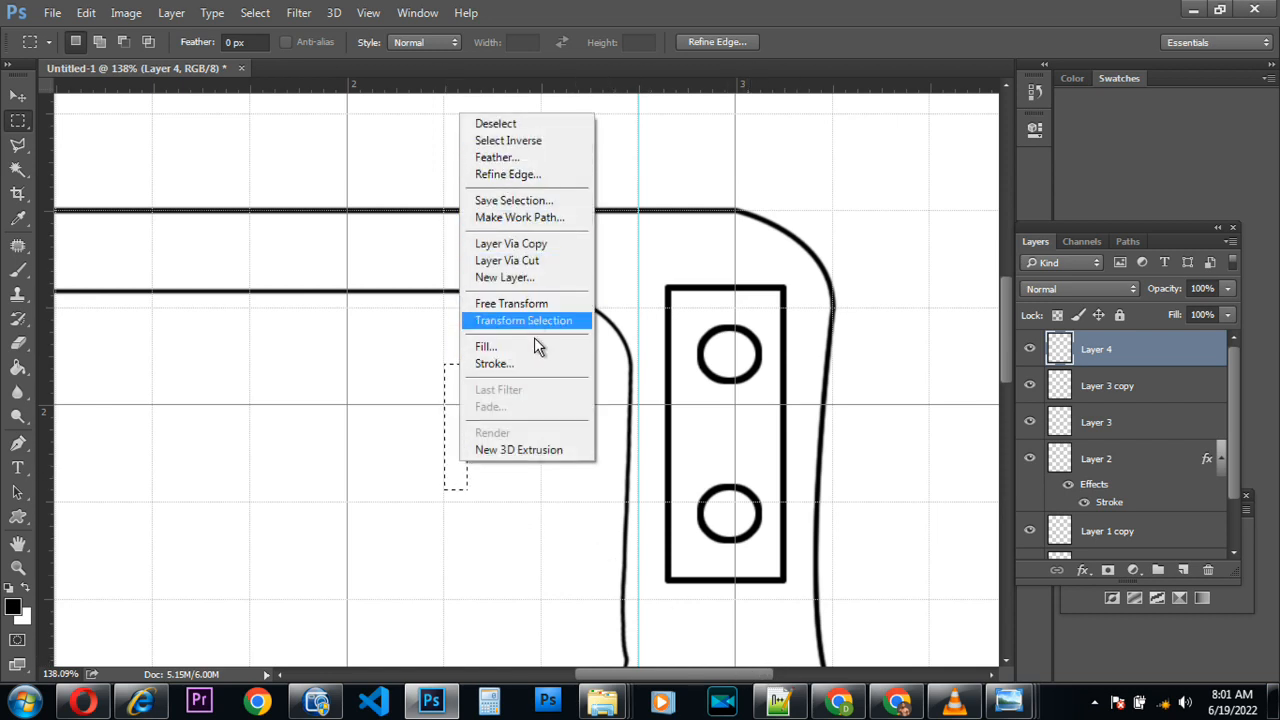
{"action": "left_click", "coordinate": [545, 372]}
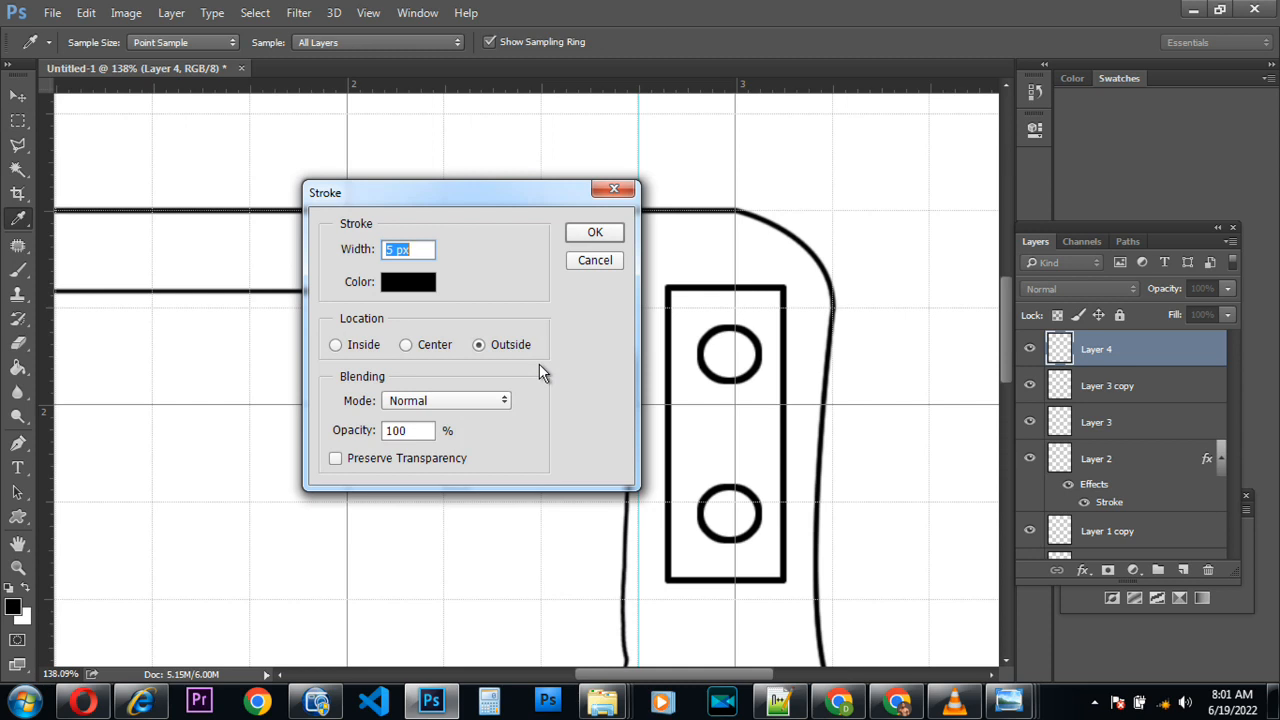
{"action": "type", "text": "2"}
{"action": "left_click", "coordinate": [589, 234]}
{"action": "key", "text": "m"}
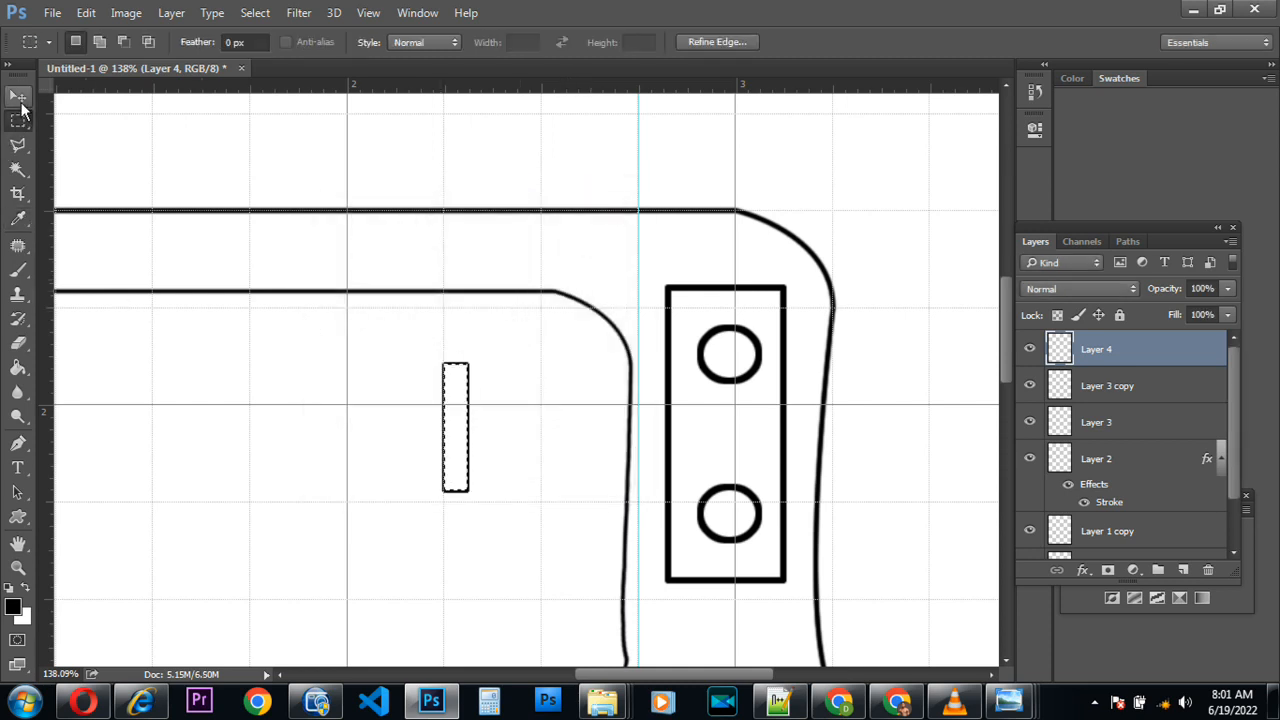
{"action": "key", "text": "ctrl+d"}
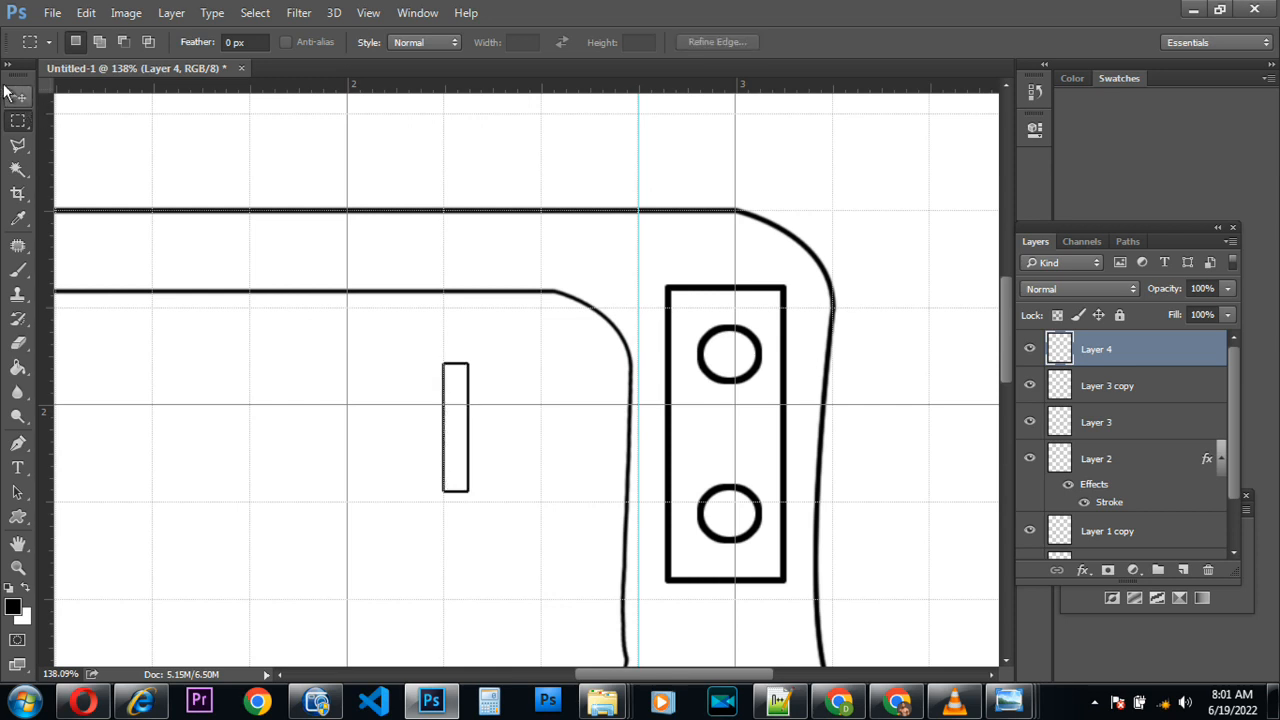
Scale the narrow bar to about half its size and centre it over the upper circle
{"action": "left_click", "coordinate": [17, 97]}
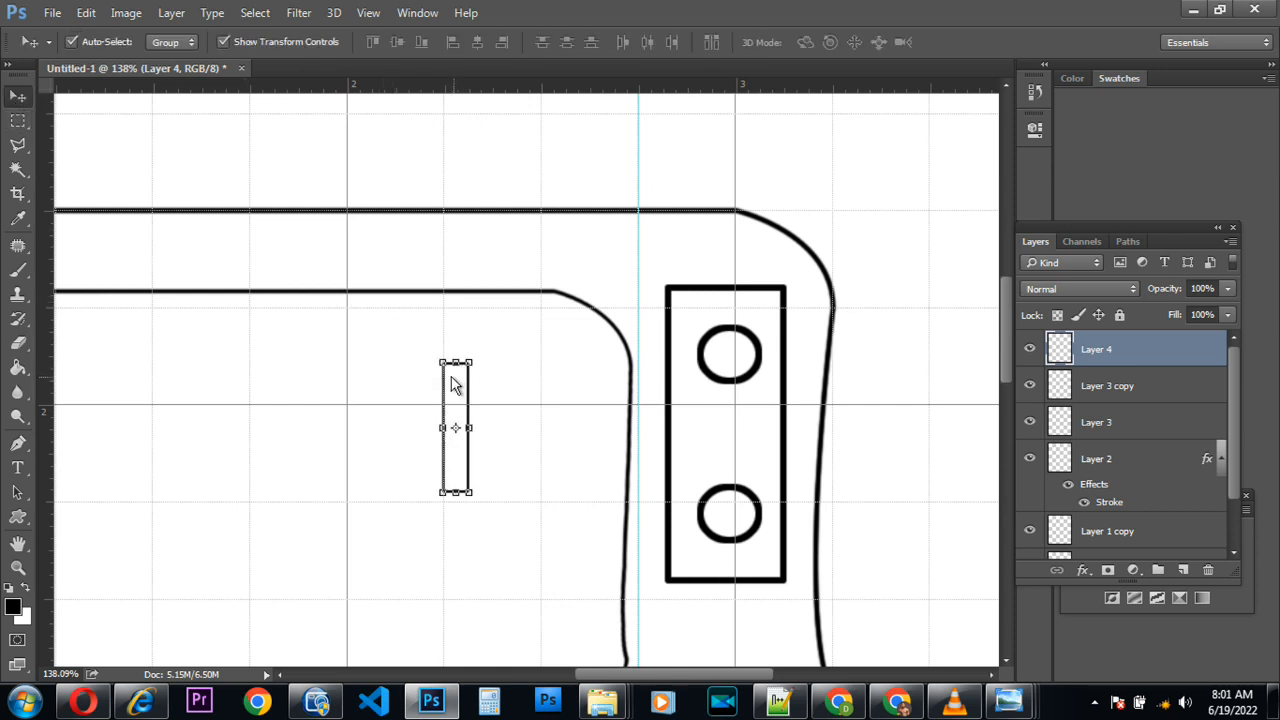
{"action": "key", "text": "ctrl+t"}
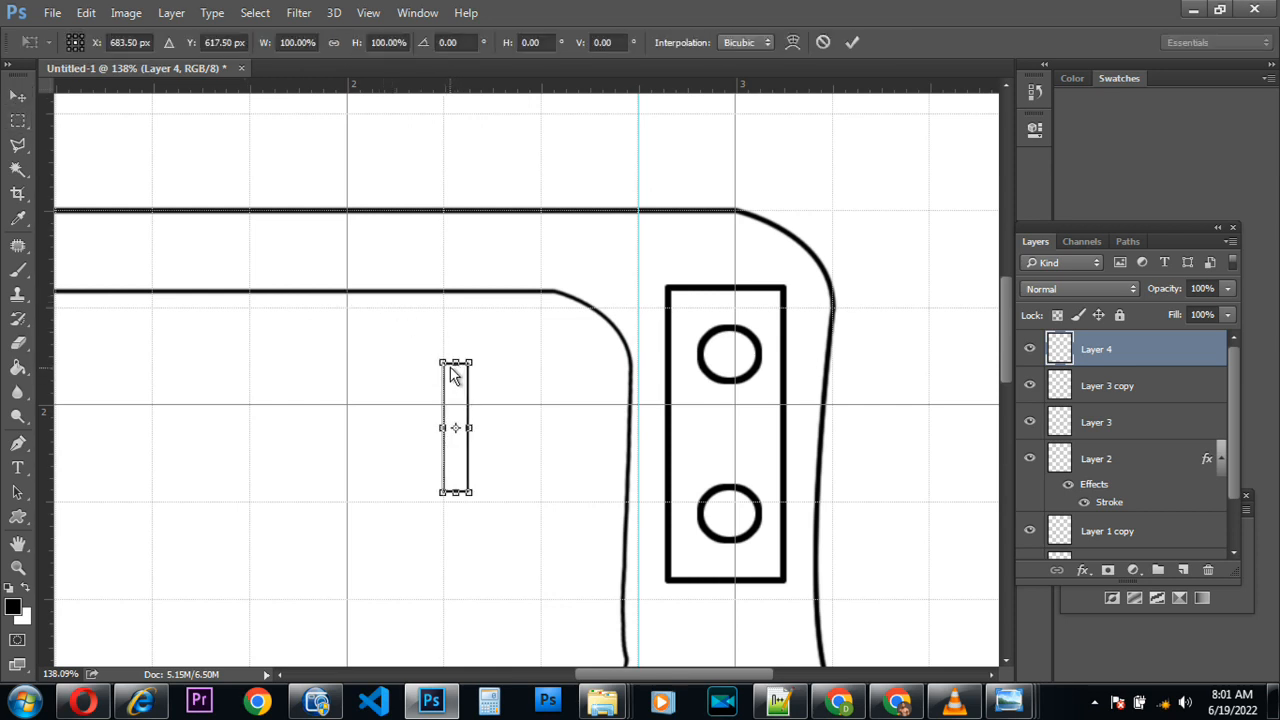
{"action": "left_click_drag", "start_coordinate": [456, 370], "coordinate": [731, 320]}
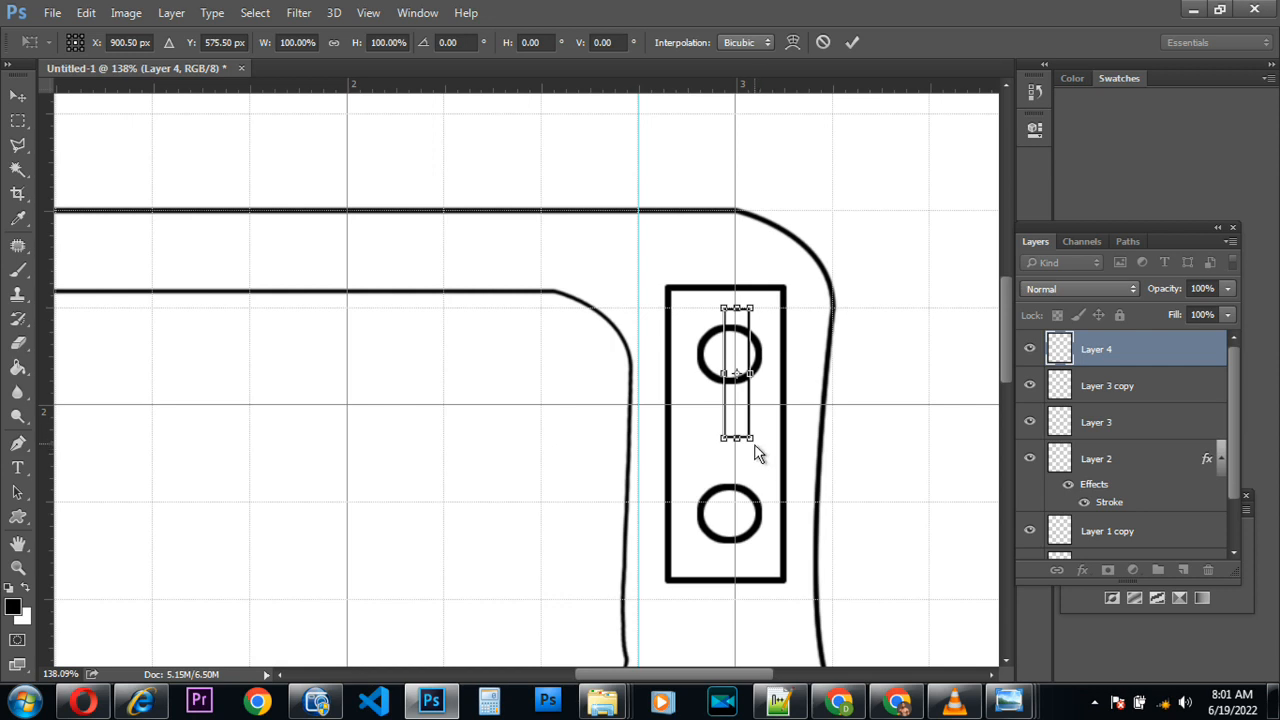
{"action": "left_click_drag", "start_coordinate": [754, 449], "coordinate": [744, 398]}
{"action": "left_click_drag", "start_coordinate": [739, 313], "coordinate": [750, 333]}
{"action": "key", "text": "Return"}
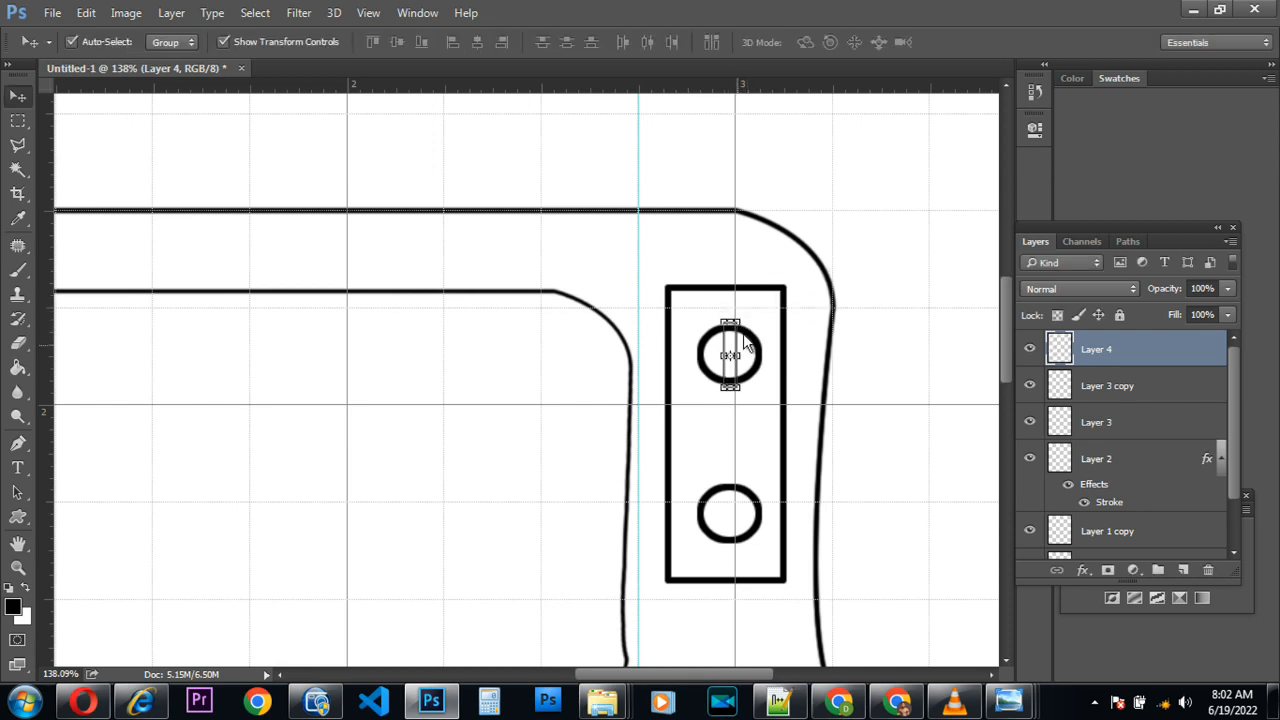
Rotate the narrow bar on the upper circle clockwise by 18.58°, and deselect its layer
{"action": "left_click_drag", "start_coordinate": [753, 313], "coordinate": [766, 317]}
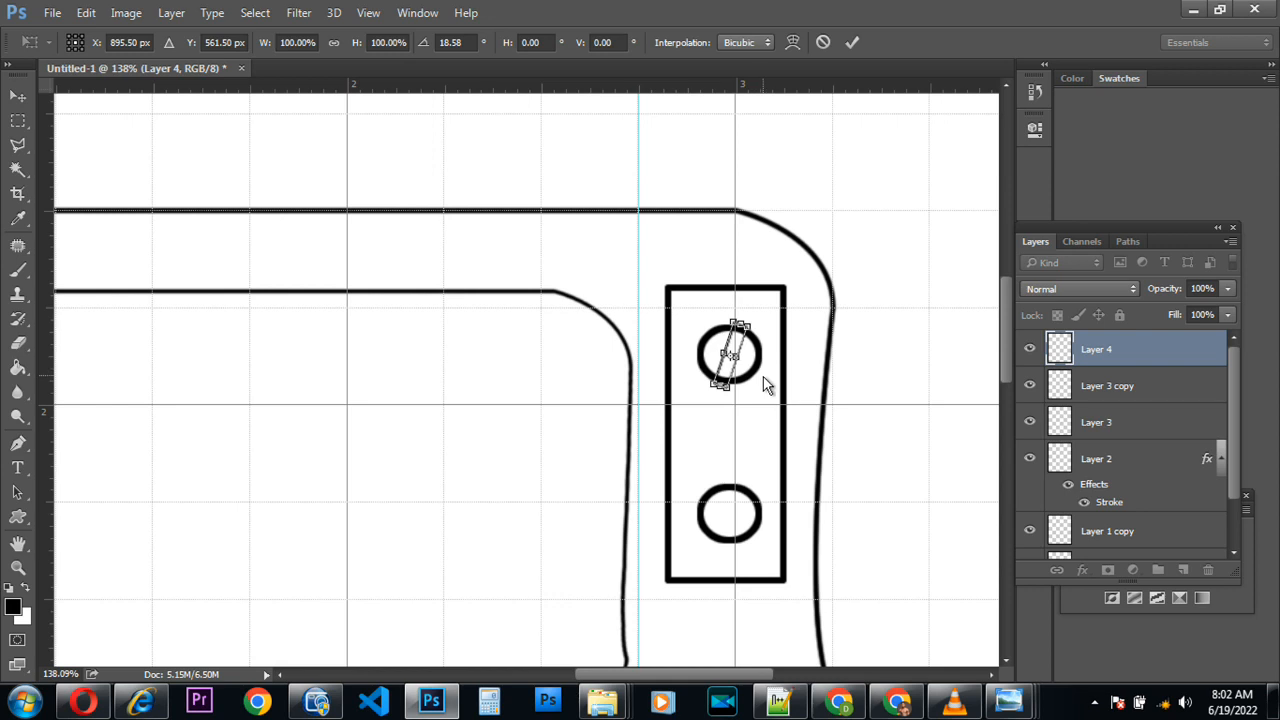
{"action": "key", "text": "Return"}
{"action": "left_click", "coordinate": [778, 424]}
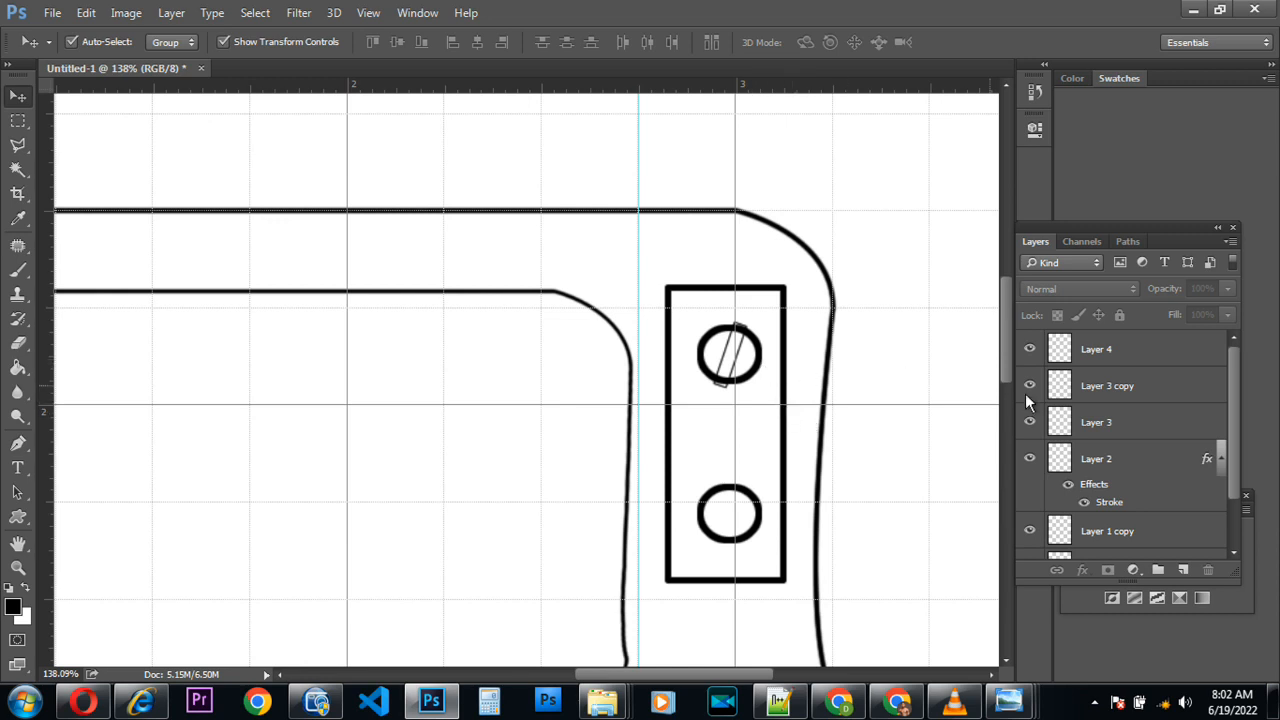
Load the tilted bar's layer content as a selection, switch to the Rectangular Marquee tool and hide the grid
{"action": "left_click", "coordinate": [1102, 356]}
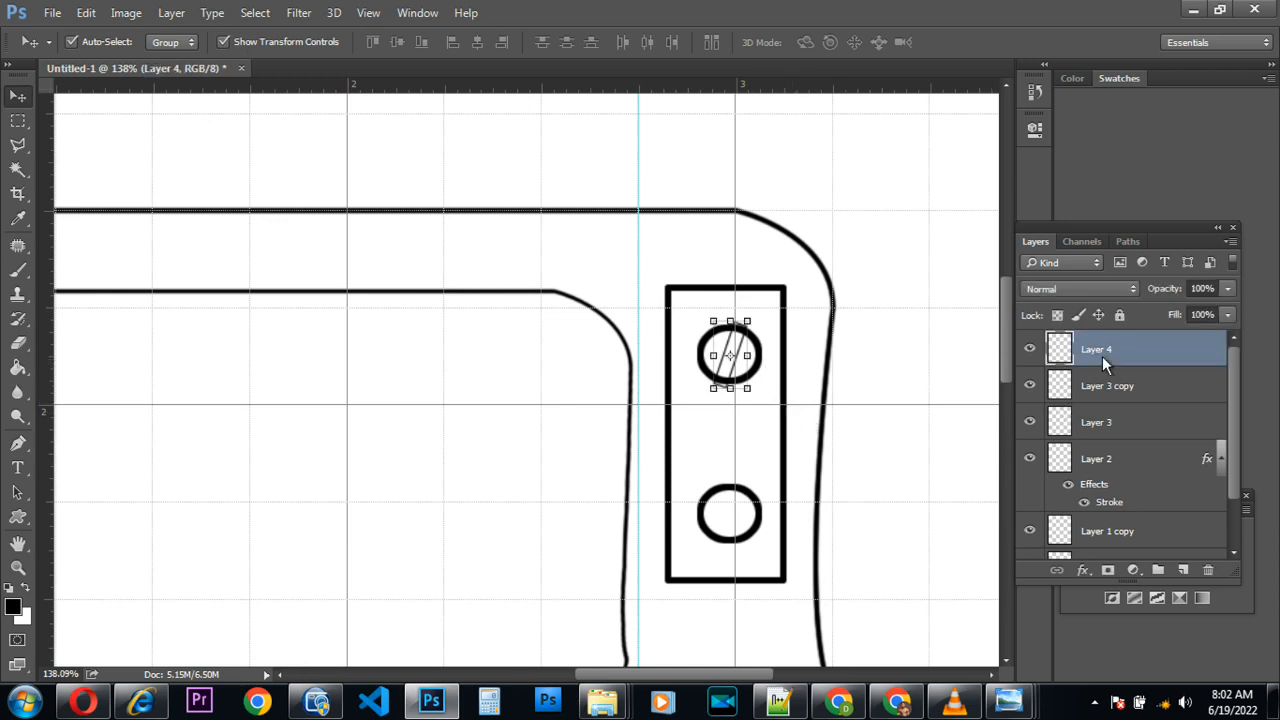
{"action": "key", "text": "ctrl"}
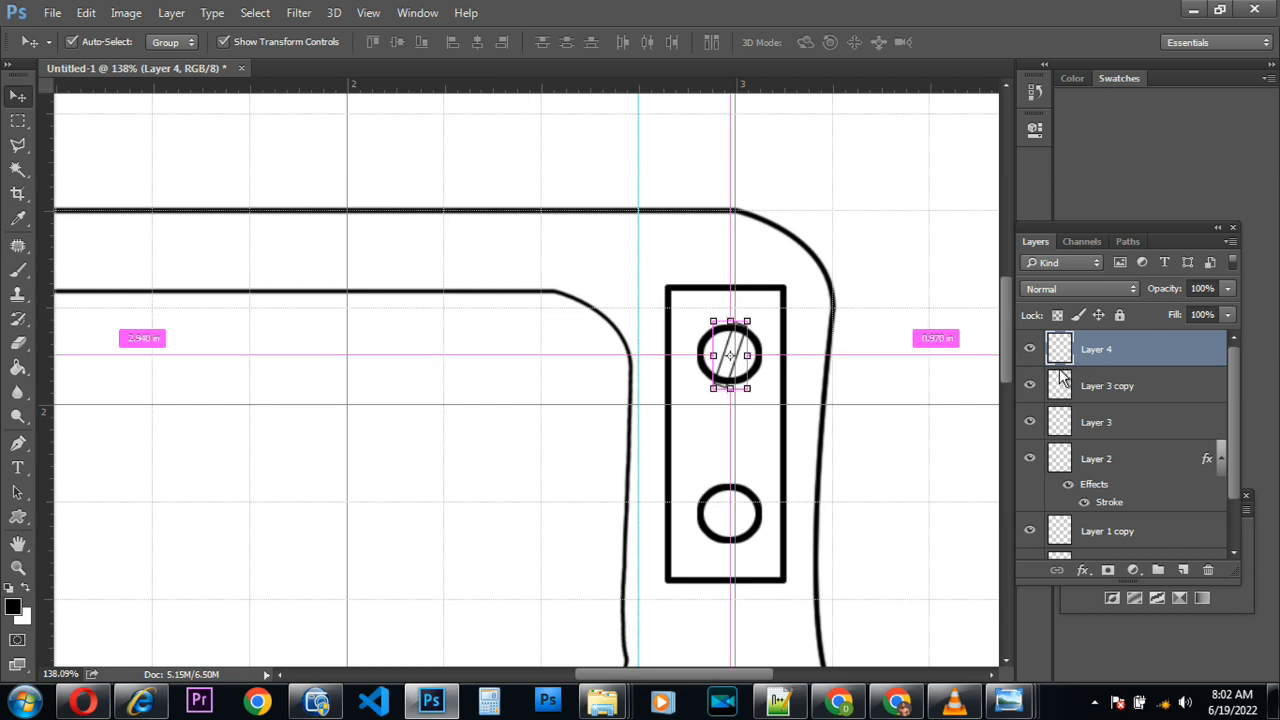
{"action": "key", "text": "ctrl"}
{"action": "left_click", "coordinate": [1059, 351], "text": "ctrl"}
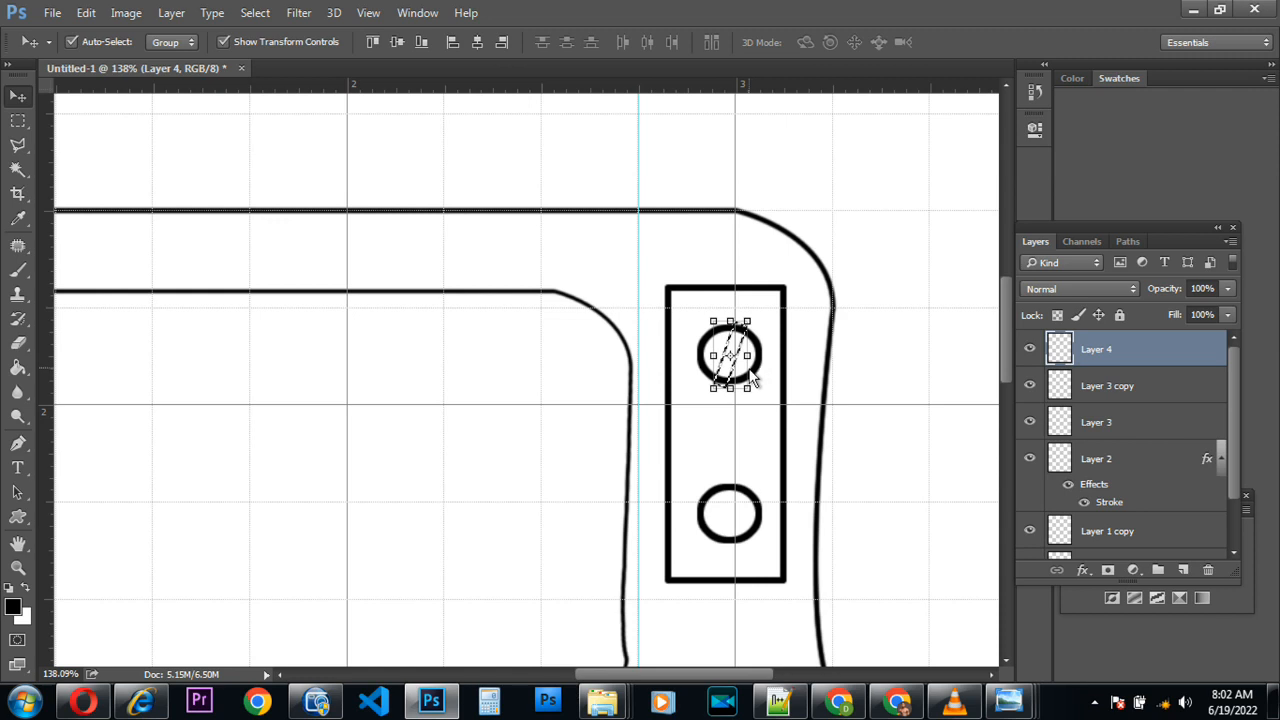
{"action": "left_click", "coordinate": [18, 121]}
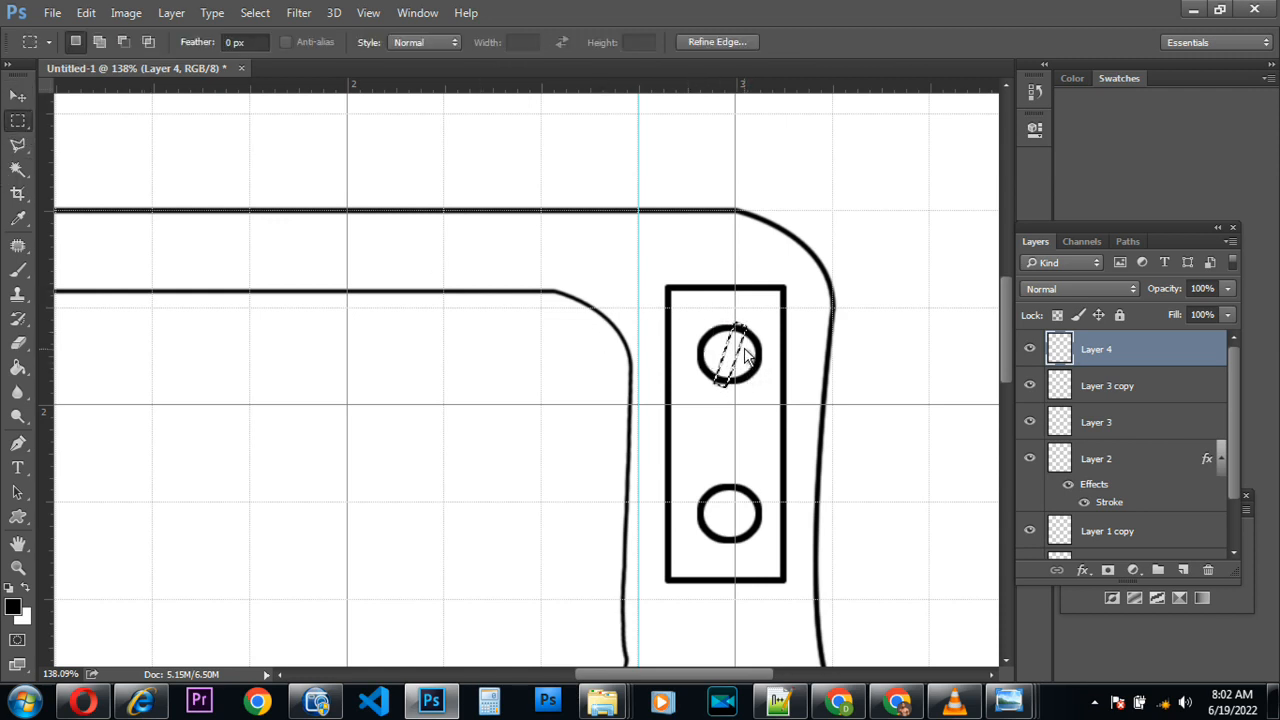
{"action": "key", "text": "ctrl+apostrophe"}
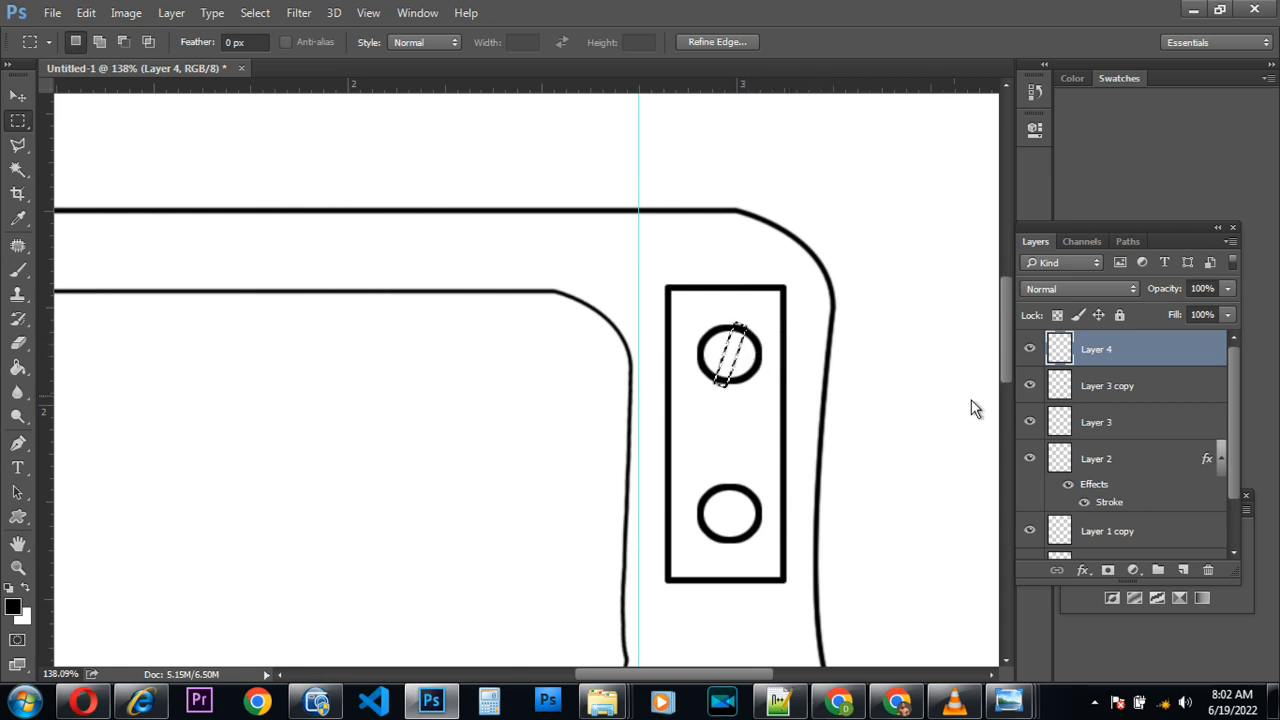
Go through the layers of the tilted bar, both circles and the side rectangle while the bar's selection is loaded
{"action": "left_click", "coordinate": [1104, 394]}
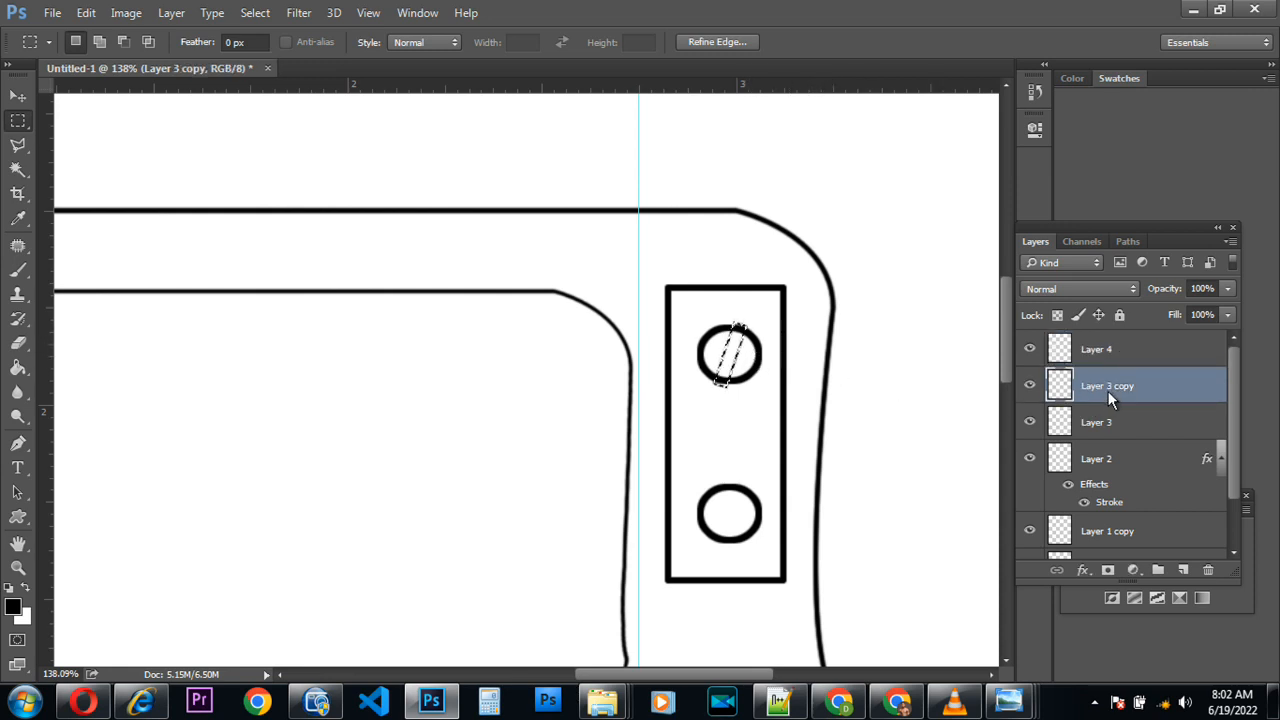
{"action": "left_click", "coordinate": [1123, 421]}
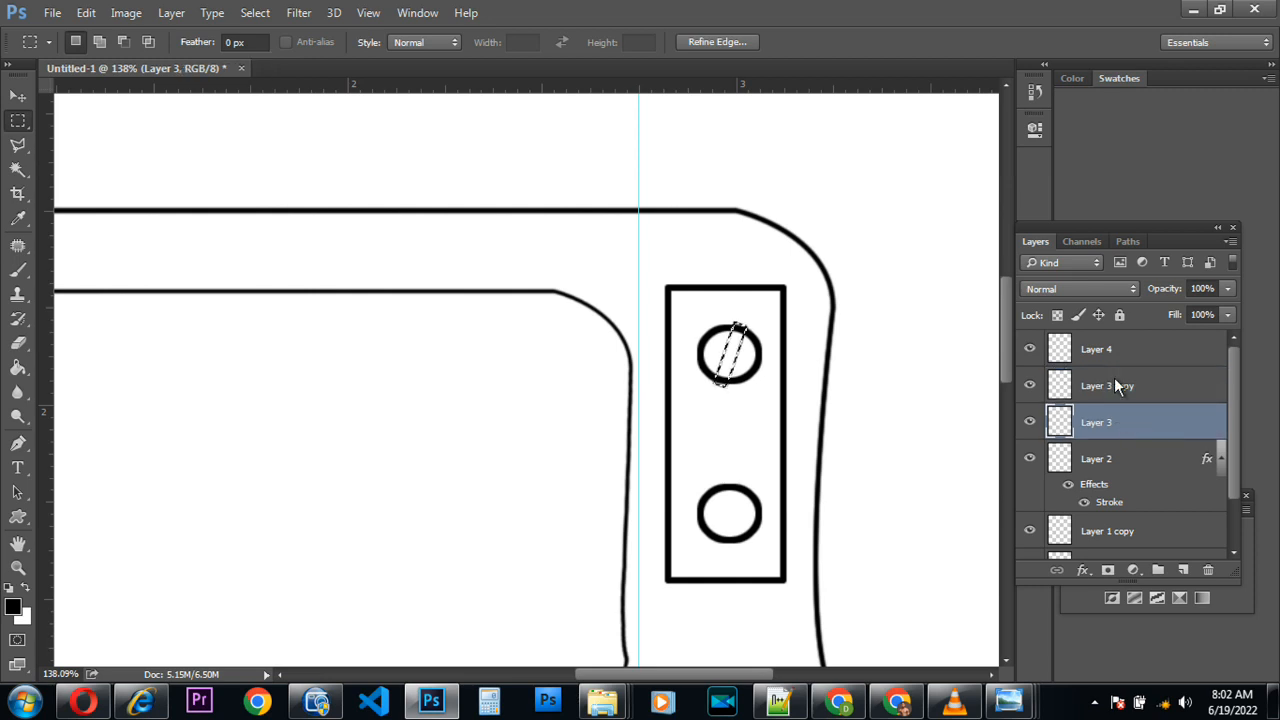
{"action": "left_click", "coordinate": [1116, 388]}
{"action": "left_click", "coordinate": [1126, 424]}
{"action": "left_click", "coordinate": [1110, 389]}
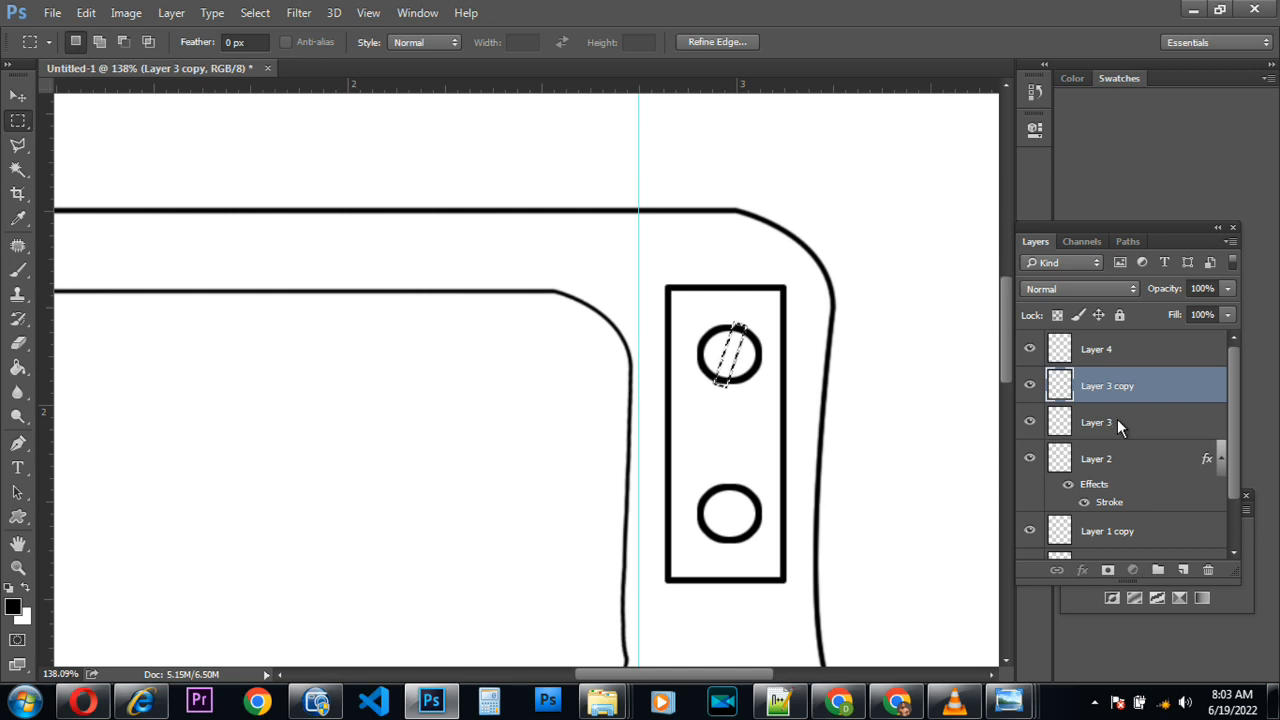
{"action": "left_click", "coordinate": [1117, 421]}
{"action": "left_click", "coordinate": [1117, 460]}
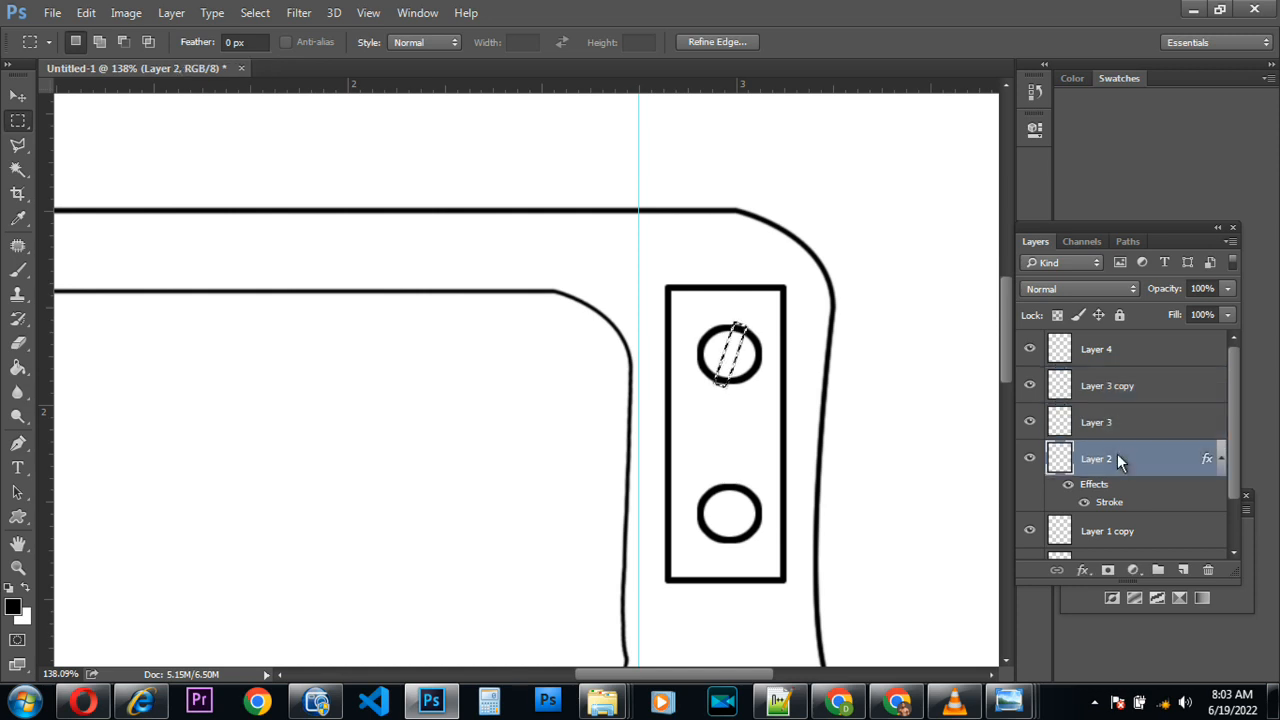
{"action": "left_click", "coordinate": [1114, 400]}
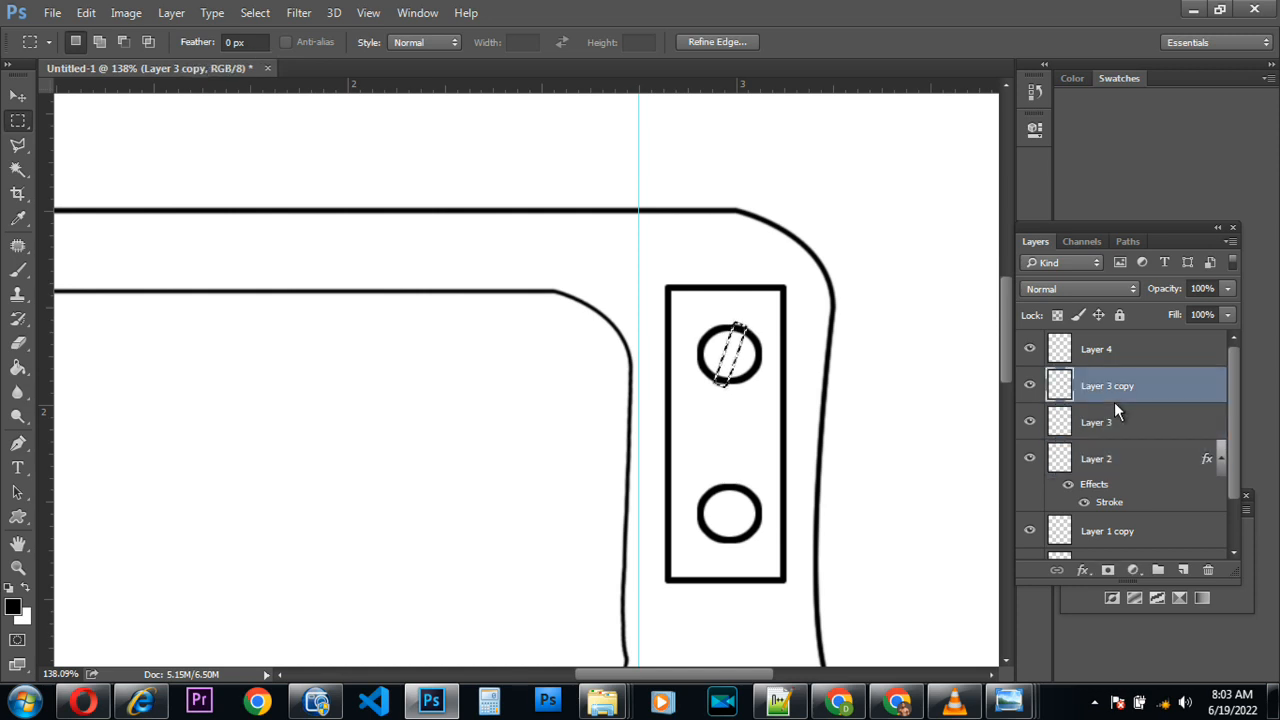
{"action": "left_click", "coordinate": [1110, 352]}
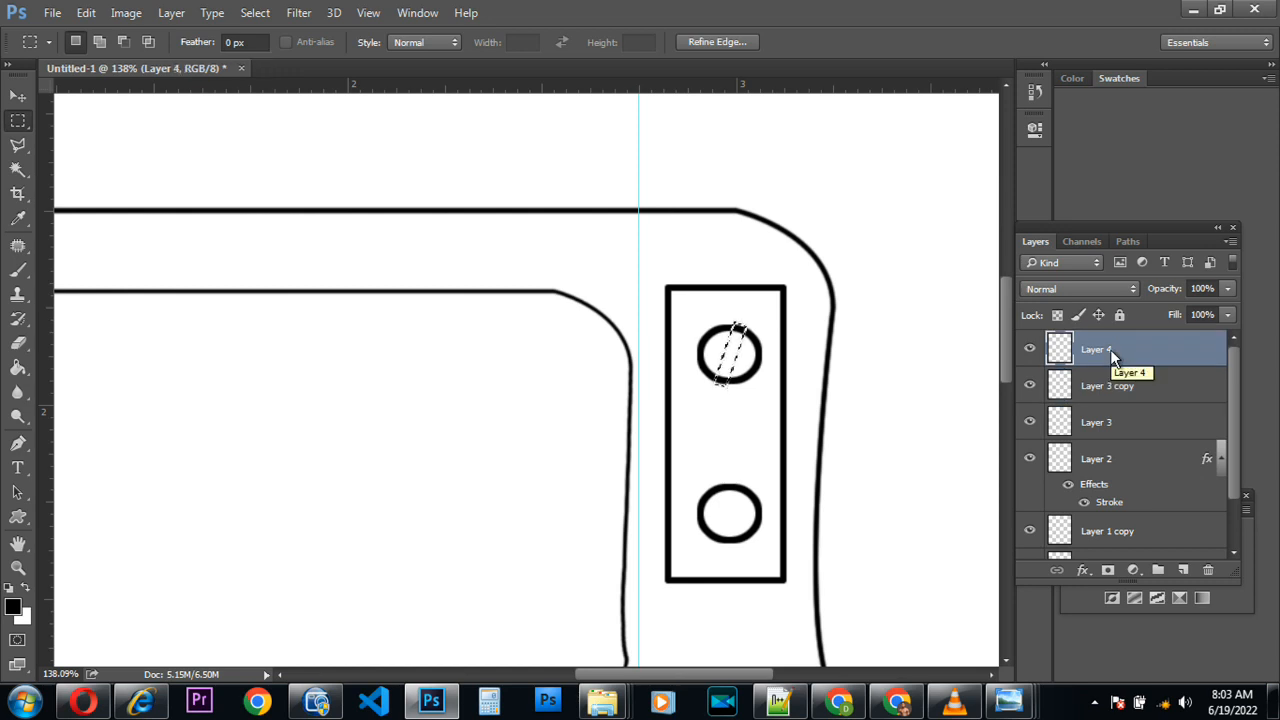
{"action": "left_click", "coordinate": [1111, 388]}
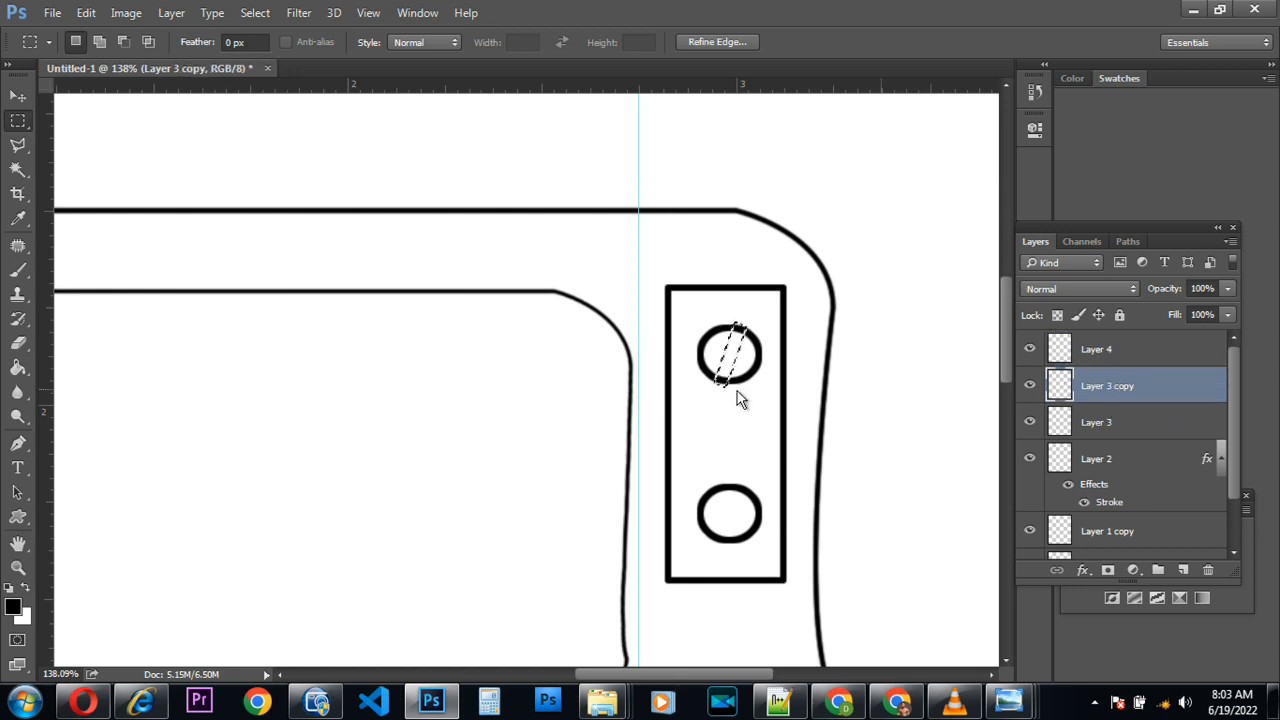
{"action": "key", "text": "ctrl+d"}
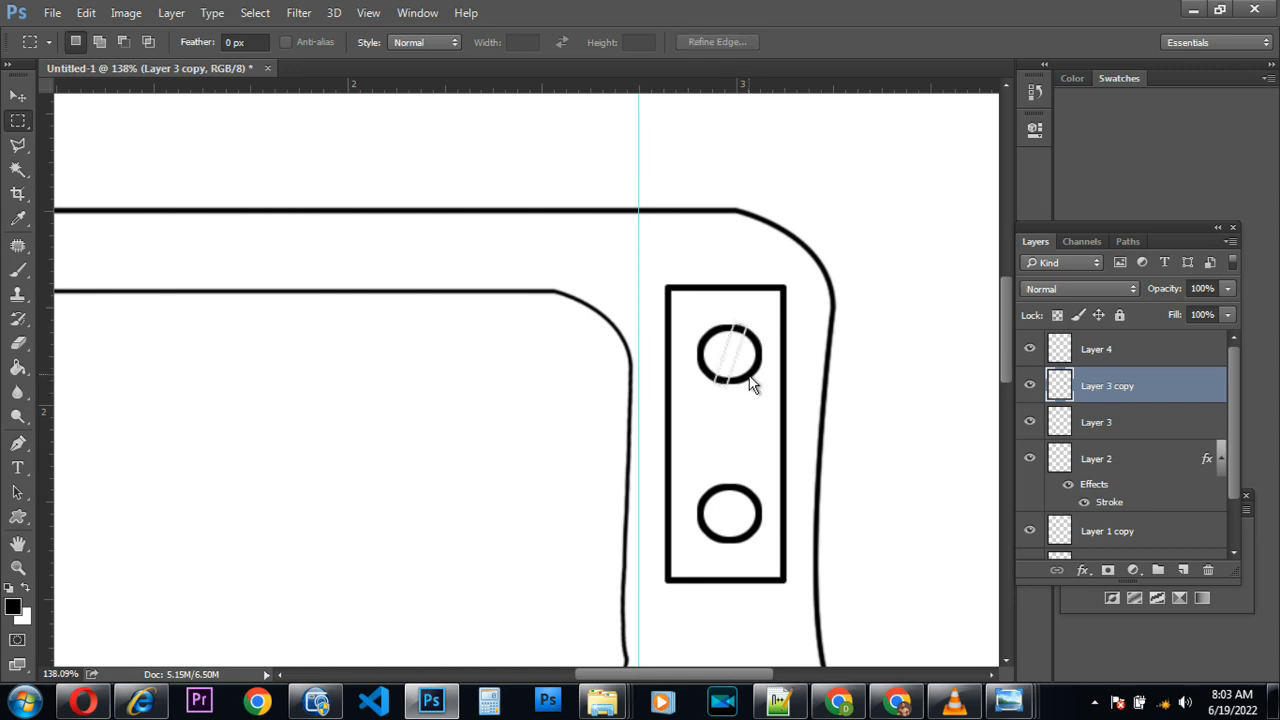
{"action": "key", "text": "ctrl+shift+d"}
{"action": "key", "text": "alt+bracketright"}
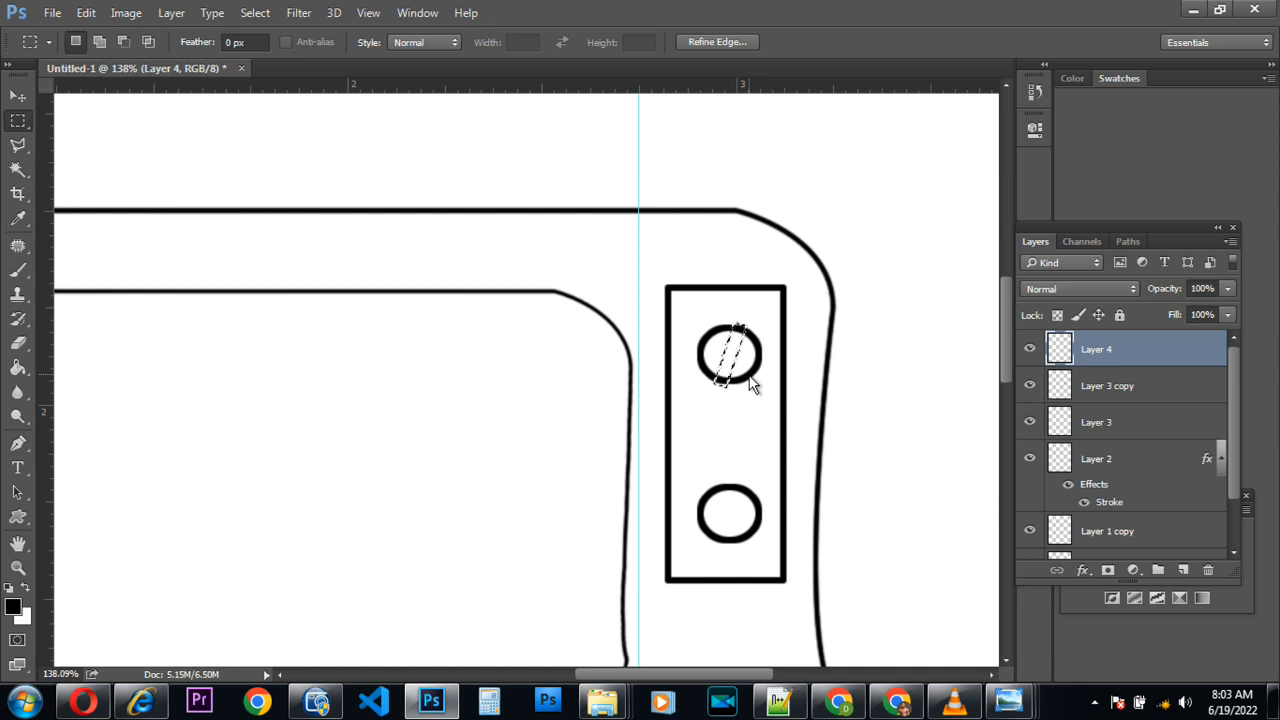
{"action": "key", "text": "alt+bracketleft"}
{"action": "key", "text": "alt+bracketleft"}
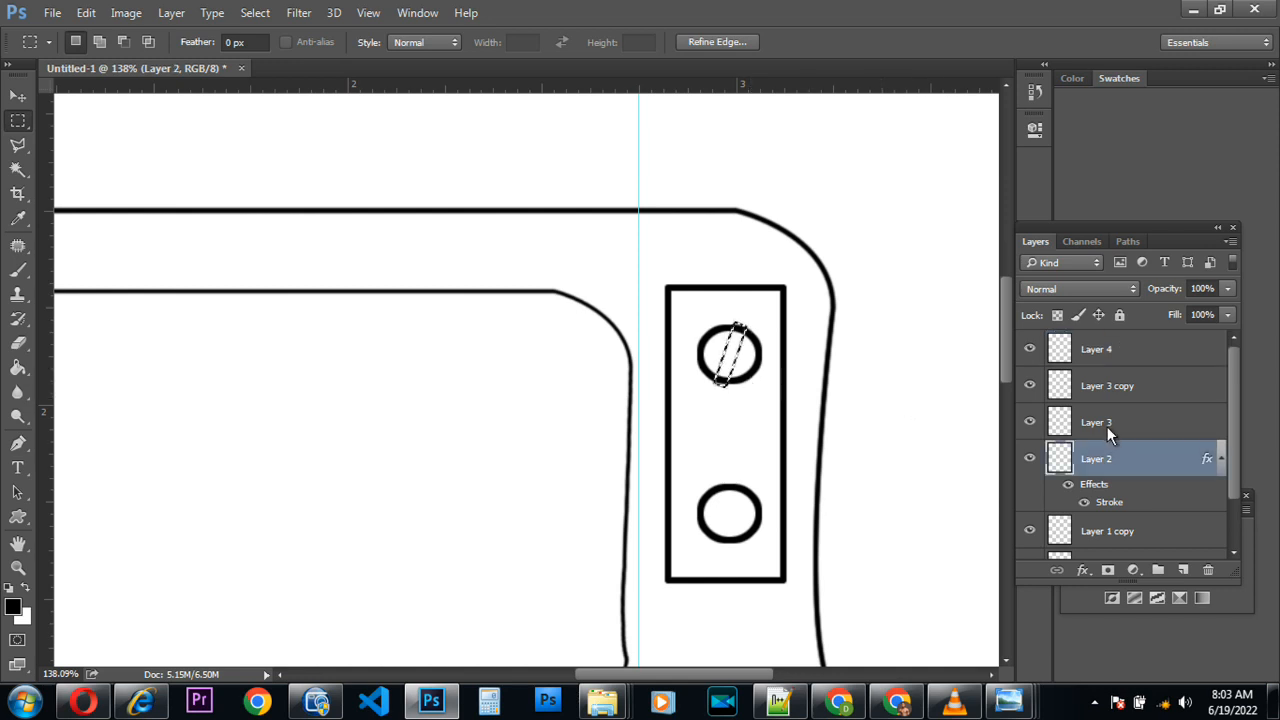
Switch to the Move tool, check which layer holds each knob circle, and clear the tilted bar's selection
{"action": "left_click", "coordinate": [18, 97]}
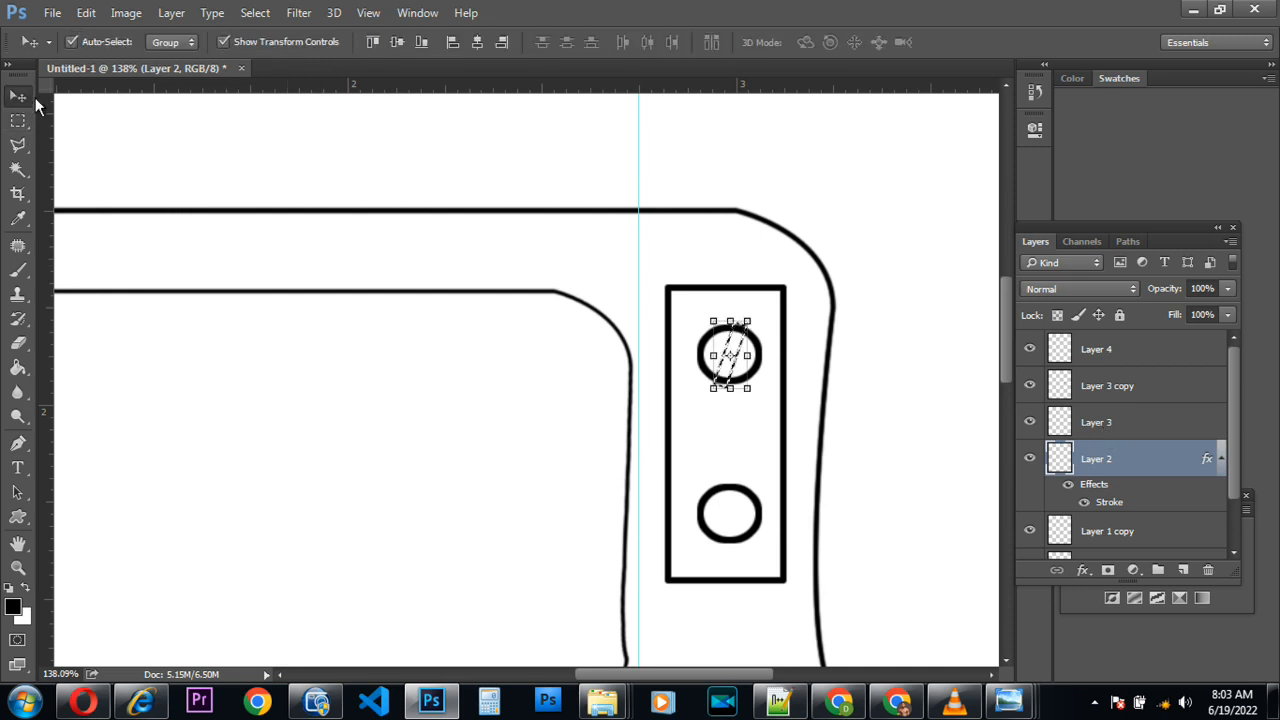
{"action": "left_click", "coordinate": [1105, 422]}
{"action": "left_click", "coordinate": [745, 457]}
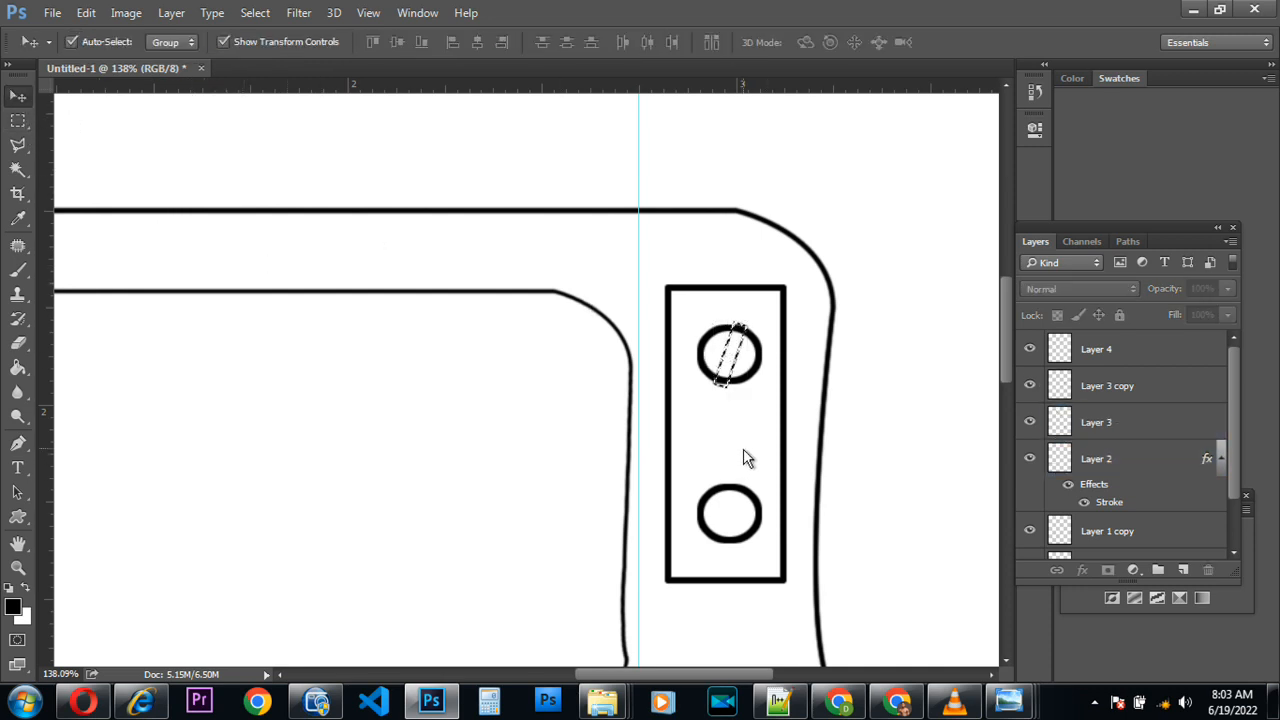
{"action": "left_click", "coordinate": [1108, 352]}
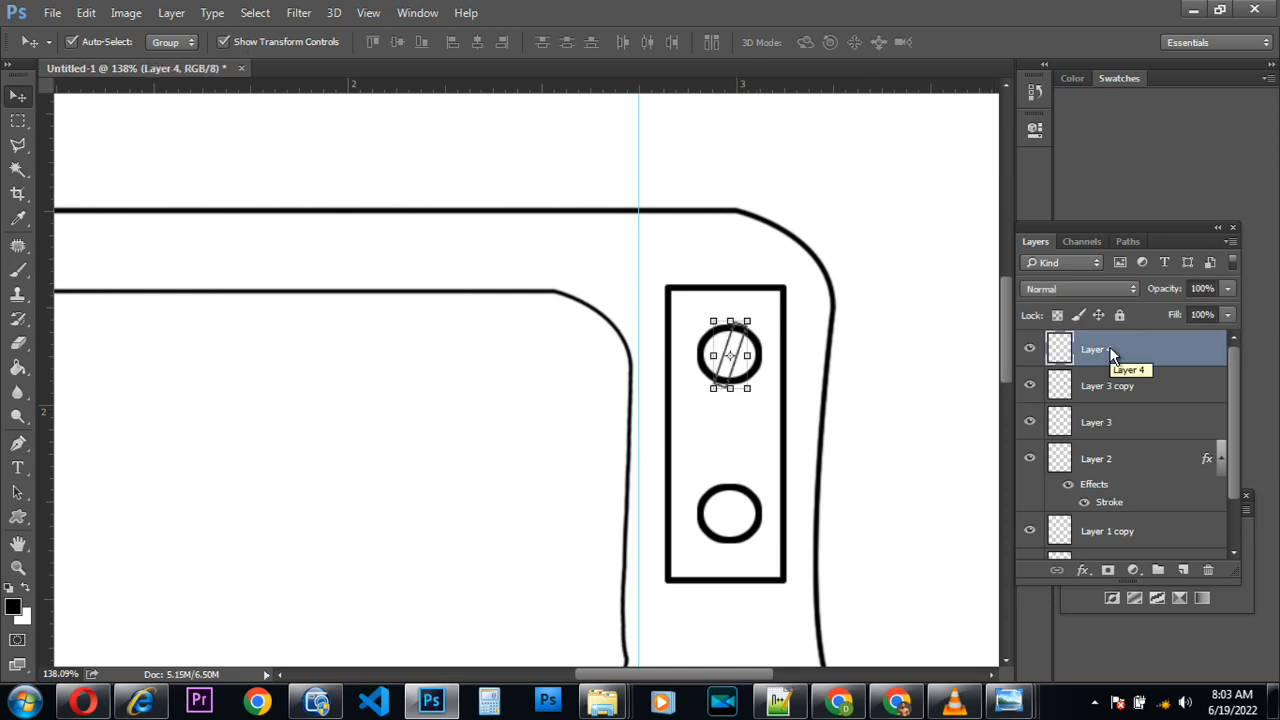
{"action": "left_click", "coordinate": [1122, 396]}
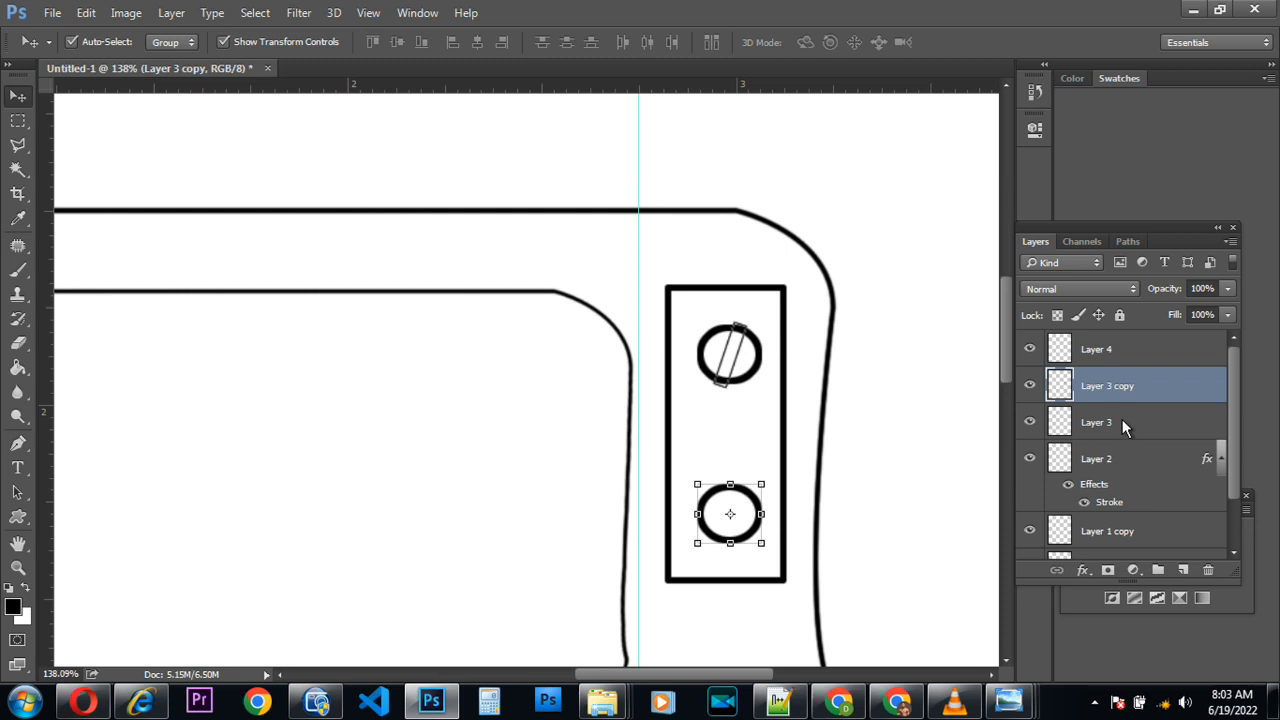
{"action": "left_click", "coordinate": [1122, 421]}
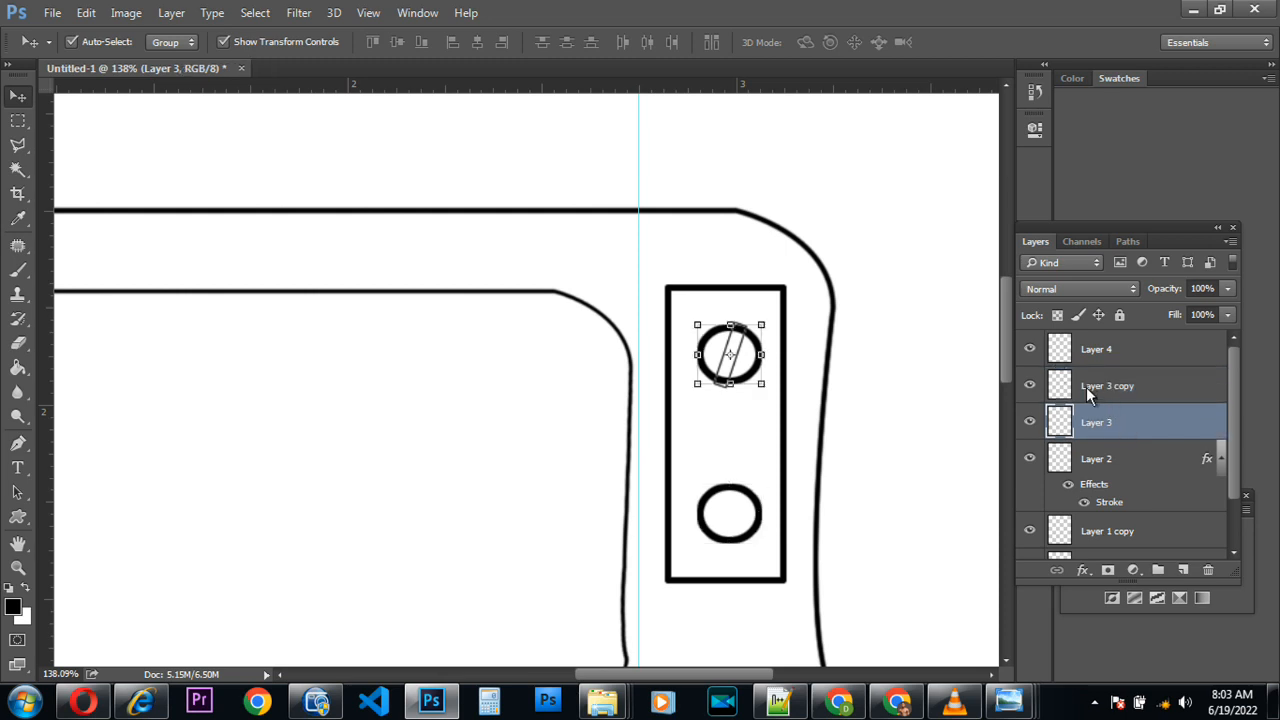
{"action": "left_click", "coordinate": [1055, 360], "text": "ctrl"}
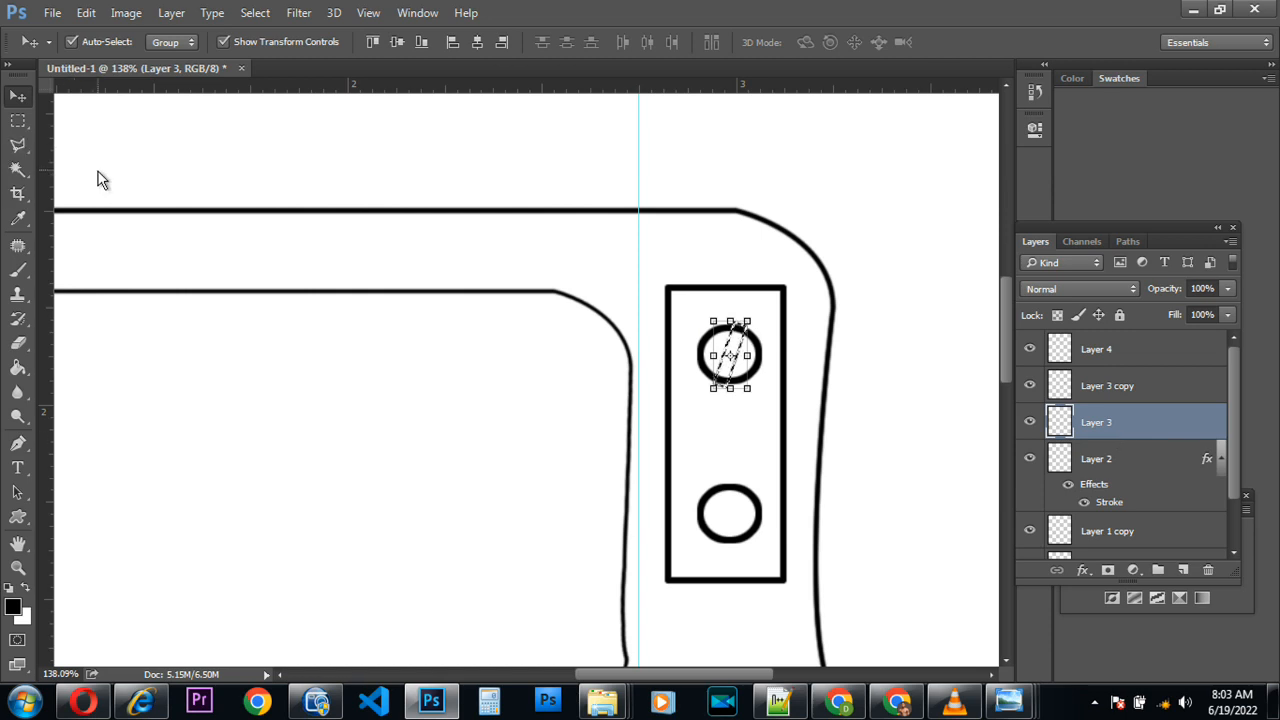
{"action": "key", "text": "ctrl+d"}
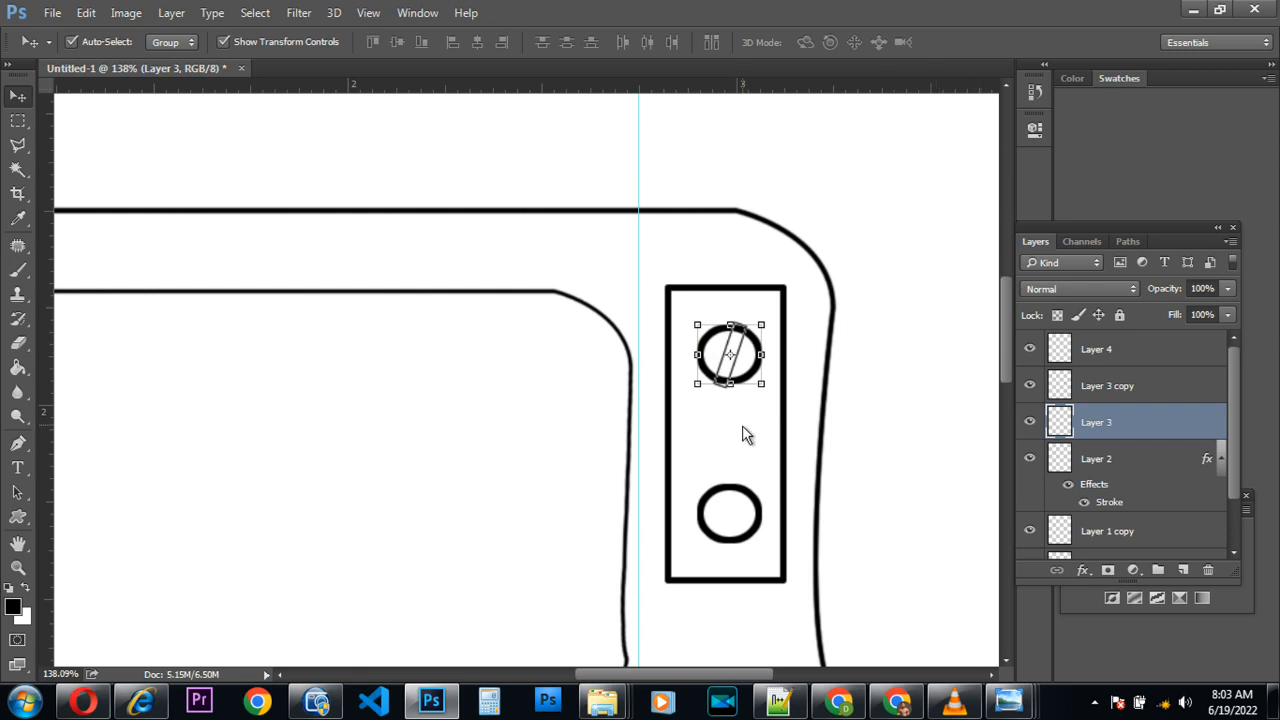
Add a black 3 px outside Stroke layer style to the tilted bar on the upper circle
{"action": "left_click", "coordinate": [1105, 356]}
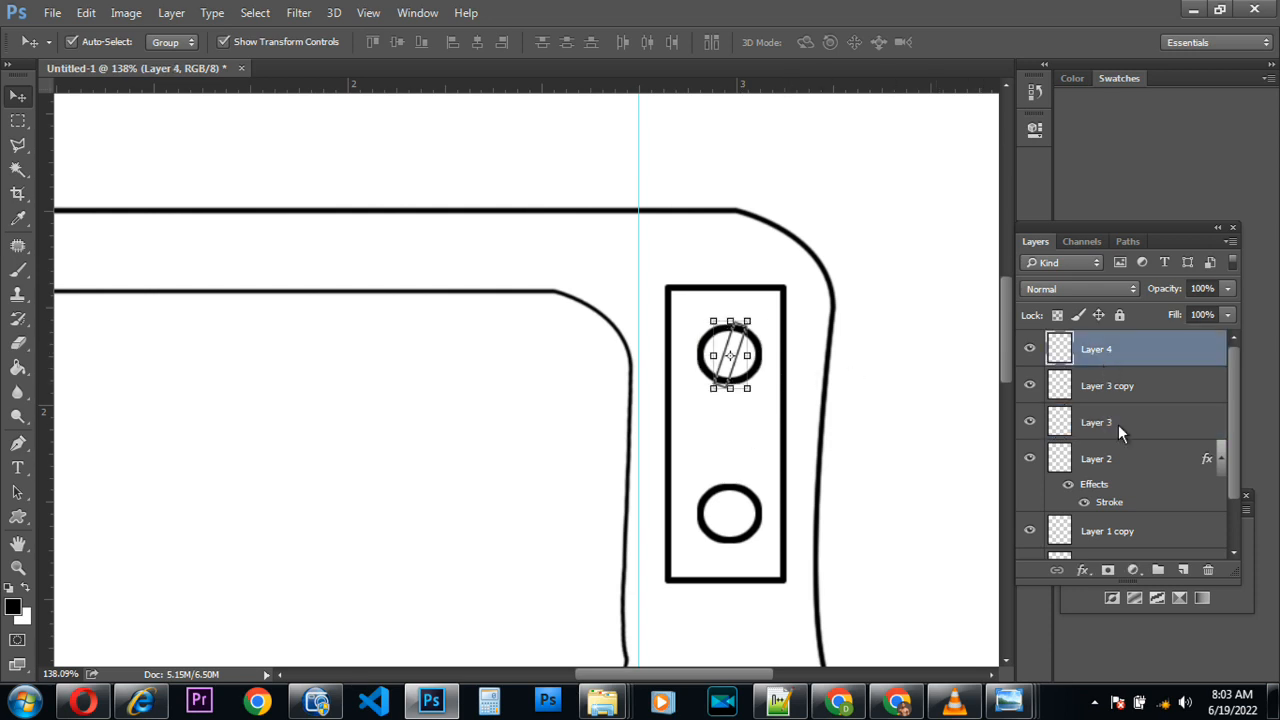
{"action": "left_click", "coordinate": [1083, 570]}
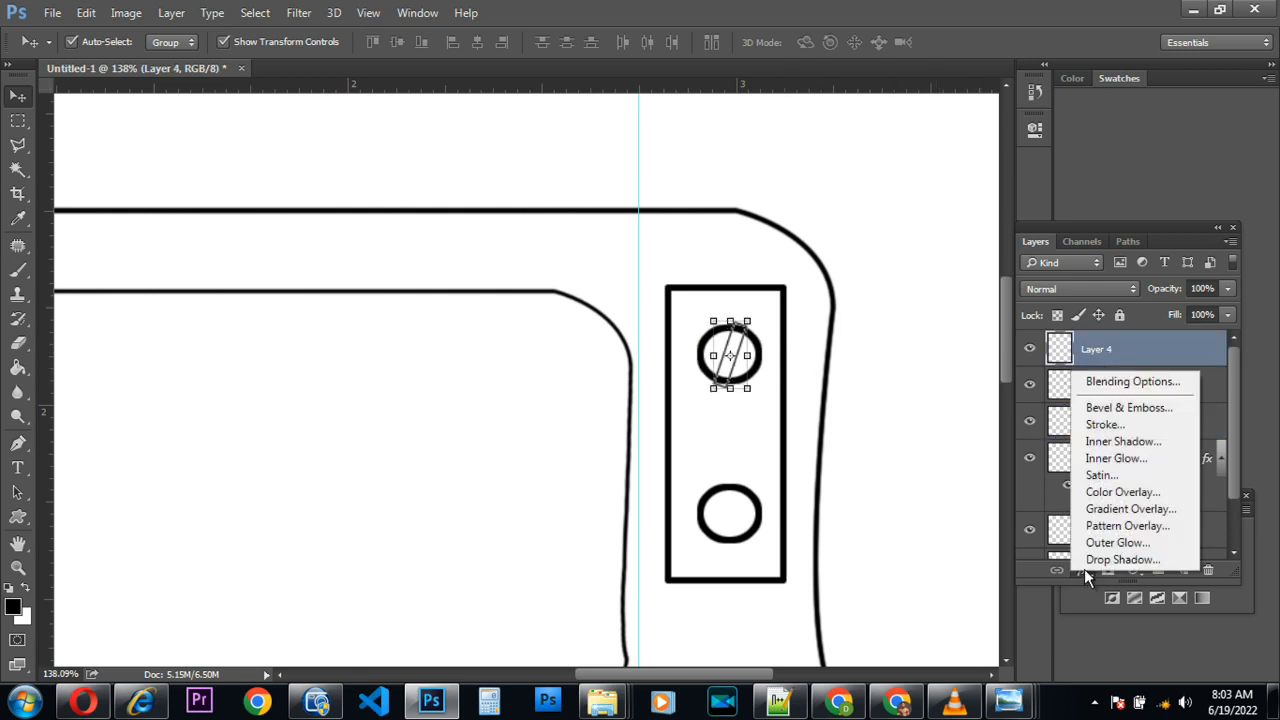
{"action": "left_click", "coordinate": [1100, 426]}
{"action": "mouse_move", "coordinate": [714, 94]}
{"action": "left_mouse_down"}
{"action": "mouse_move", "coordinate": [120, 105]}
{"action": "mouse_move", "coordinate": [180, 121]}
{"action": "left_mouse_up"}
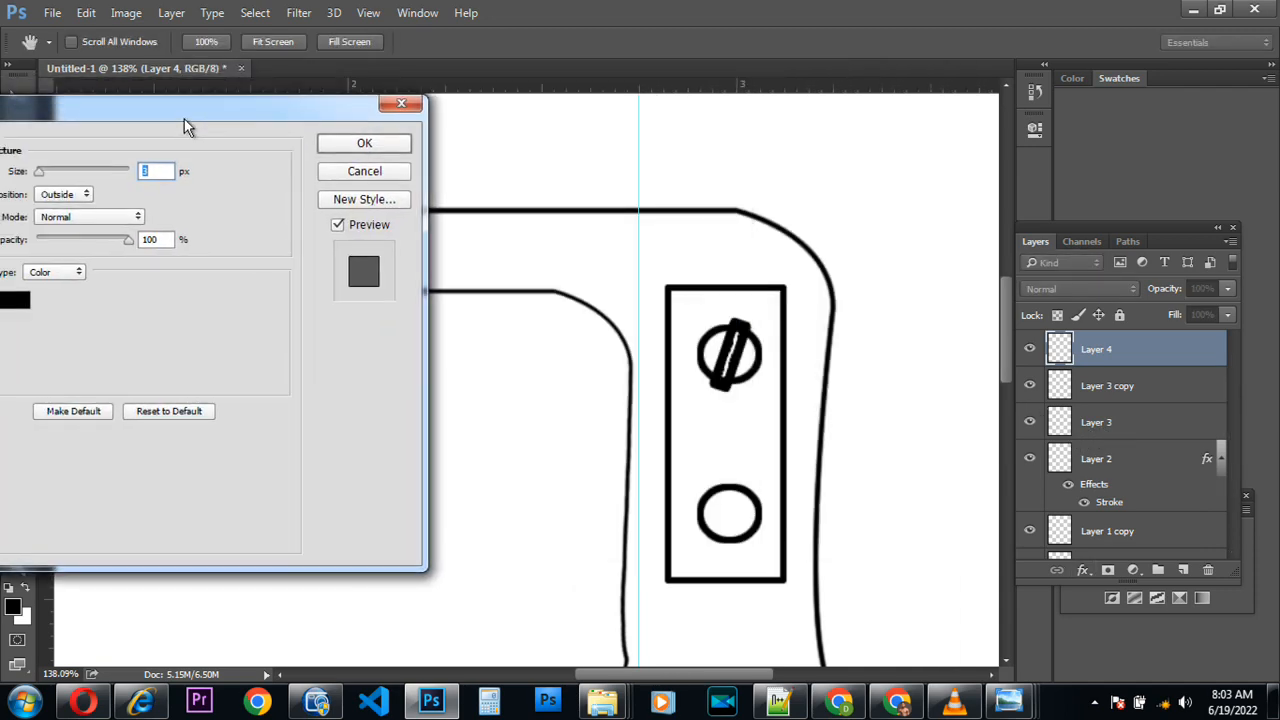
{"action": "left_click", "coordinate": [358, 147]}
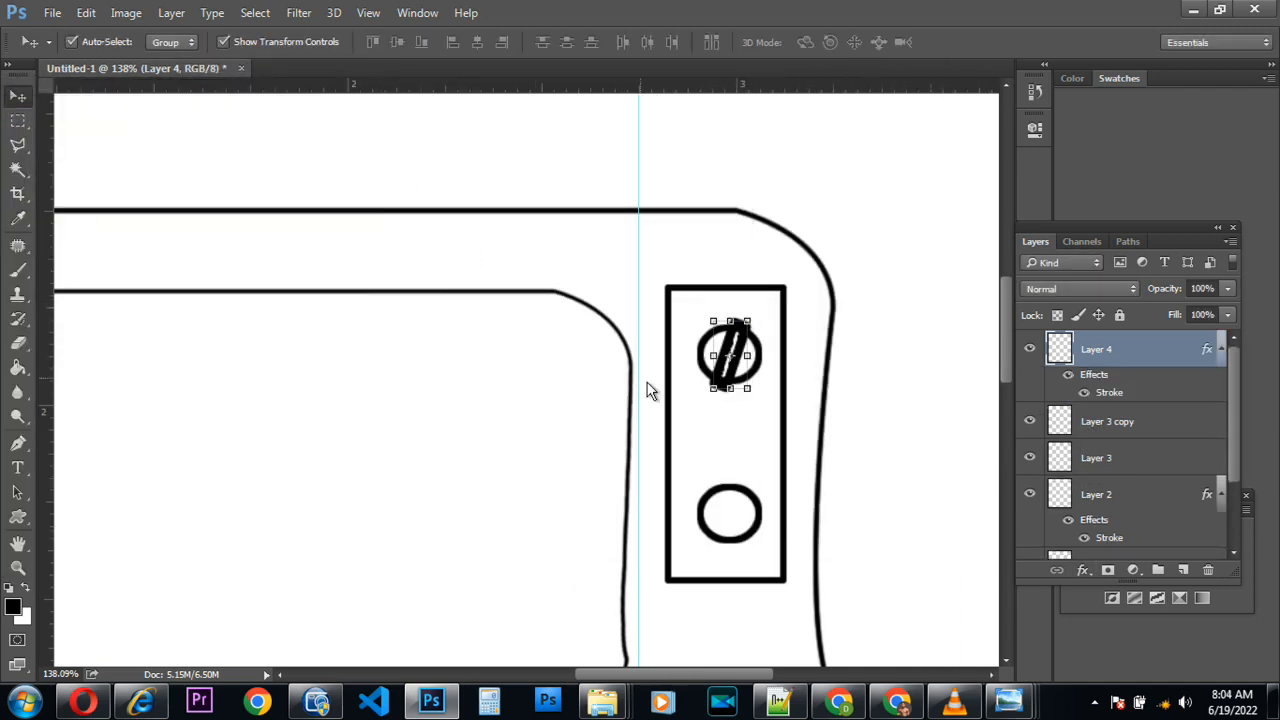
Duplicate the tilted bar onto the lower circle, rotate the copy counterclockwise by 37.40° and nudge it slightly down
{"action": "left_click_drag", "start_coordinate": [737, 385], "coordinate": [740, 540]}
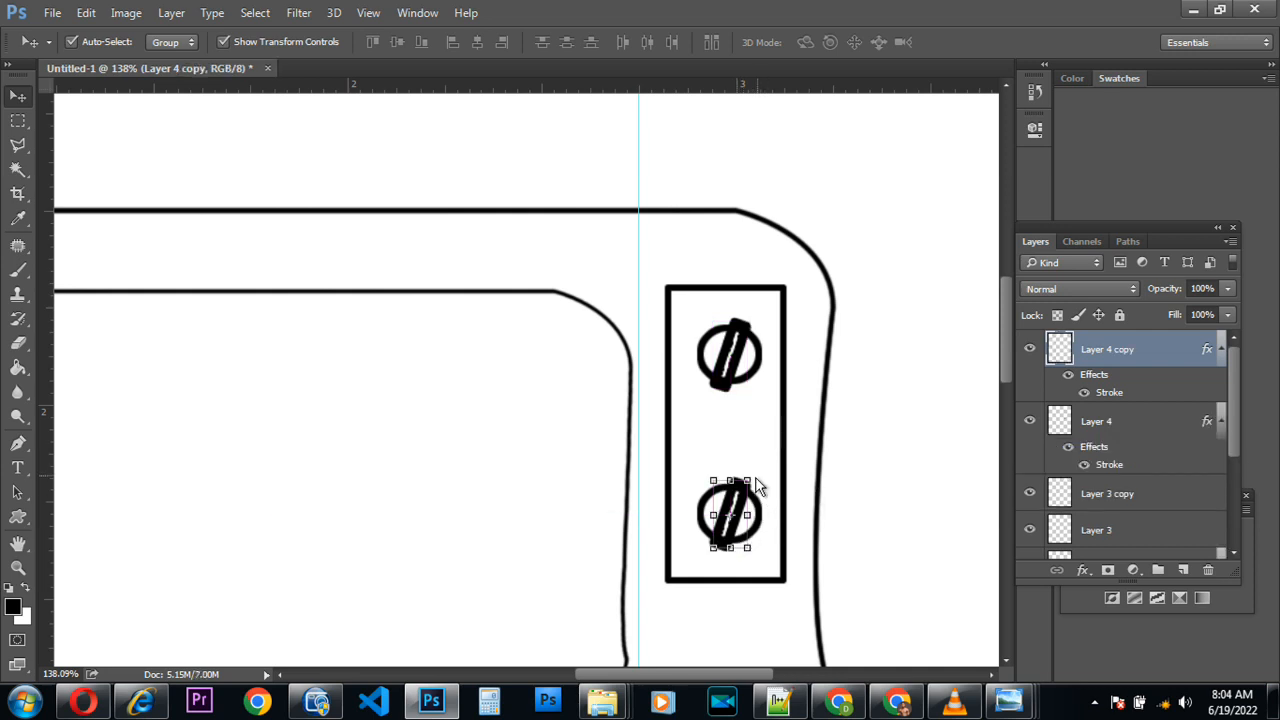
{"action": "key", "text": "ctrl+t"}
{"action": "left_click_drag", "start_coordinate": [756, 458], "coordinate": [731, 430]}
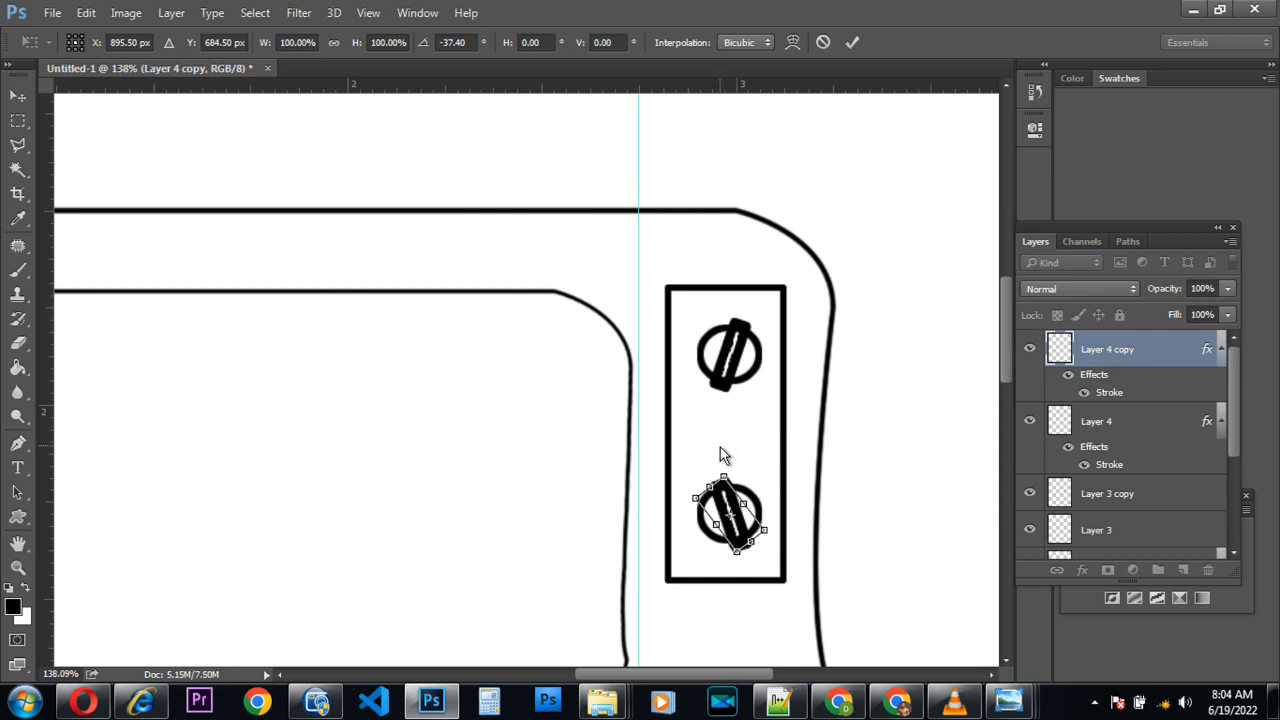
{"action": "key", "text": "Return"}
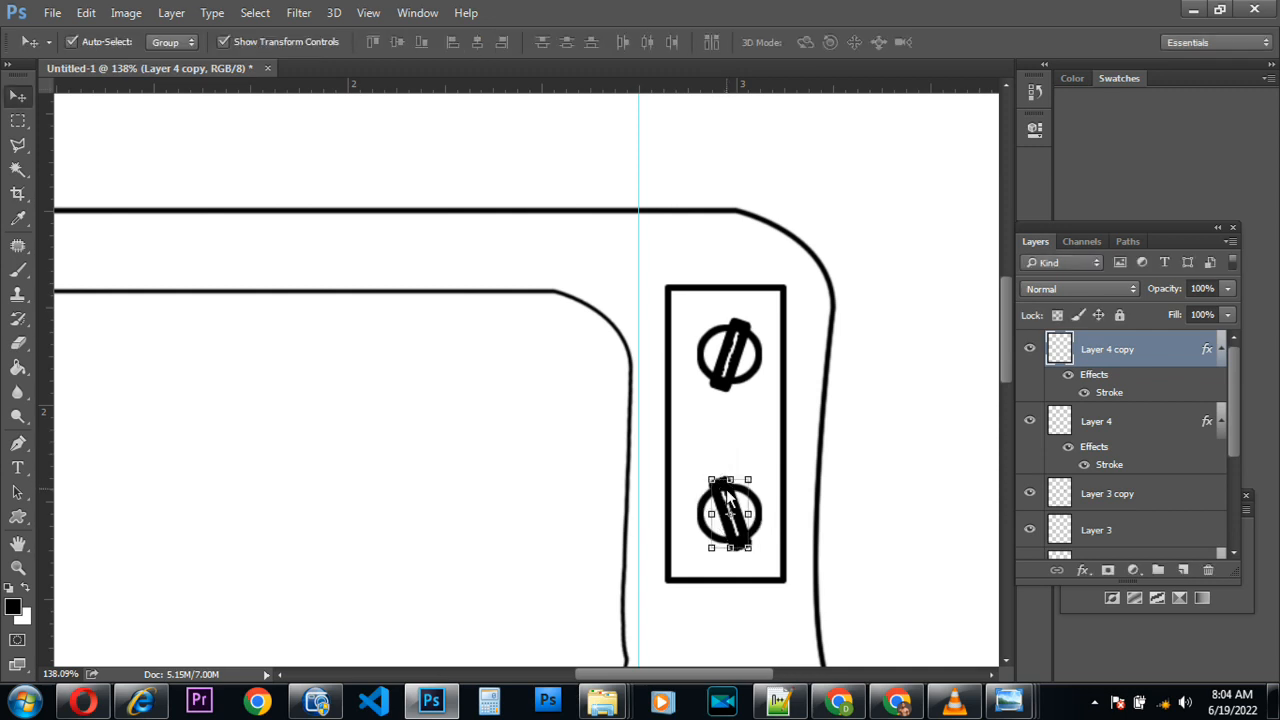
{"action": "key", "text": "Down"}
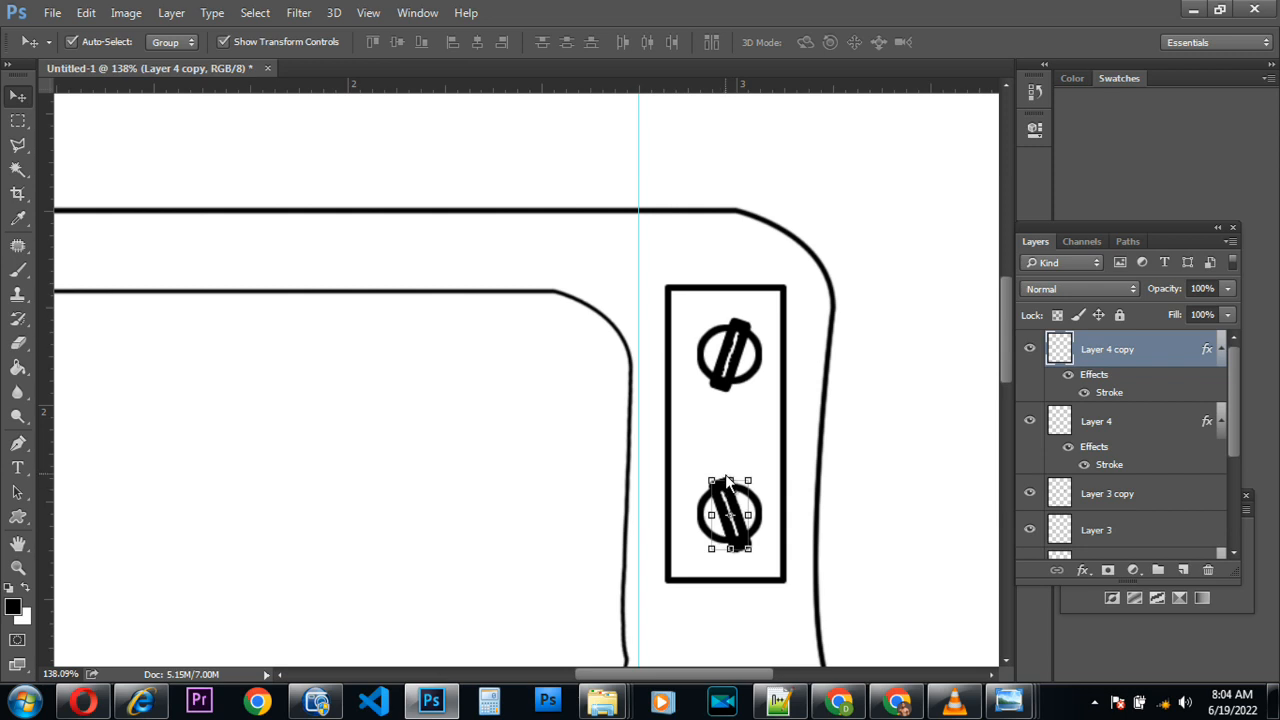
Make a thin horizontal marquee just below the knob rectangle, slightly wider than it, and fill it with a black Solid Color layer
{"action": "scroll", "coordinate": [683, 471], "scroll_direction": "down", "scroll_amount": 5}
{"action": "scroll", "coordinate": [548, 491], "scroll_direction": "down", "scroll_amount": 3}
{"action": "scroll", "coordinate": [594, 406], "scroll_direction": "up", "scroll_amount": 4}
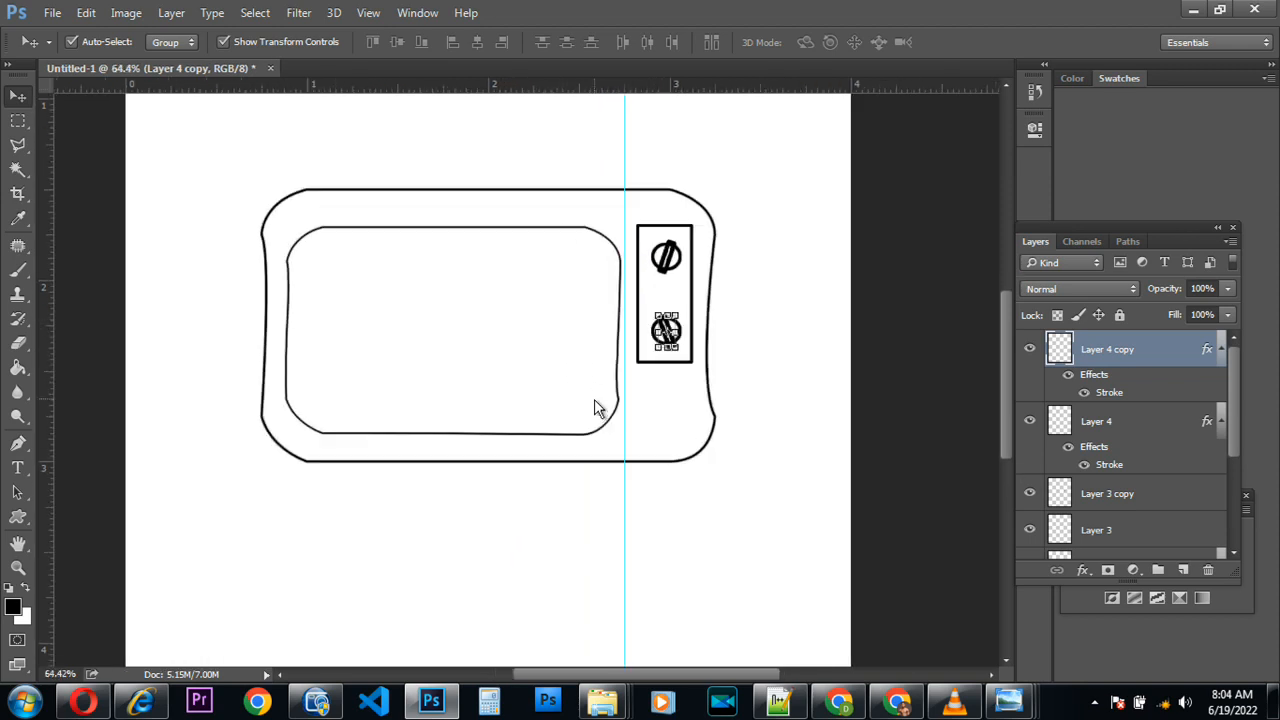
{"action": "scroll", "coordinate": [594, 408], "scroll_direction": "up", "scroll_amount": 4}
{"action": "scroll", "coordinate": [718, 394], "scroll_direction": "up", "scroll_amount": 1}
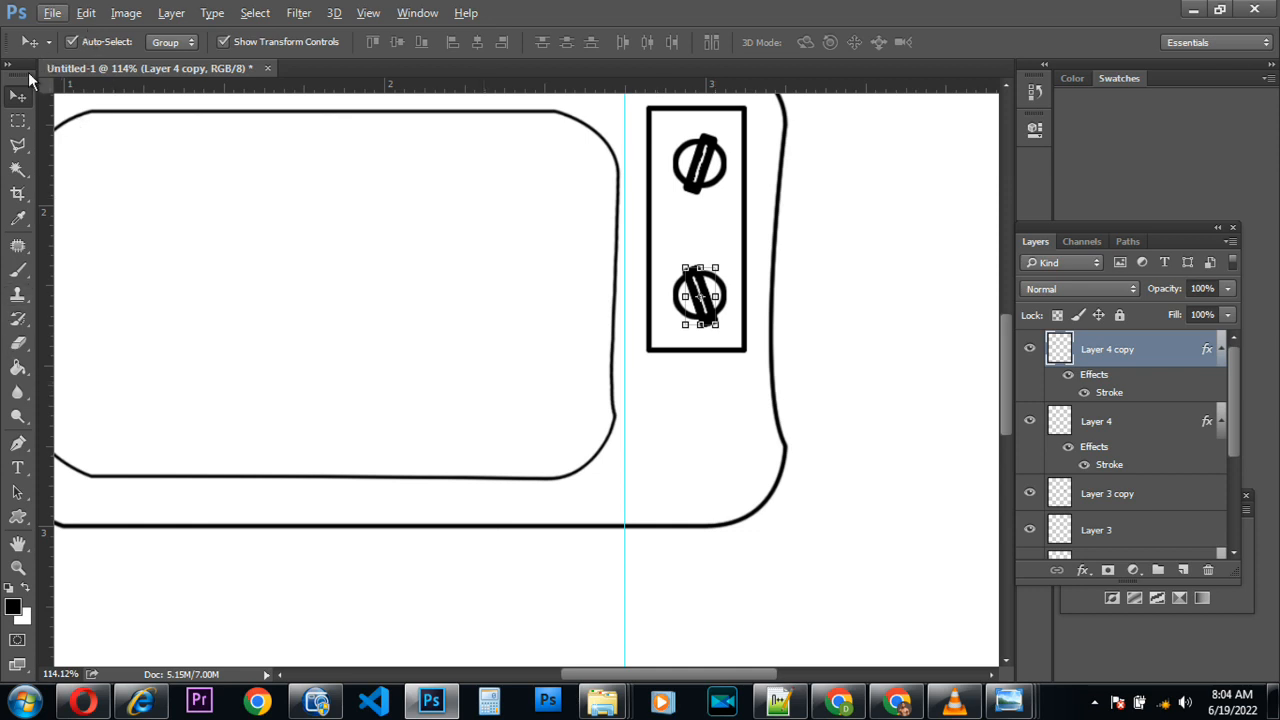
{"action": "left_click", "coordinate": [18, 121]}
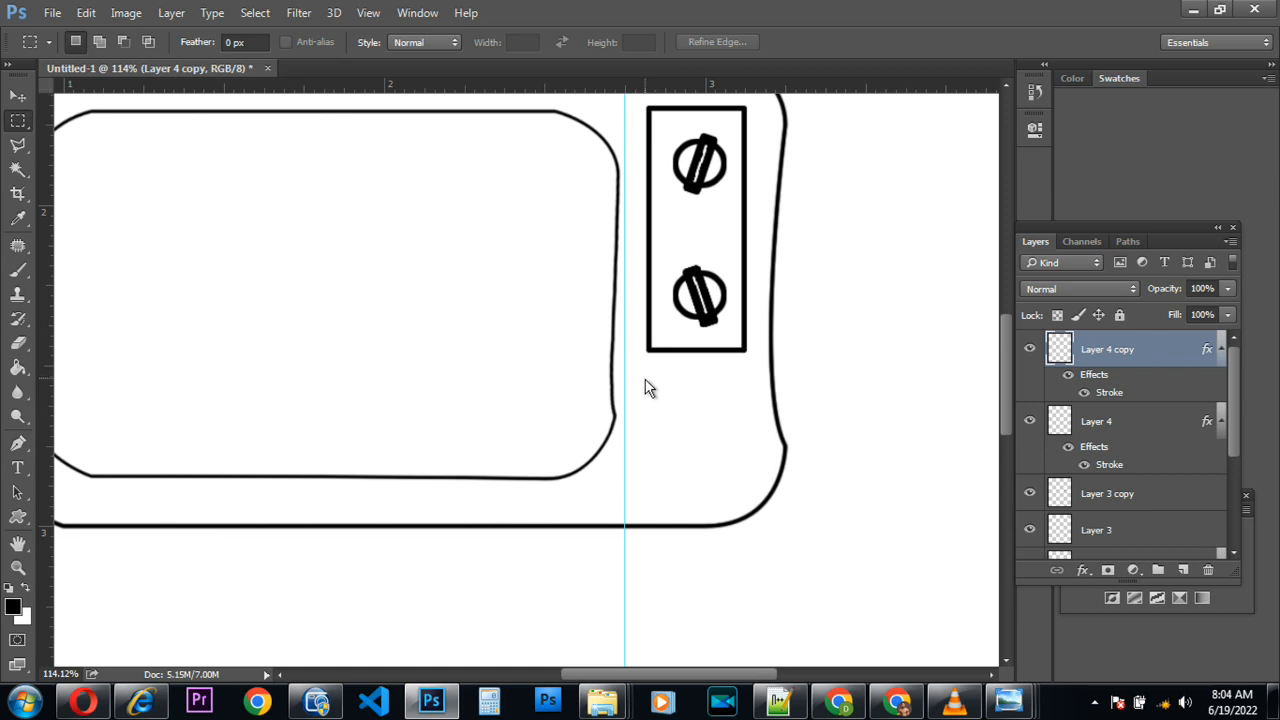
{"action": "left_click_drag", "start_coordinate": [645, 380], "coordinate": [753, 386]}
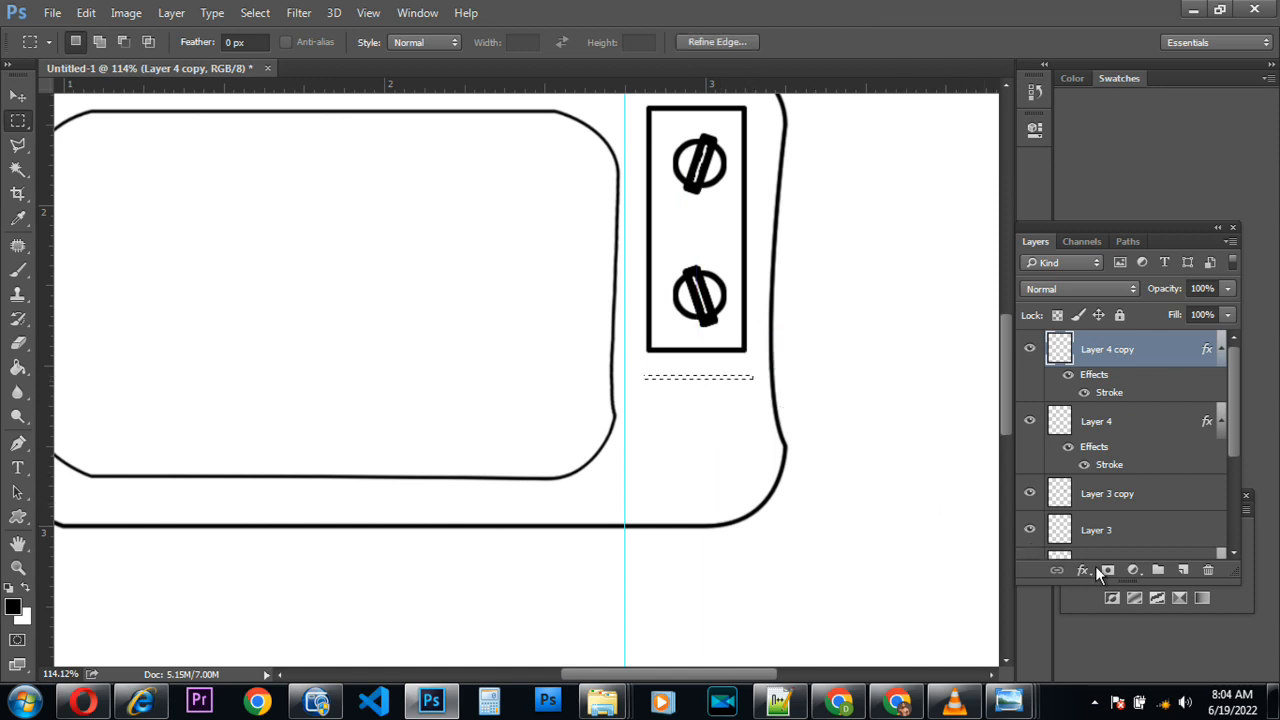
{"action": "left_click", "coordinate": [1133, 570]}
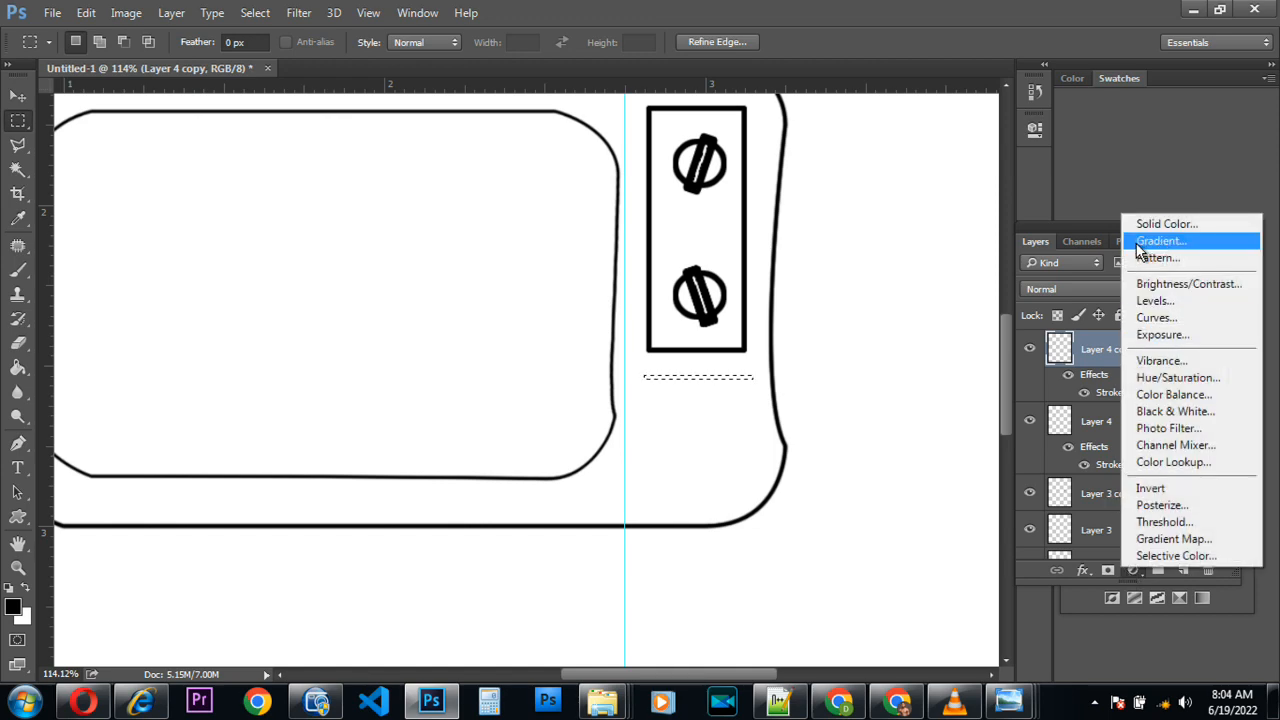
{"action": "left_click", "coordinate": [1183, 226]}
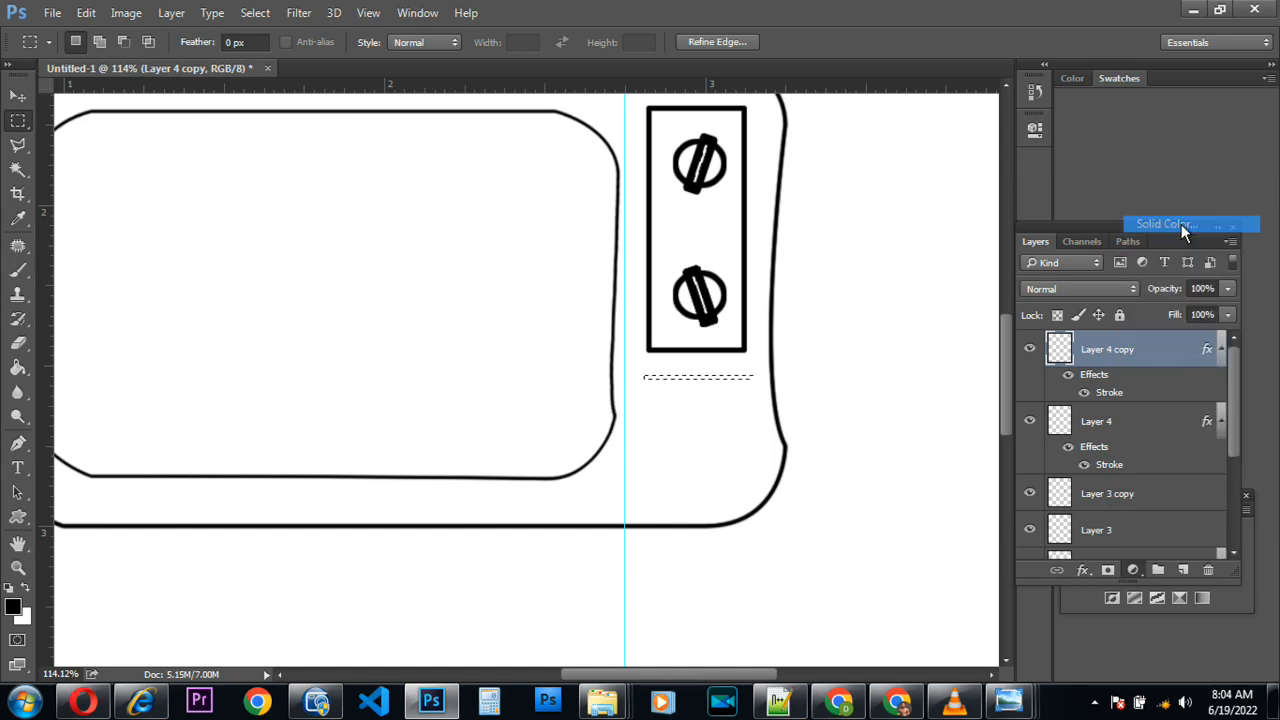
{"action": "left_click", "coordinate": [1198, 295]}
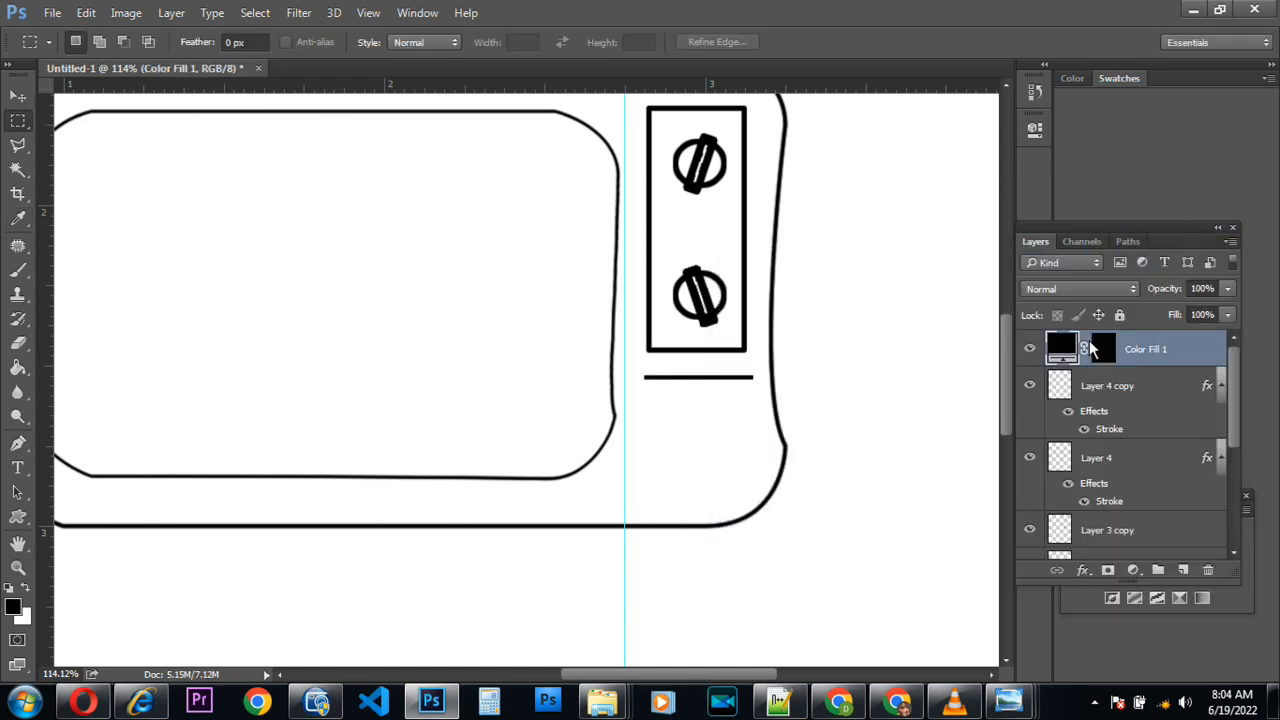
Duplicate the thin black line twice, placing the copies evenly spaced below it
{"action": "left_click", "coordinate": [19, 100]}
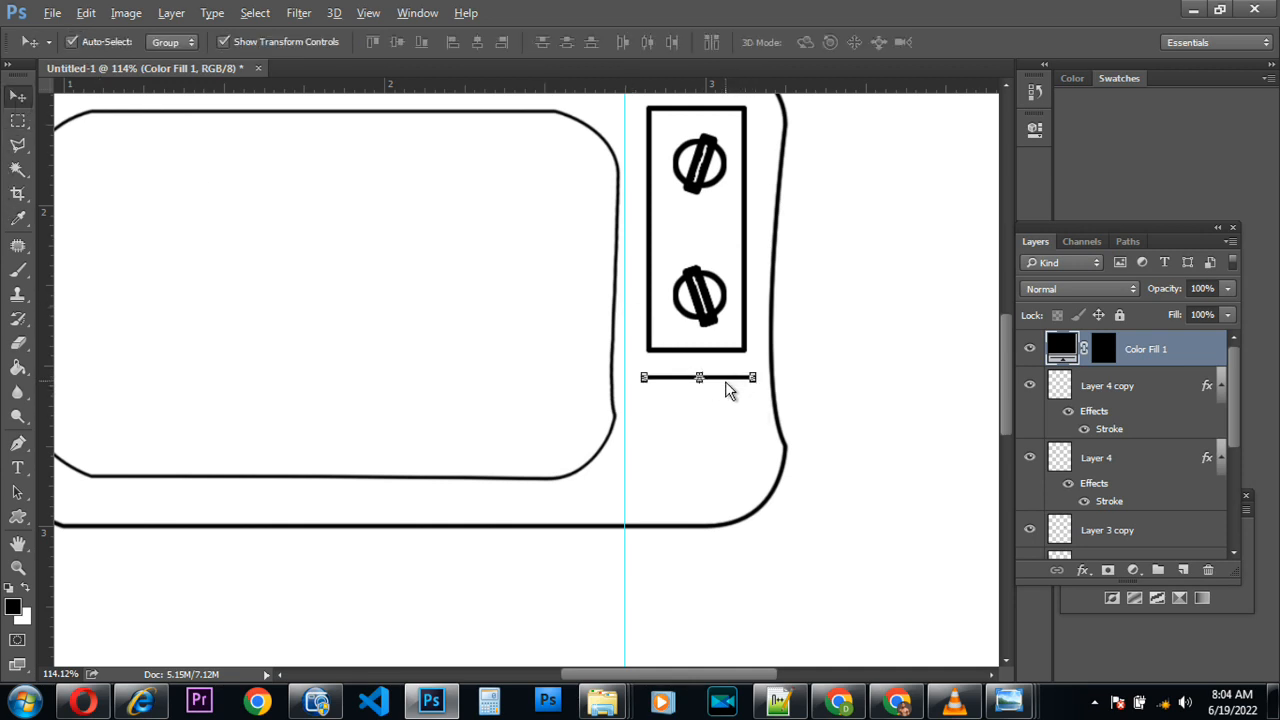
{"action": "mouse_move", "coordinate": [731, 380]}
{"action": "left_mouse_down"}
{"action": "mouse_move", "coordinate": [728, 413]}
{"action": "mouse_move", "coordinate": [728, 398]}
{"action": "left_mouse_up"}
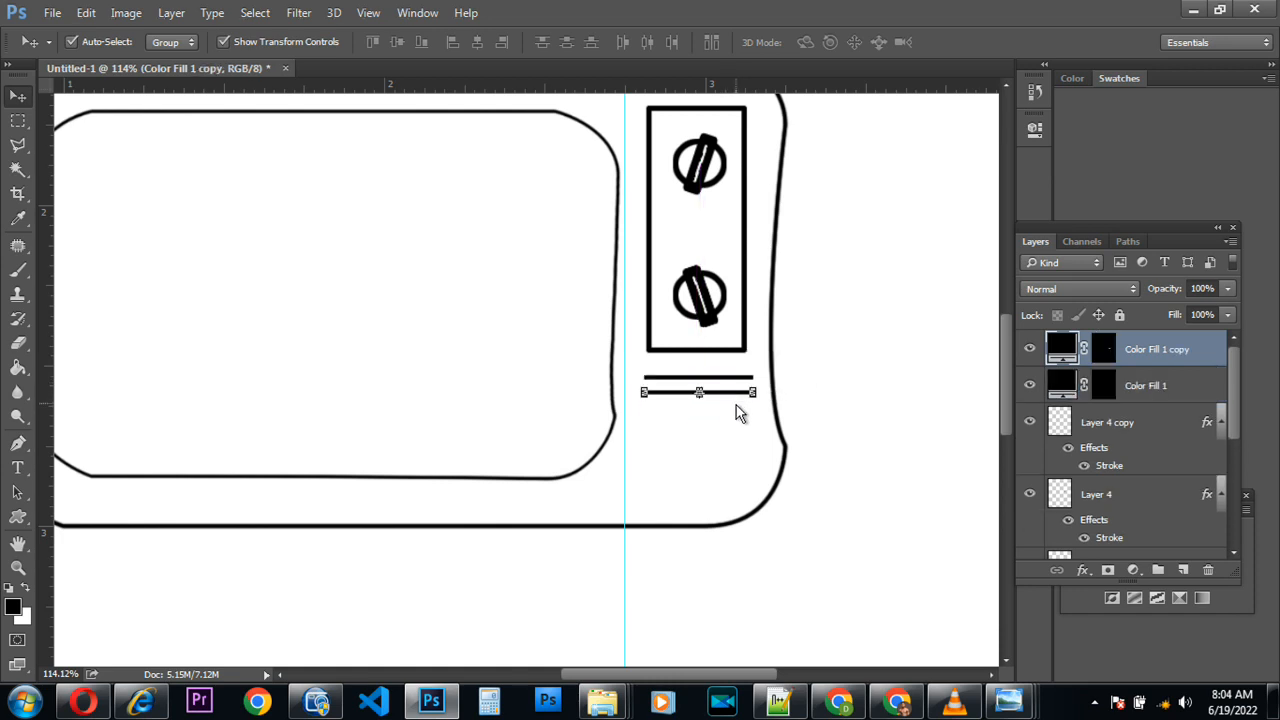
{"action": "mouse_move", "coordinate": [729, 391]}
{"action": "left_mouse_down"}
{"action": "mouse_move", "coordinate": [730, 427]}
{"action": "mouse_move", "coordinate": [728, 411]}
{"action": "left_mouse_up"}
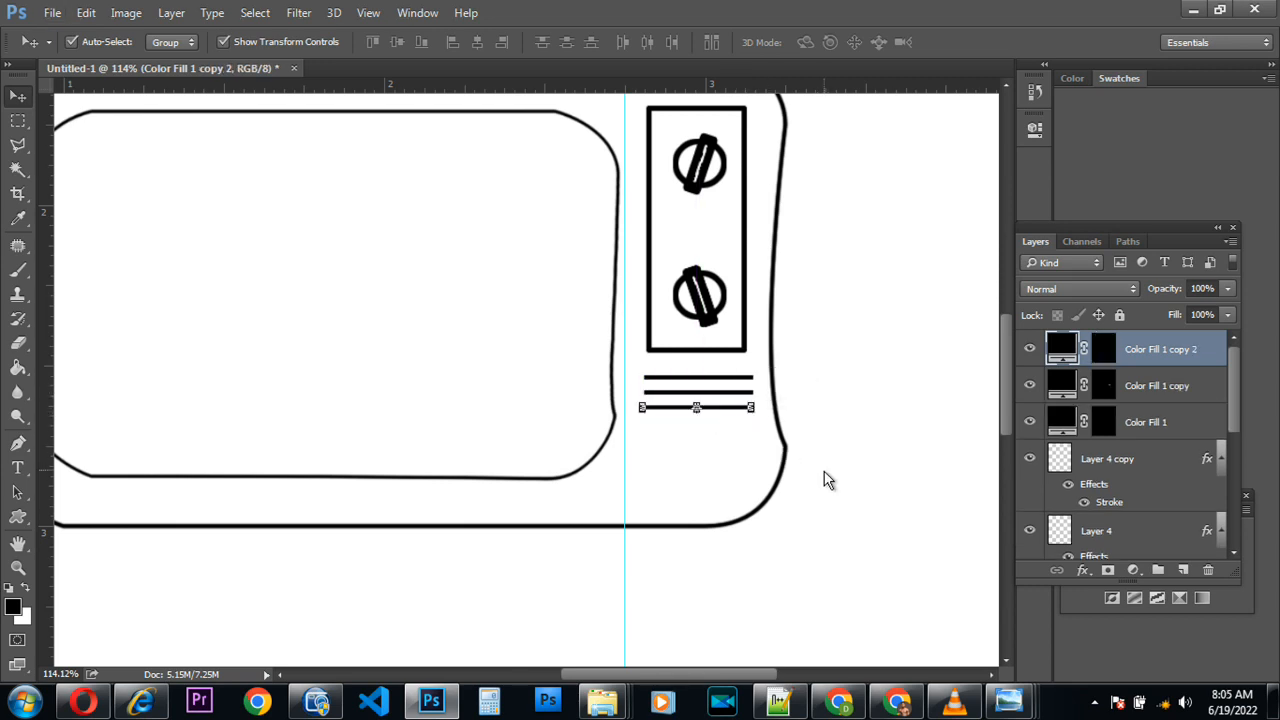
Duplicate the lowest speaker line once more, placing the copy evenly spaced below it and lining it up with the others
{"action": "key", "text": "Up"}
{"action": "key", "text": "Right"}
{"action": "left_click_drag", "start_coordinate": [734, 420], "coordinate": [738, 423]}
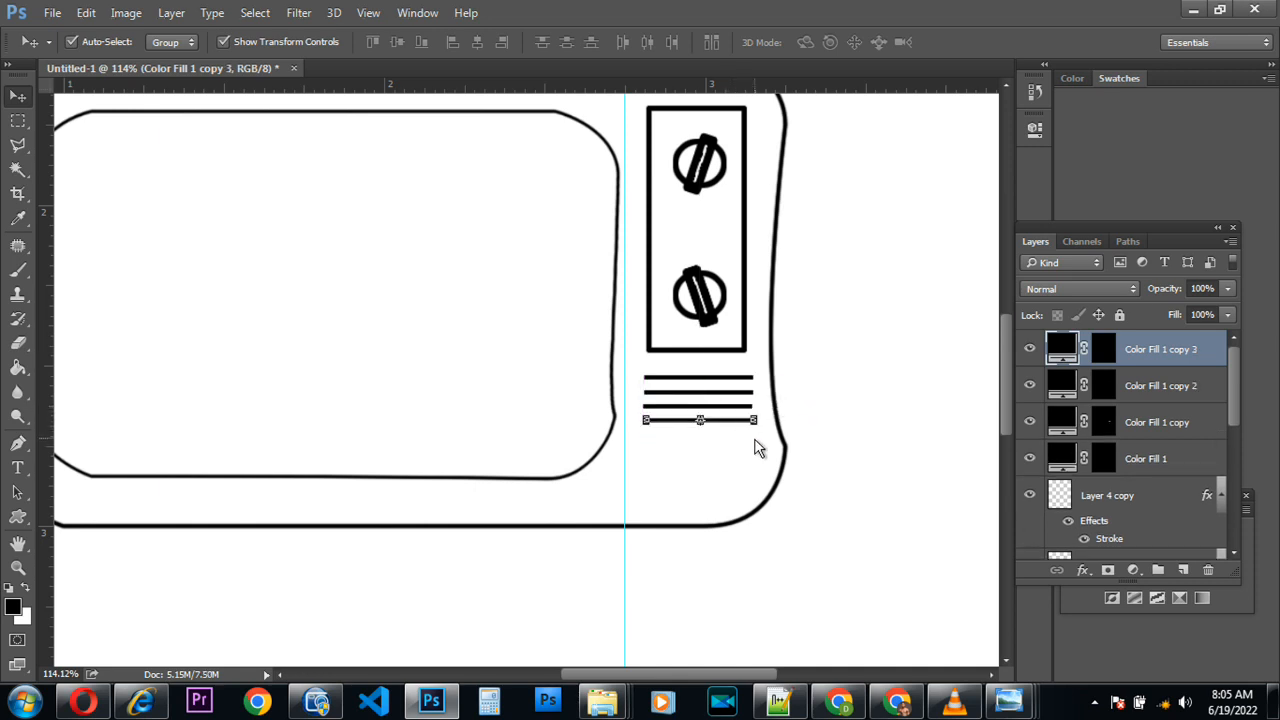
{"action": "key", "text": "Left"}
{"action": "key", "text": "Left"}
{"action": "key", "text": "Right"}
Try to shift all four speaker lines downward together
{"action": "left_click", "coordinate": [1169, 462], "text": "shift"}
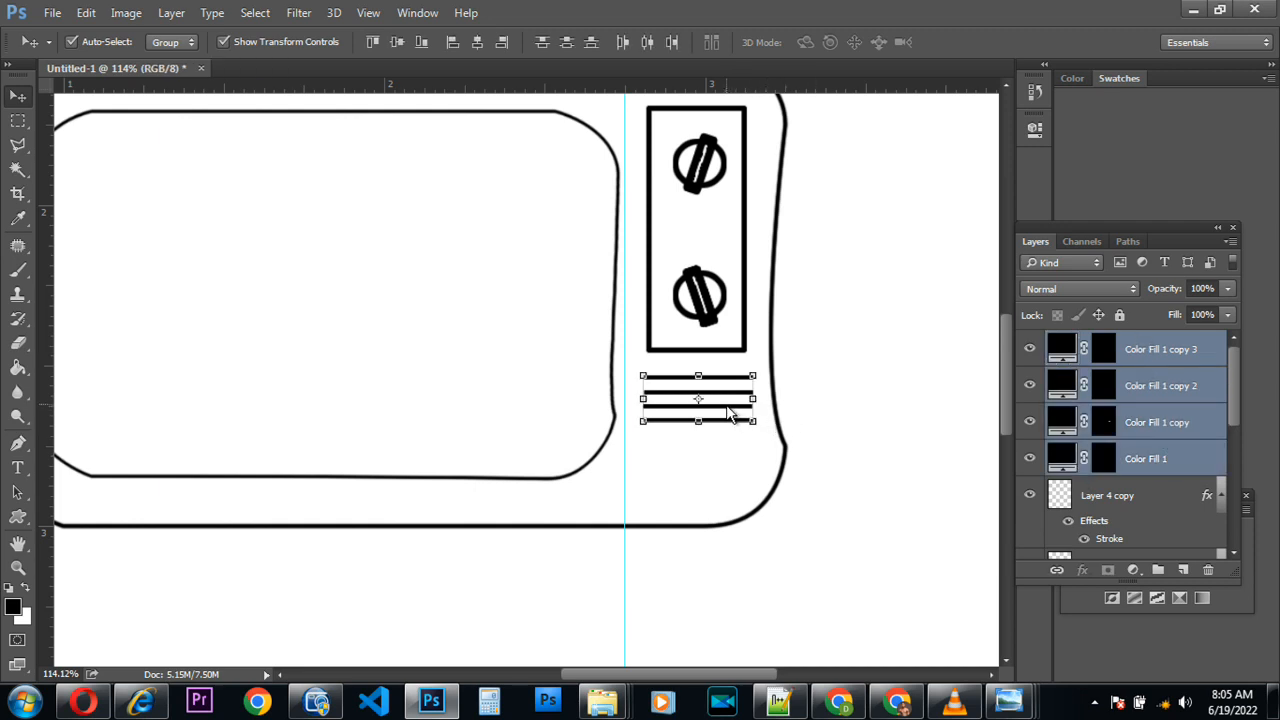
{"action": "scroll", "coordinate": [731, 416], "scroll_direction": "up", "scroll_amount": 1}
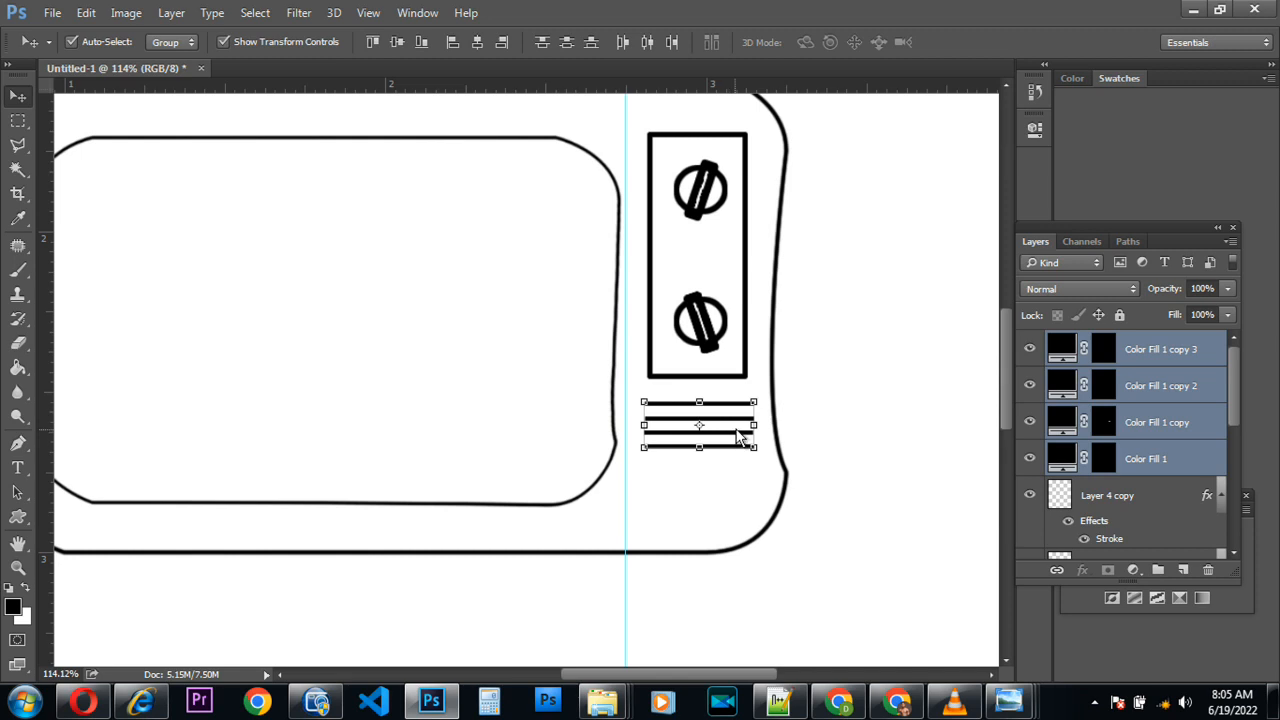
{"action": "left_click", "coordinate": [737, 433]}
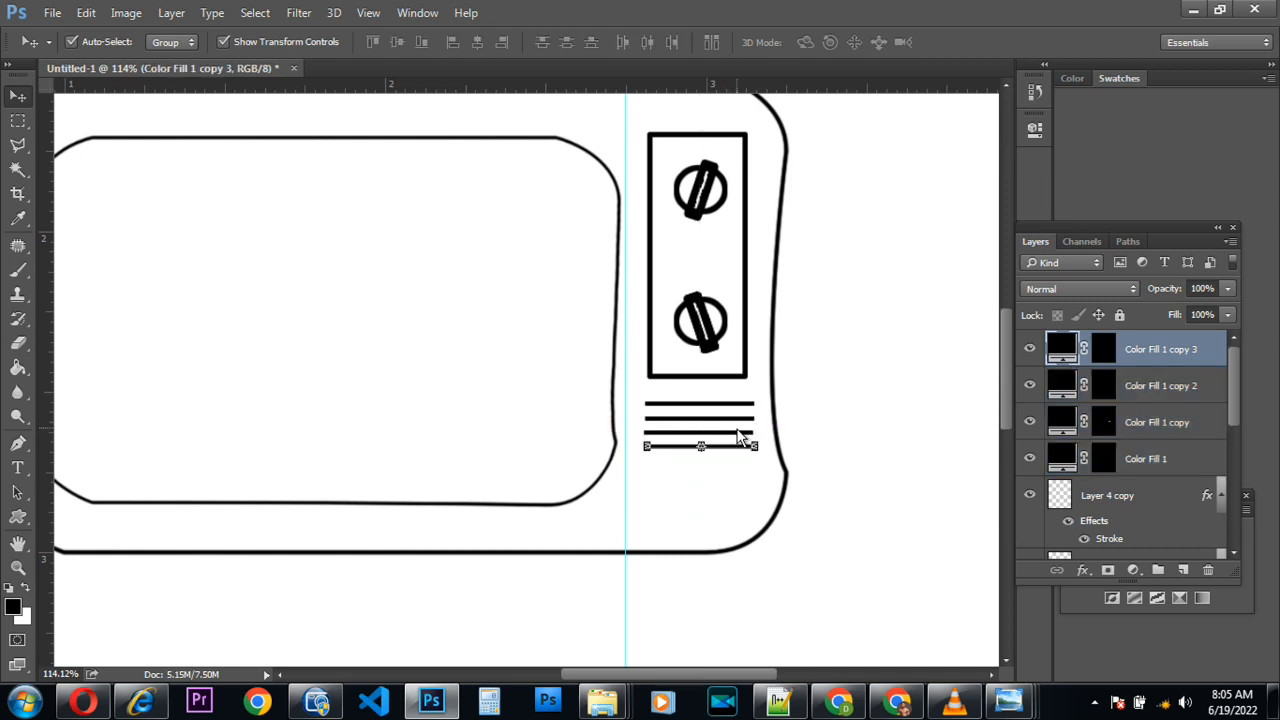
{"action": "scroll", "coordinate": [727, 350], "scroll_direction": "up", "scroll_amount": 4}
{"action": "scroll", "coordinate": [729, 340], "scroll_direction": "down", "scroll_amount": 4}
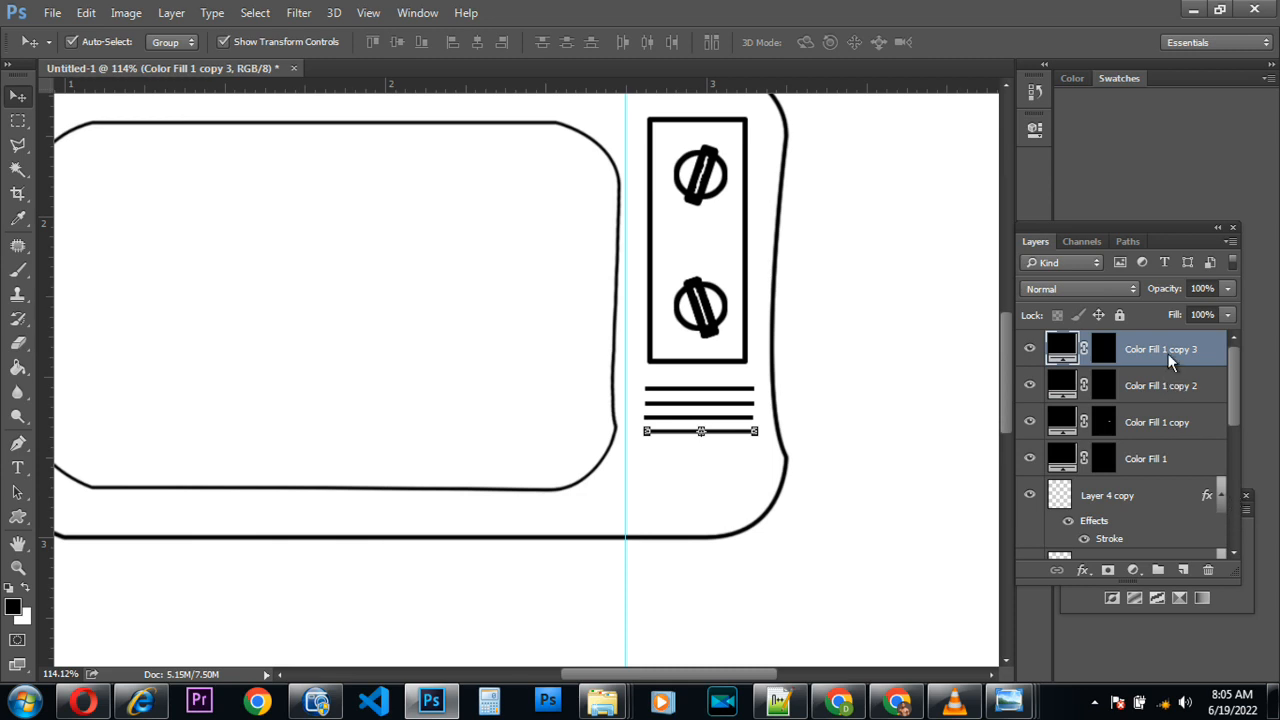
{"action": "left_click", "coordinate": [1170, 459], "text": "shift"}
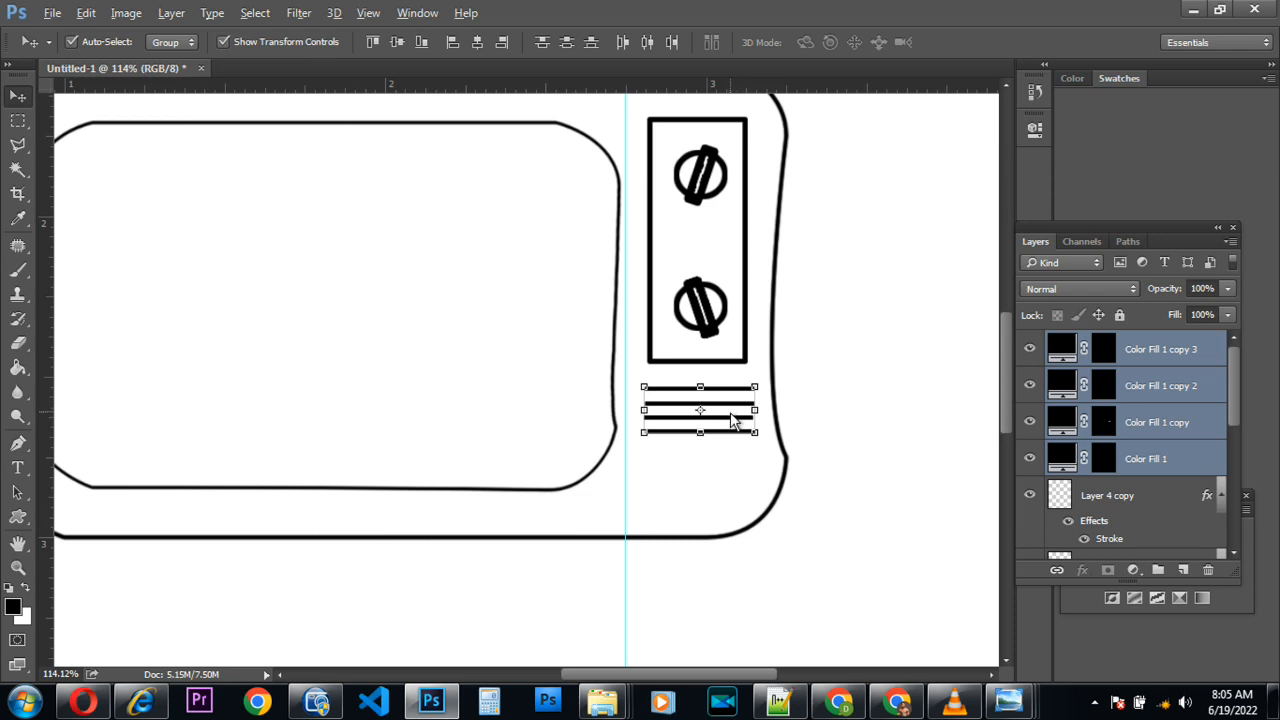
{"action": "left_click_drag", "start_coordinate": [731, 413], "coordinate": [733, 446]}
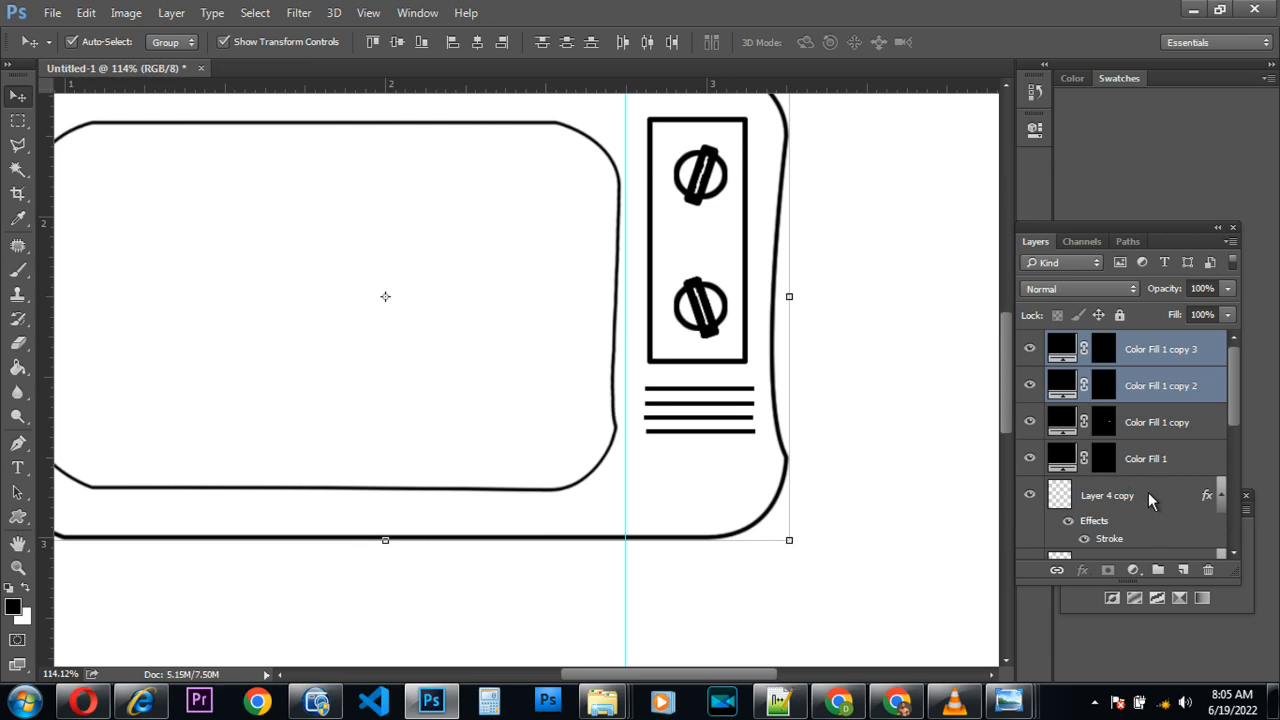
{"action": "left_click", "coordinate": [1144, 462]}
{"action": "left_click", "coordinate": [1146, 354]}
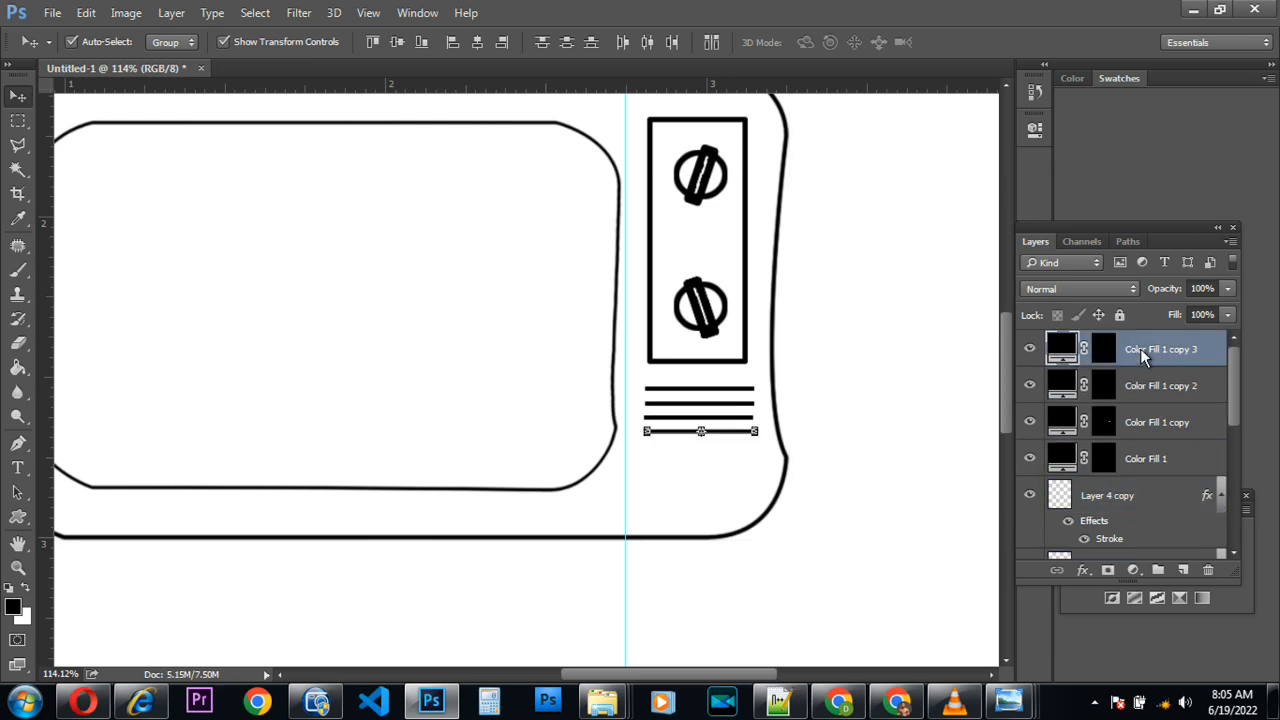
{"action": "left_click", "coordinate": [1150, 462], "text": "shift"}
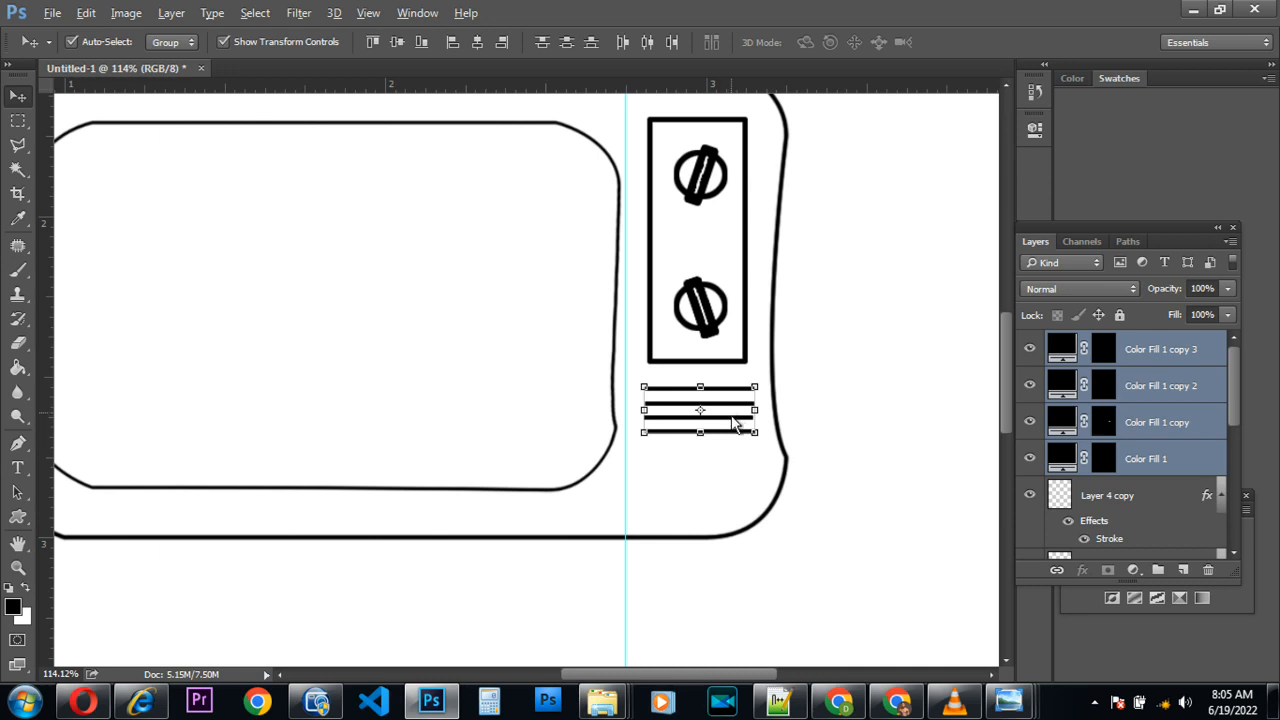
{"action": "left_click_drag", "start_coordinate": [731, 416], "coordinate": [734, 432]}
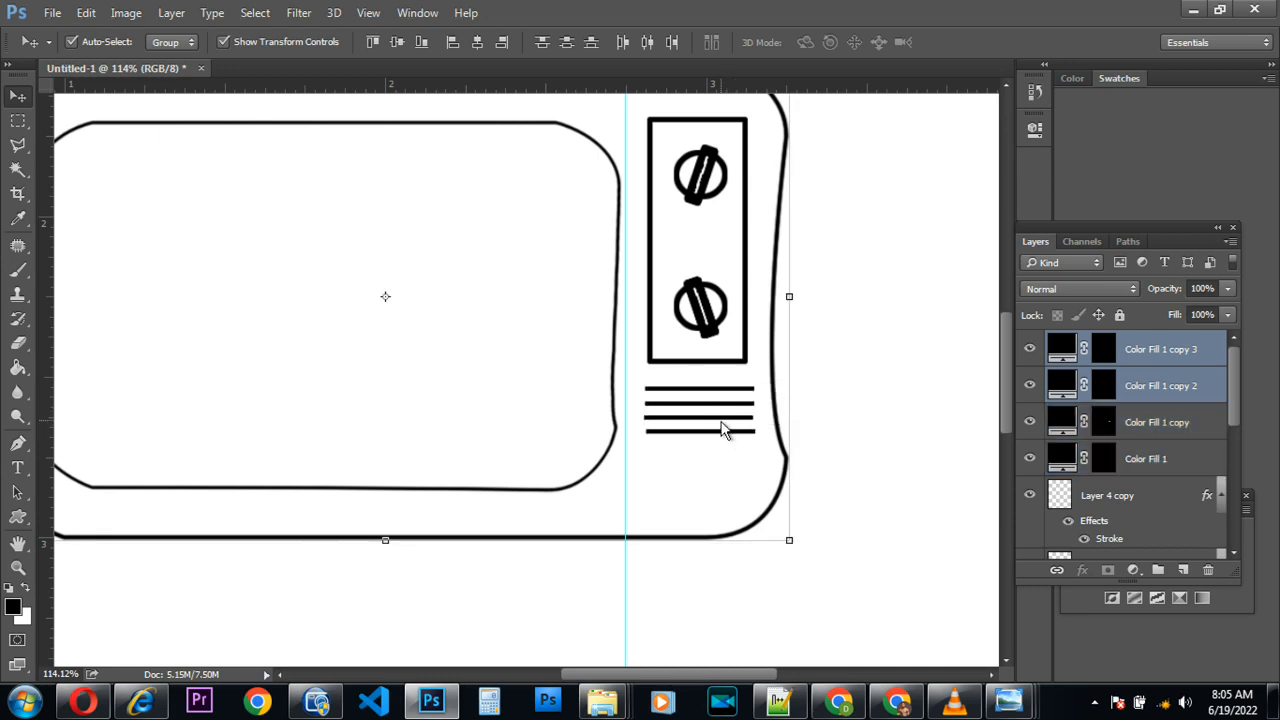
{"action": "left_click", "coordinate": [726, 426]}
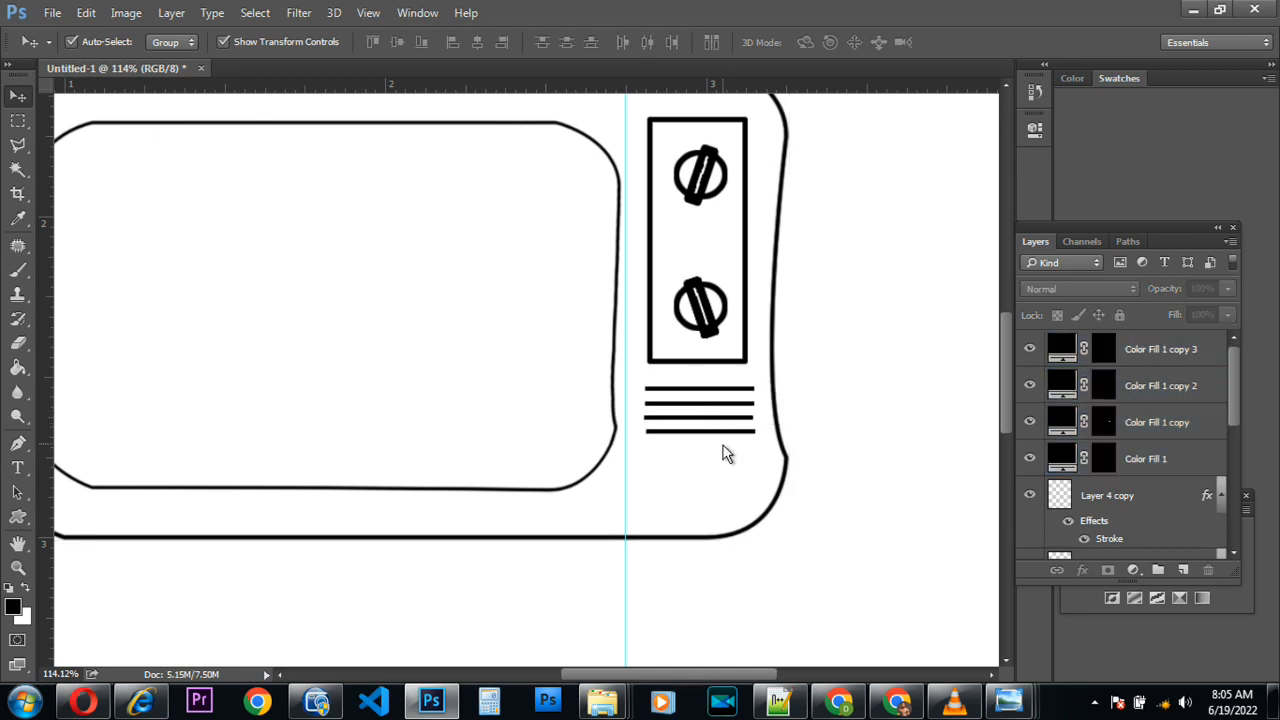
Align the fourth speaker line with the others, duplicate all four lines and place the copies directly below the set
{"action": "left_click", "coordinate": [727, 437]}
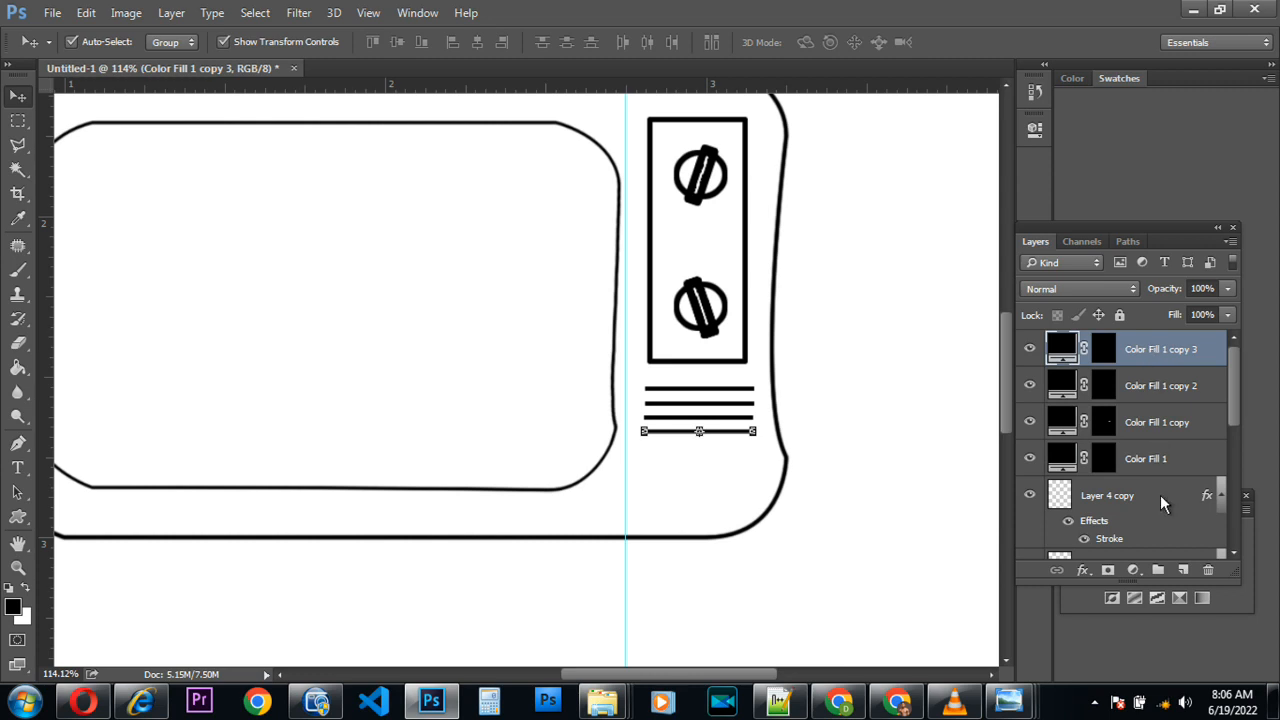
{"action": "left_click", "coordinate": [1157, 461], "text": "shift"}
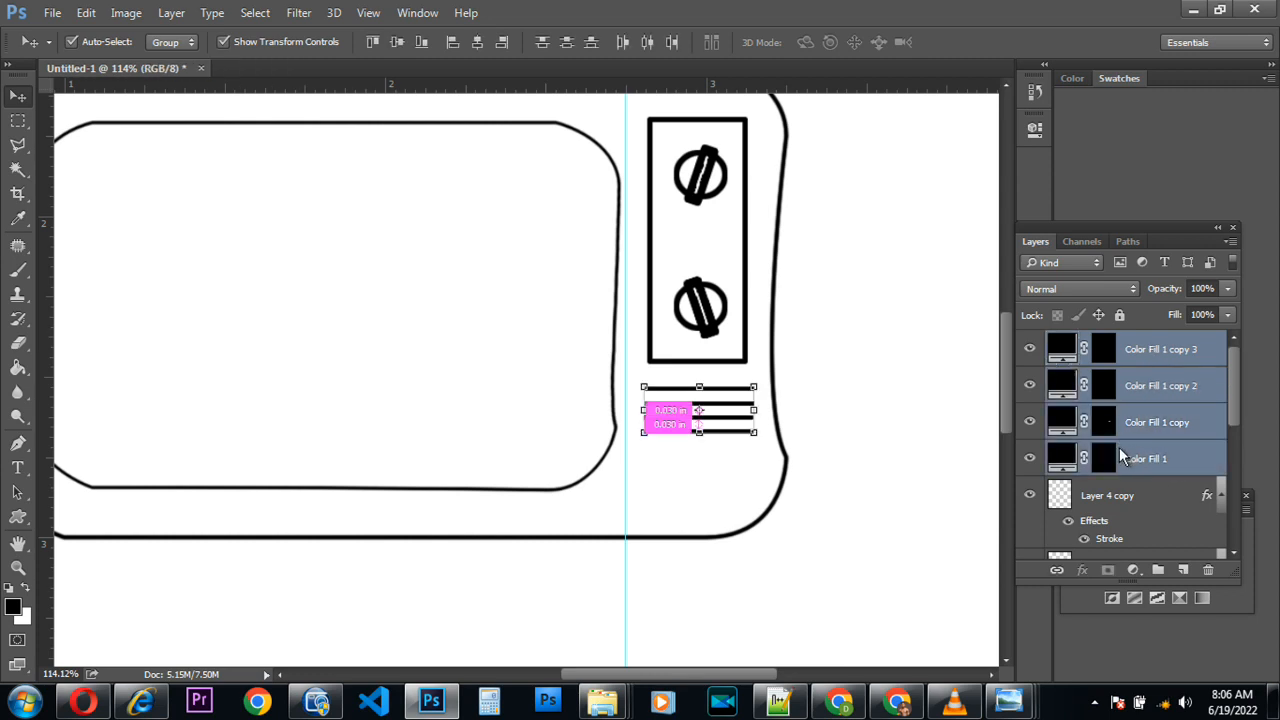
{"action": "key", "text": "ctrl+j"}
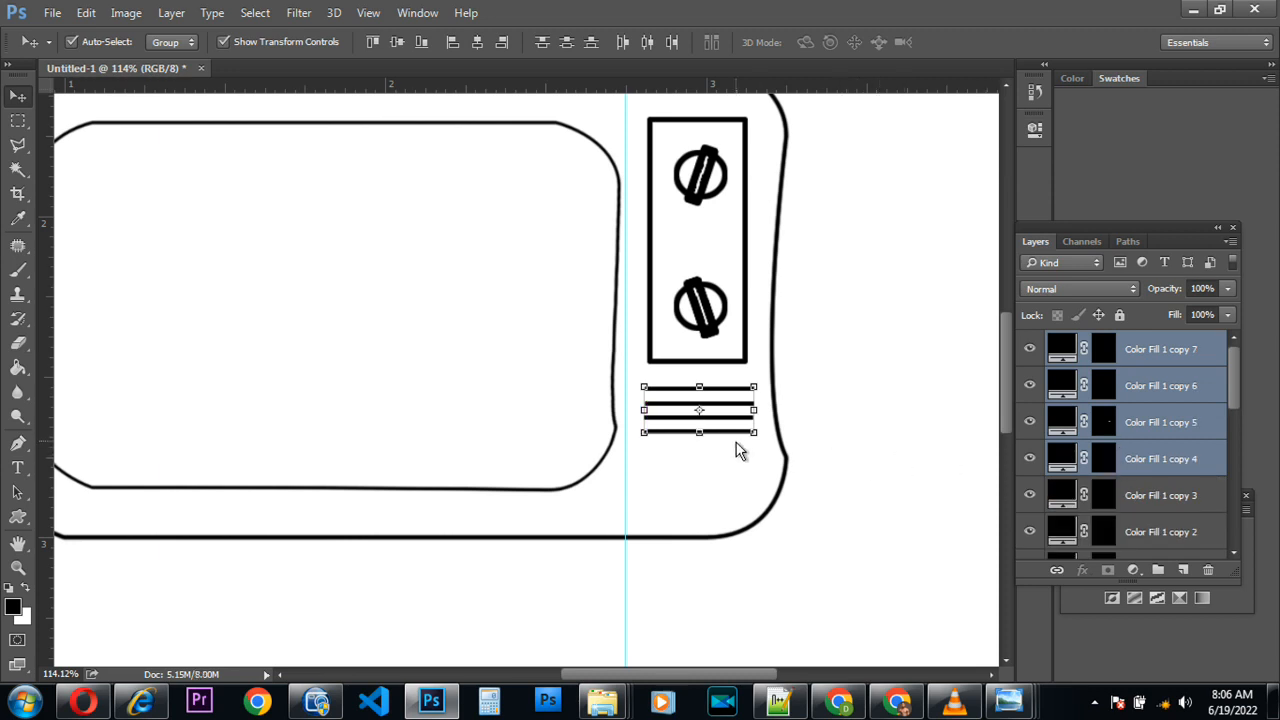
{"action": "left_click_drag", "start_coordinate": [728, 408], "coordinate": [727, 464]}
{"action": "scroll", "coordinate": [668, 405], "scroll_direction": "down", "scroll_amount": 3}
{"action": "key", "text": "alt"}
{"action": "key", "text": "Right"}
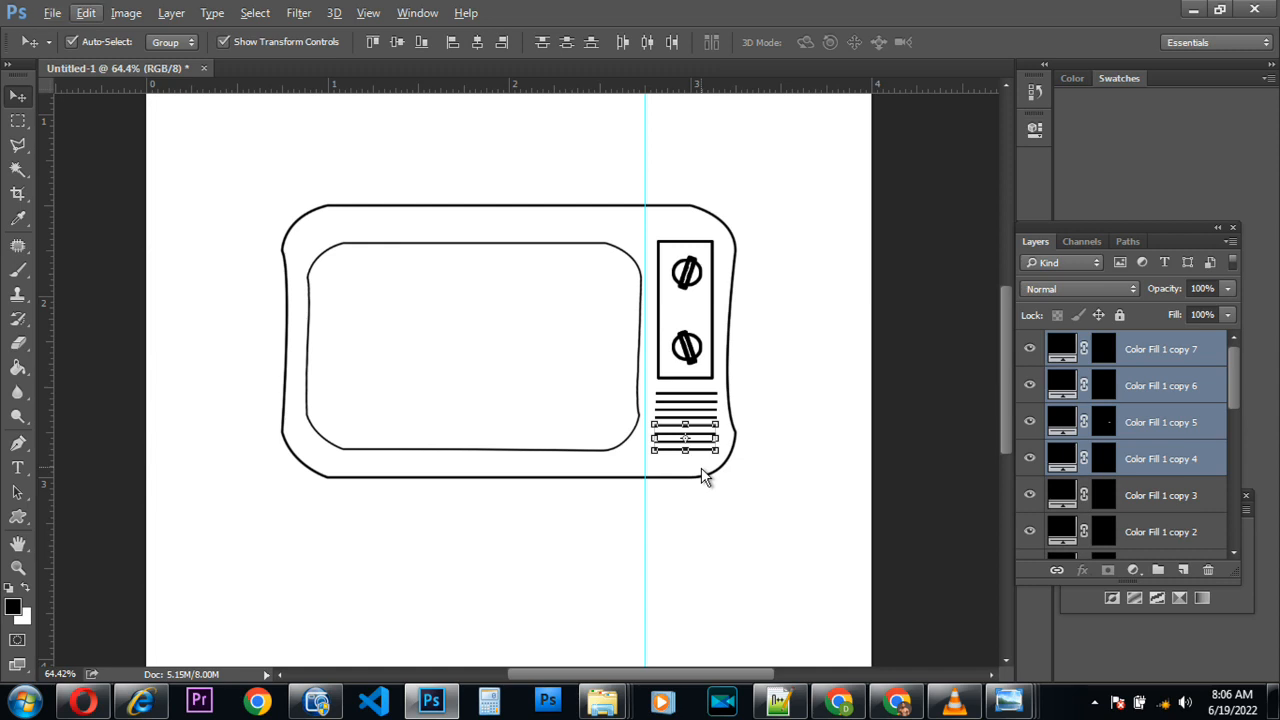
{"action": "scroll", "coordinate": [390, 440], "scroll_direction": "down", "scroll_amount": 4}
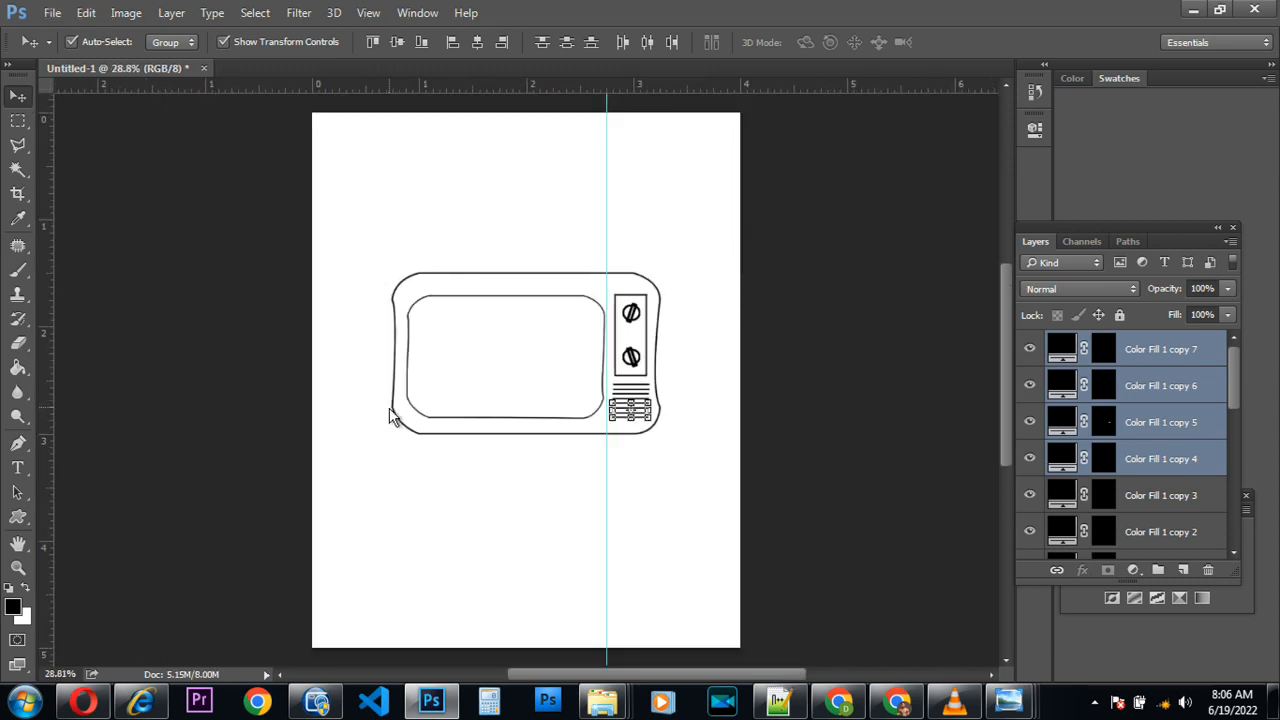
{"action": "left_click", "coordinate": [462, 355]}
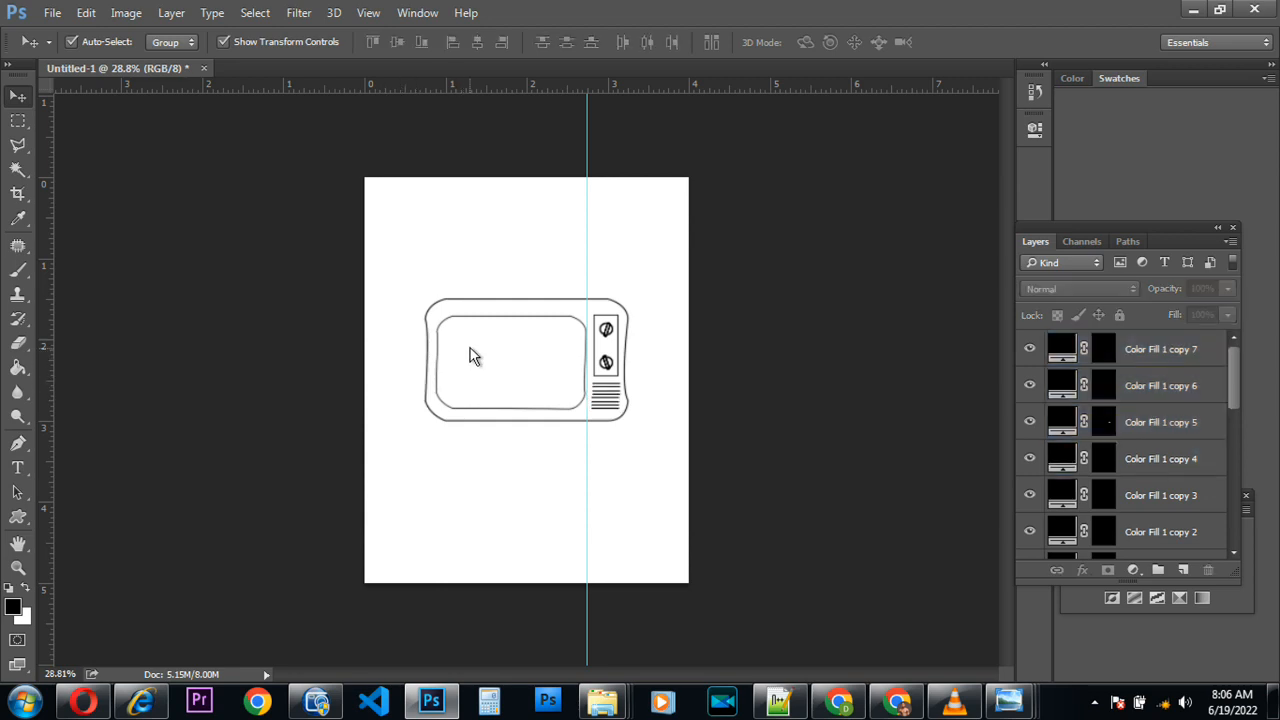
Show the grid and draw a small arch path with the Pen tool, about 0.3 in wide, on the TV's top edge near its middle
{"action": "scroll", "coordinate": [470, 346], "scroll_direction": "up", "scroll_amount": 4}
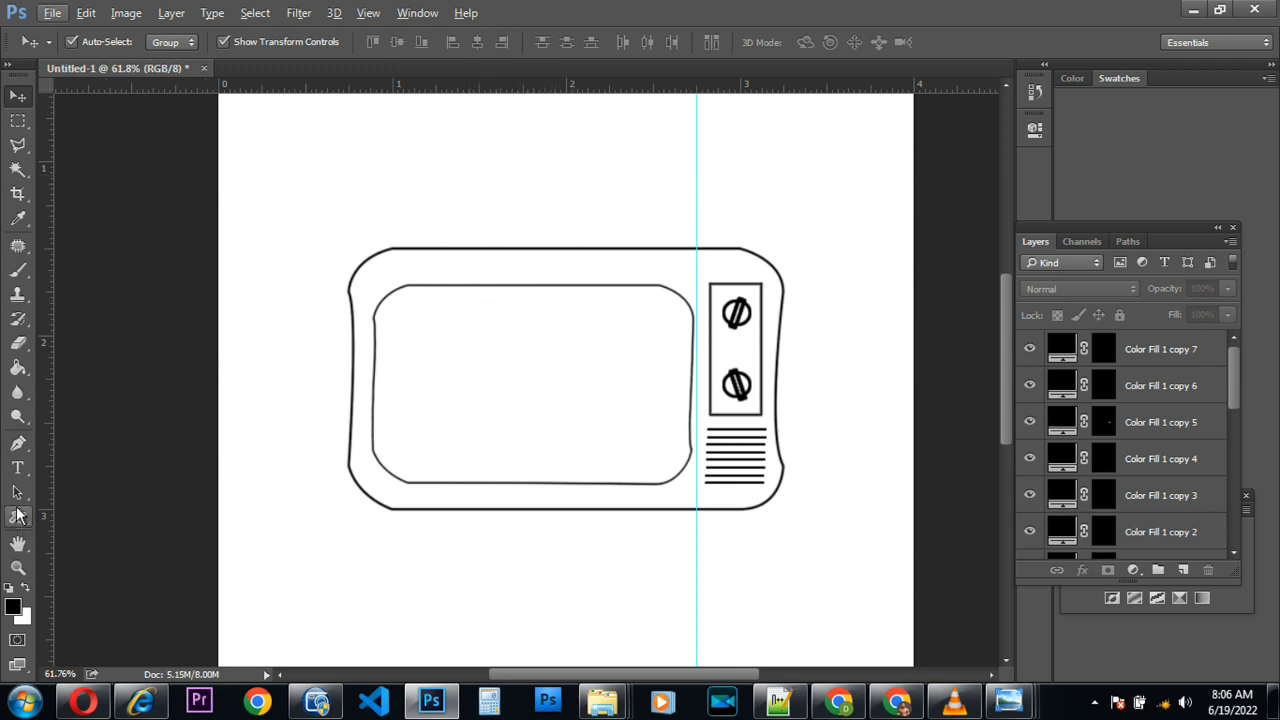
{"action": "left_click", "coordinate": [20, 450]}
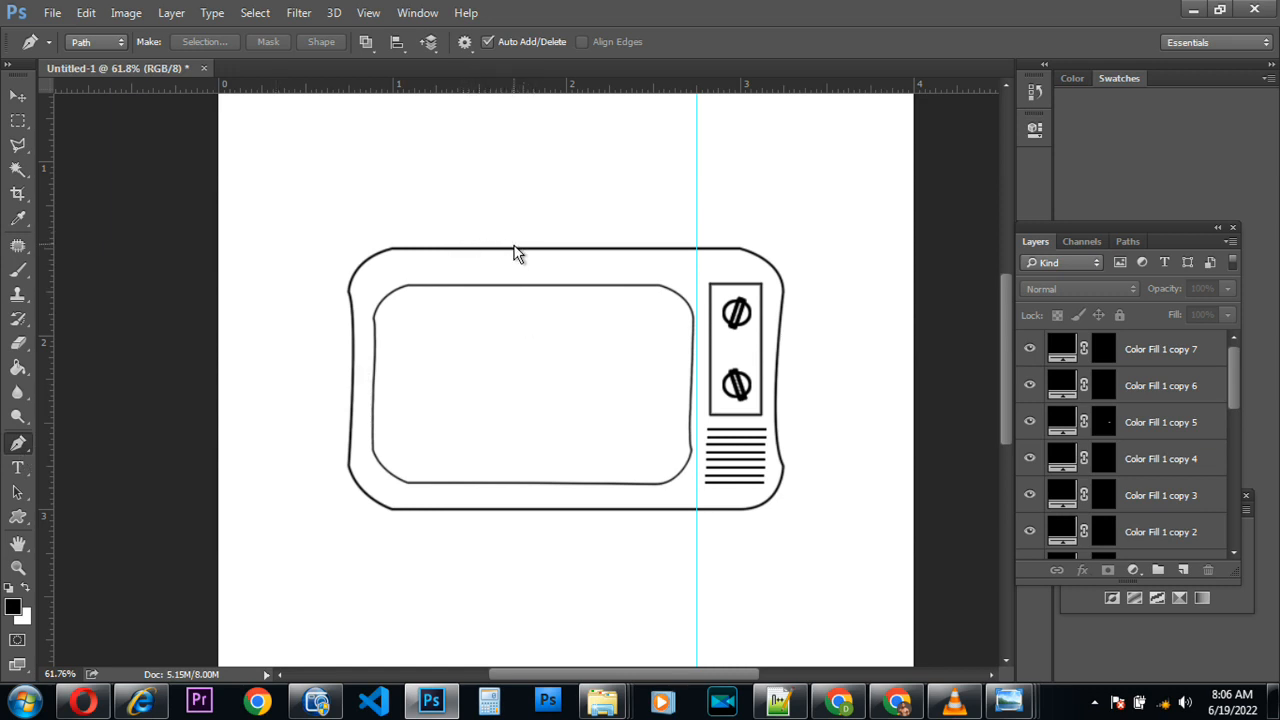
{"action": "scroll", "coordinate": [515, 253], "scroll_direction": "up", "scroll_amount": 3}
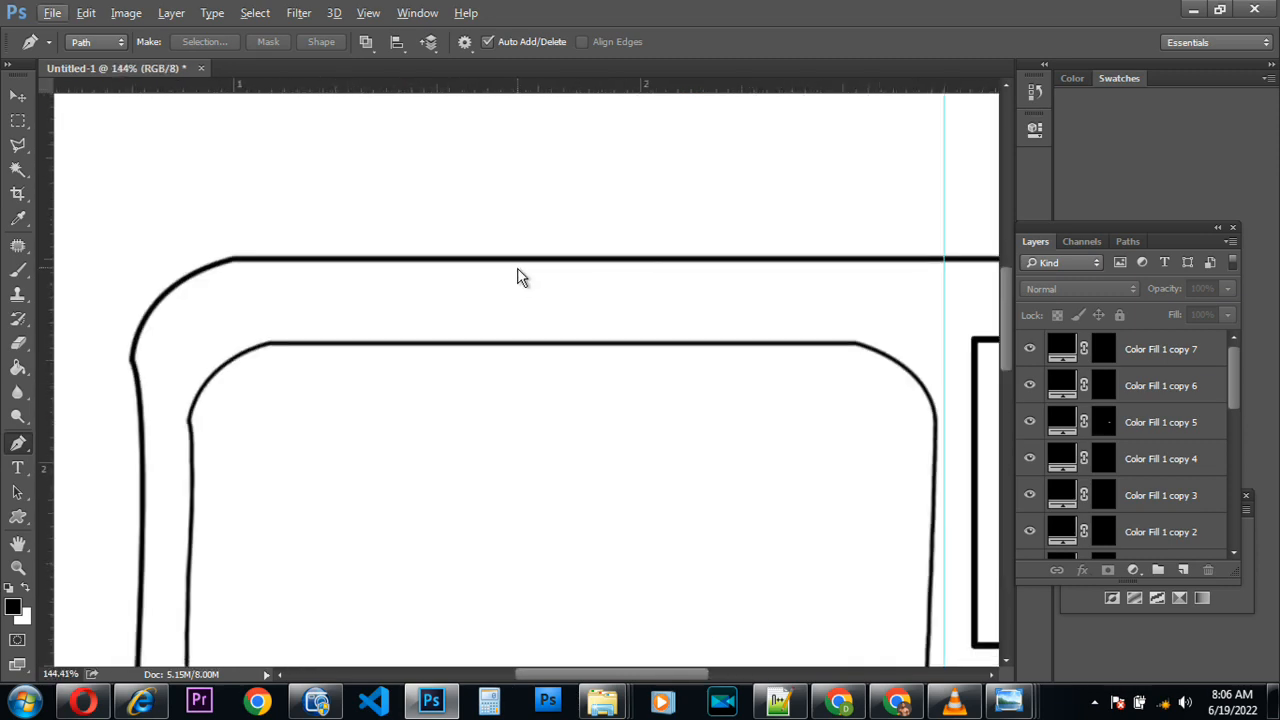
{"action": "key", "text": "ctrl+apostrophe"}
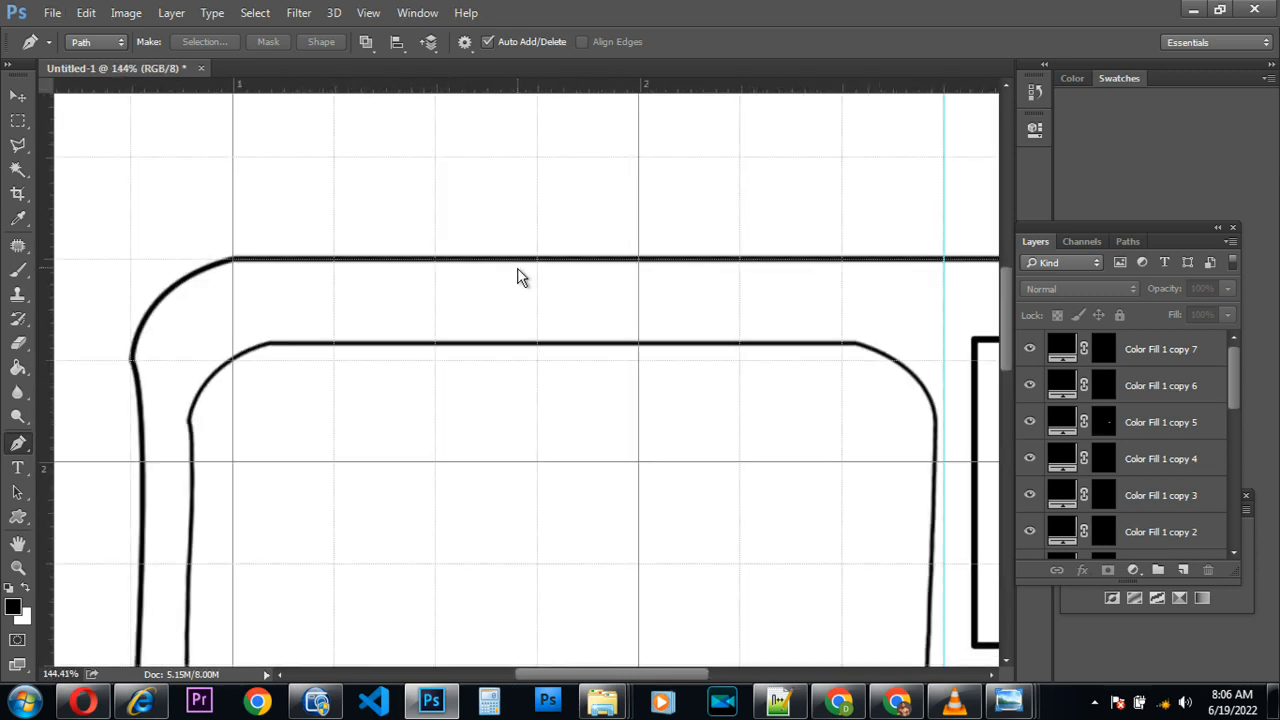
{"action": "scroll", "coordinate": [583, 263], "scroll_direction": "down", "scroll_amount": 2}
{"action": "scroll", "coordinate": [607, 265], "scroll_direction": "up", "scroll_amount": 1}
{"action": "left_click", "coordinate": [587, 264]}
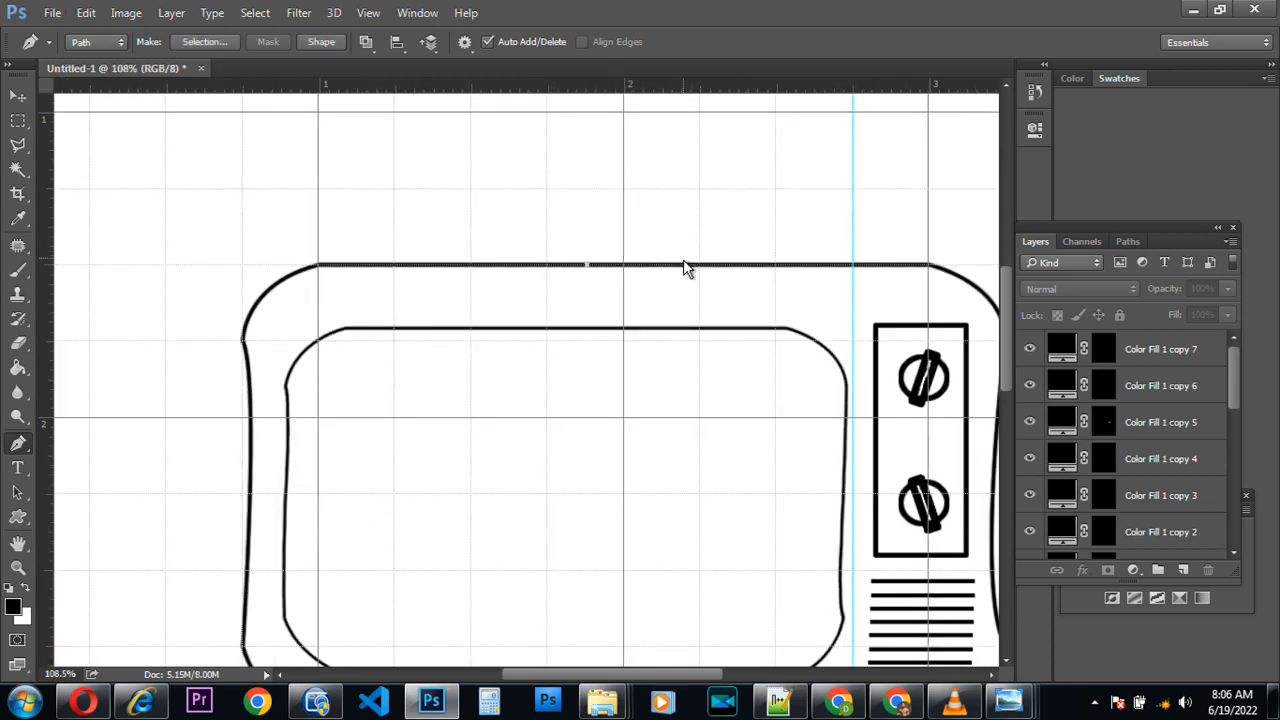
{"action": "left_click_drag", "start_coordinate": [676, 266], "coordinate": [726, 342]}
{"action": "left_click", "coordinate": [676, 266], "text": "alt"}
Add a new layer above the speaker lines and stroke the arch path on it with the Brush
{"action": "left_click", "coordinate": [1150, 340]}
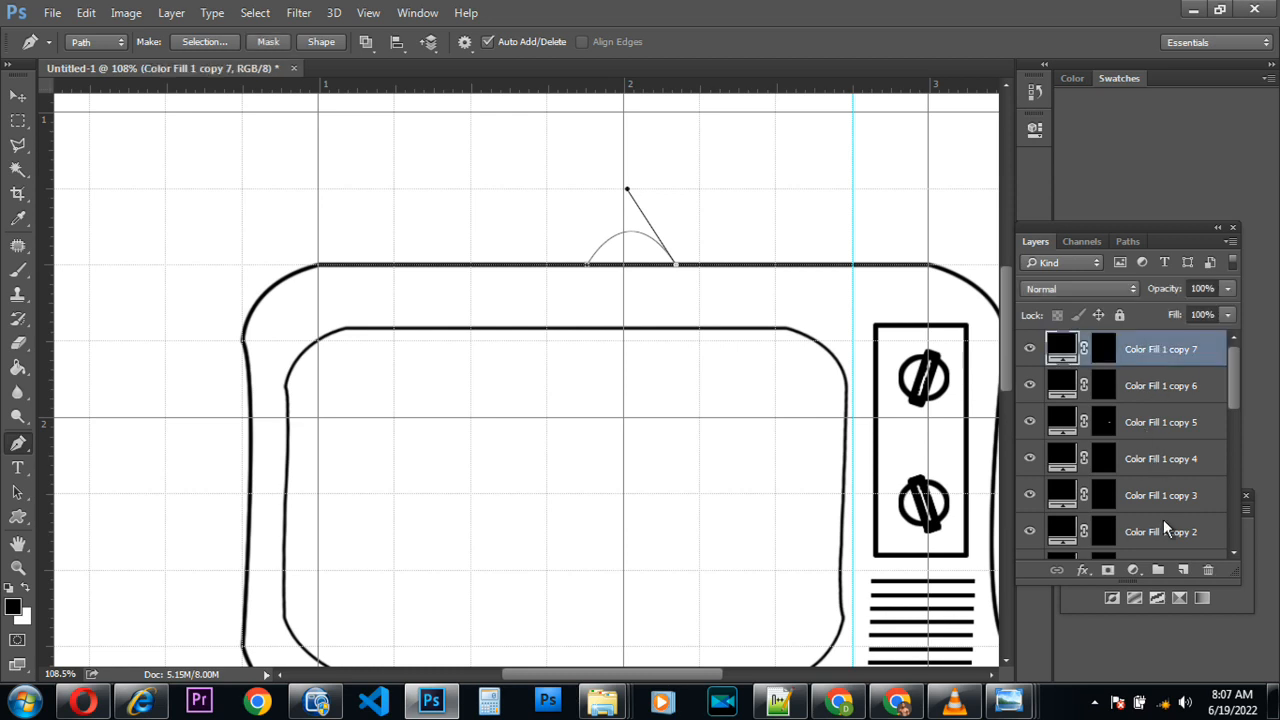
{"action": "left_click", "coordinate": [1181, 570]}
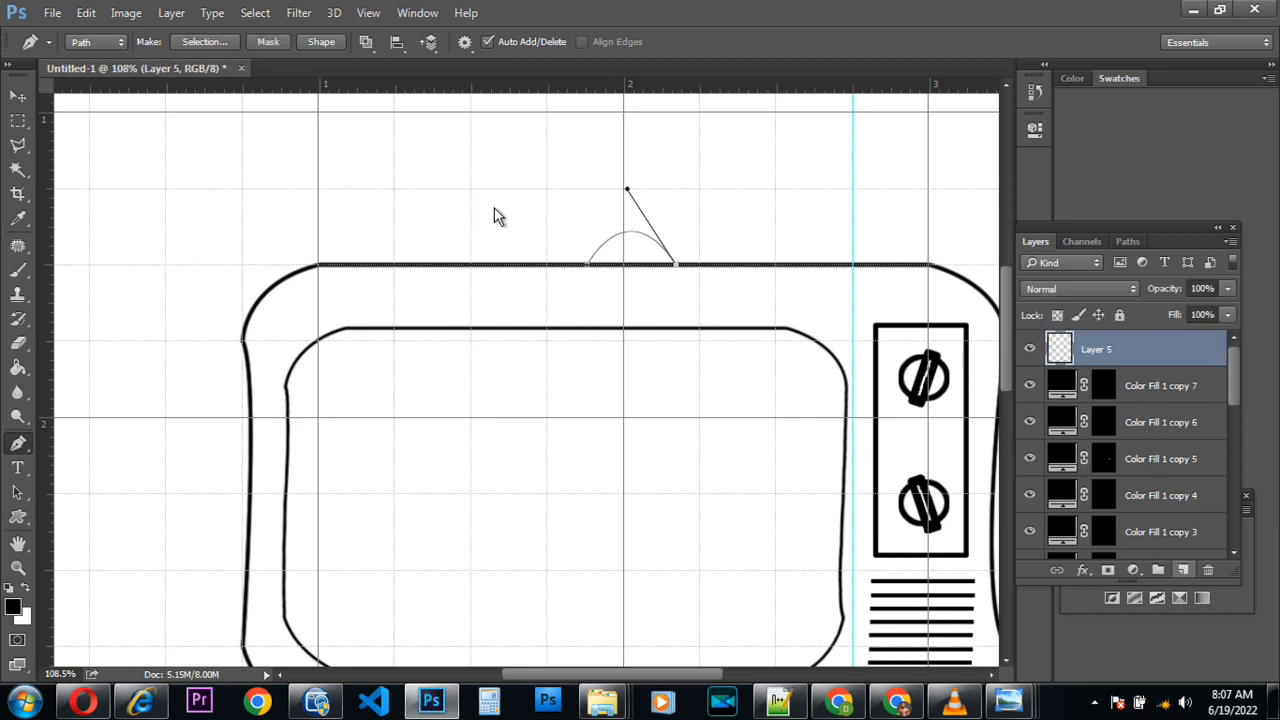
{"action": "right_click", "coordinate": [624, 243]}
{"action": "left_click", "coordinate": [680, 360]}
{"action": "left_click", "coordinate": [760, 238]}
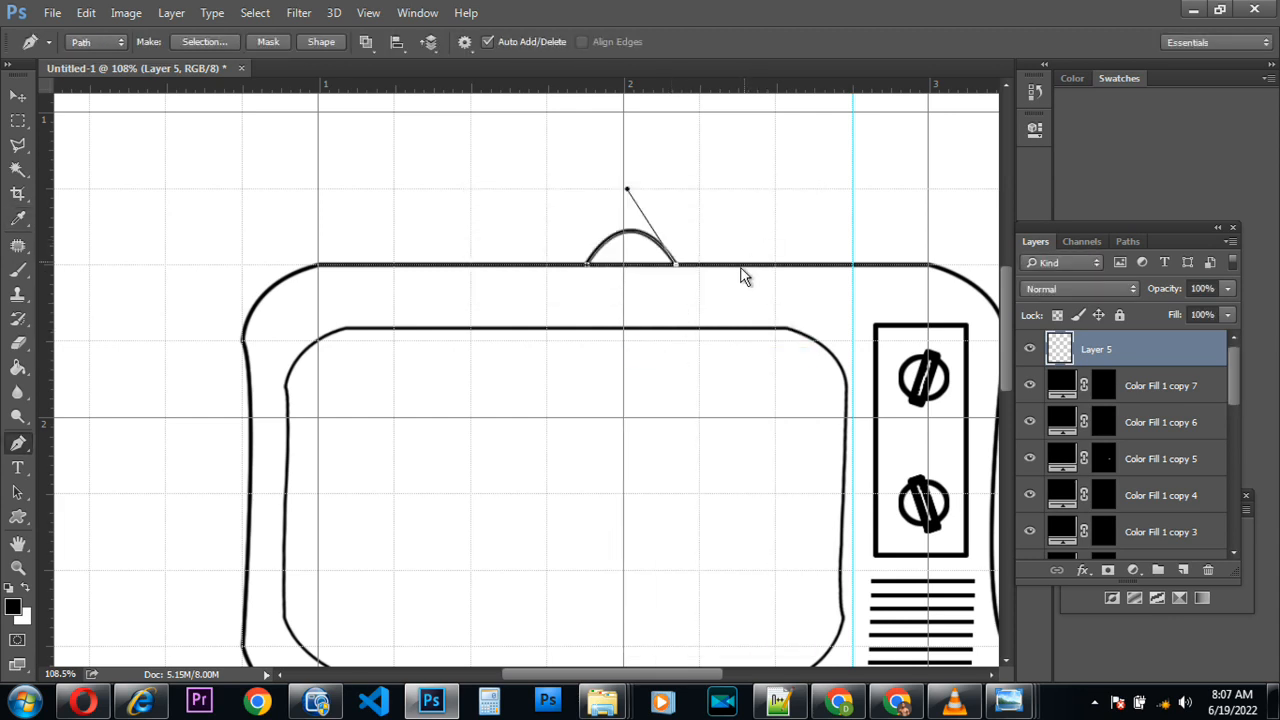
{"action": "key", "text": "Escape"}
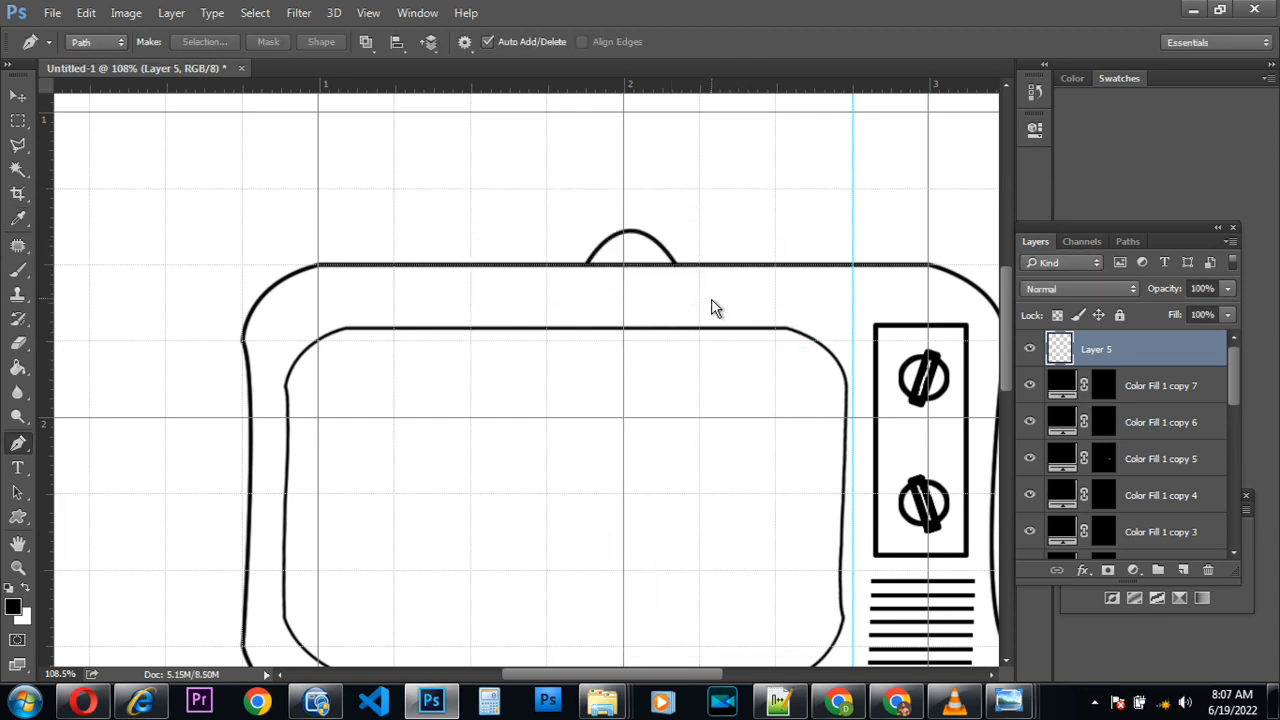
Draw a straight antenna path from the arch's right side up toward the upper right and stroke it with the Brush
{"action": "scroll", "coordinate": [614, 306], "scroll_direction": "up", "scroll_amount": 3}
{"action": "scroll", "coordinate": [612, 306], "scroll_direction": "up", "scroll_amount": 2}
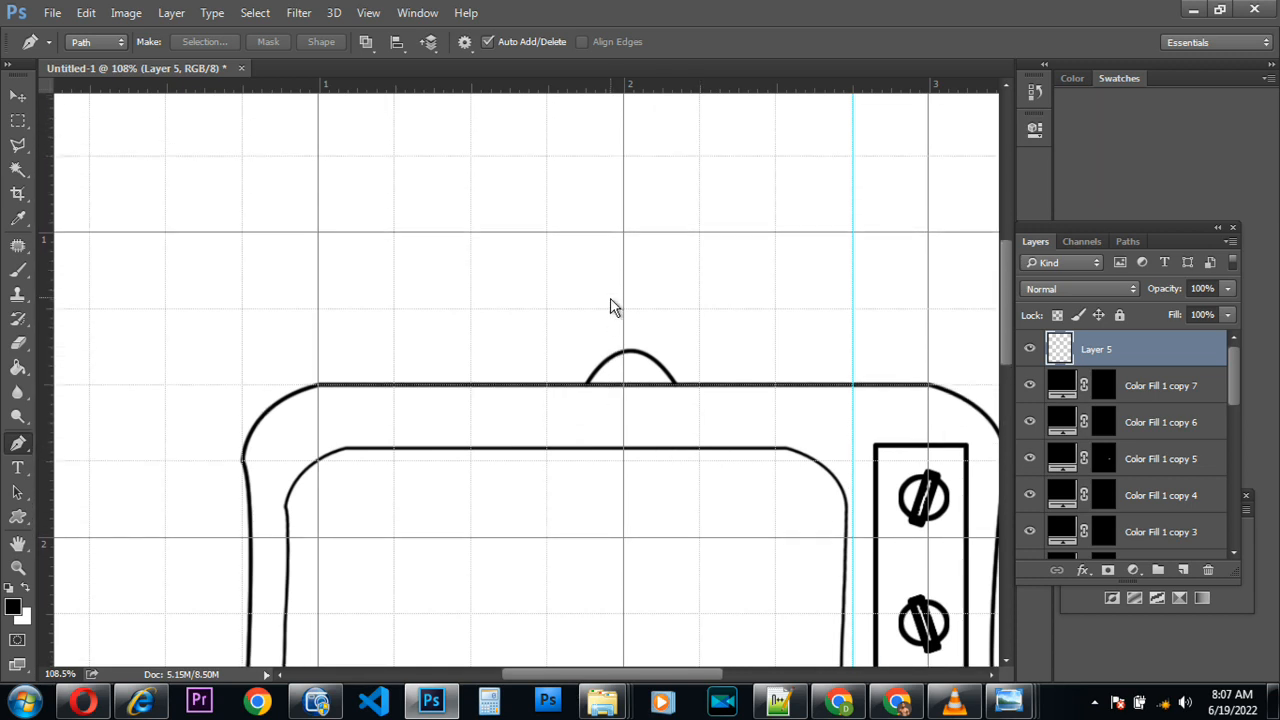
{"action": "left_click", "coordinate": [653, 358]}
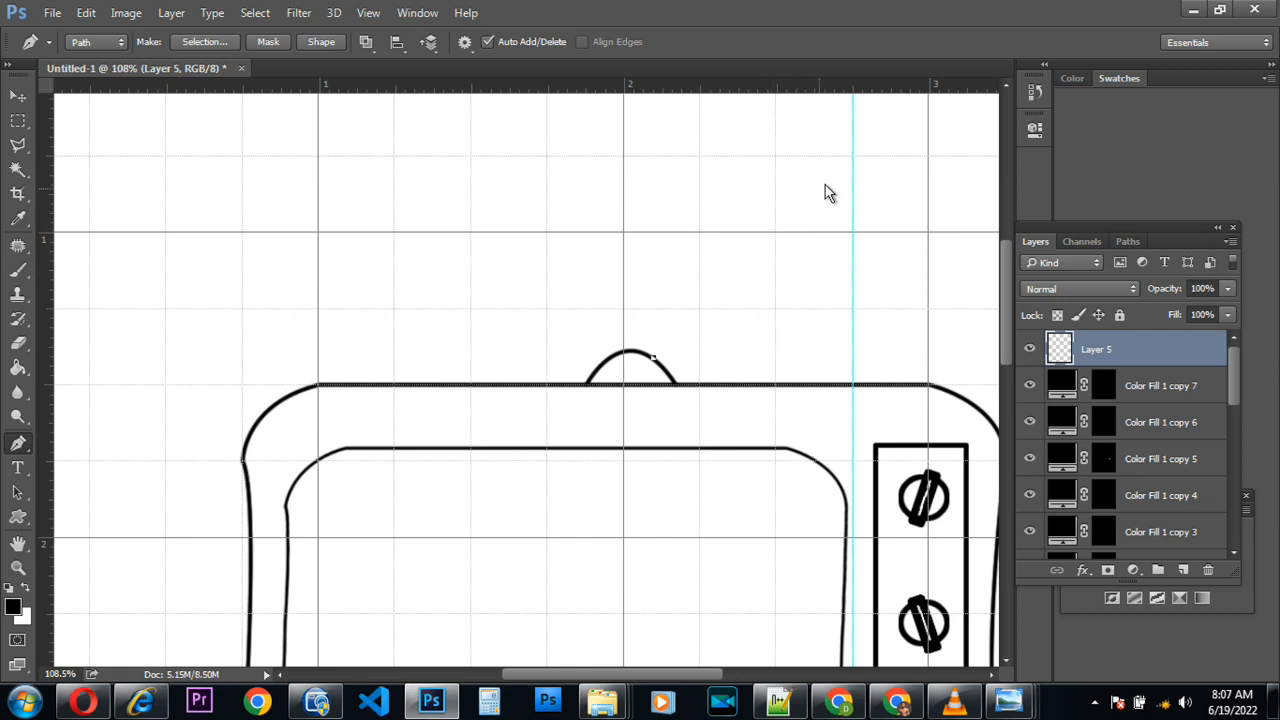
{"action": "left_click", "coordinate": [912, 123]}
{"action": "right_click", "coordinate": [814, 216]}
{"action": "left_click", "coordinate": [868, 354]}
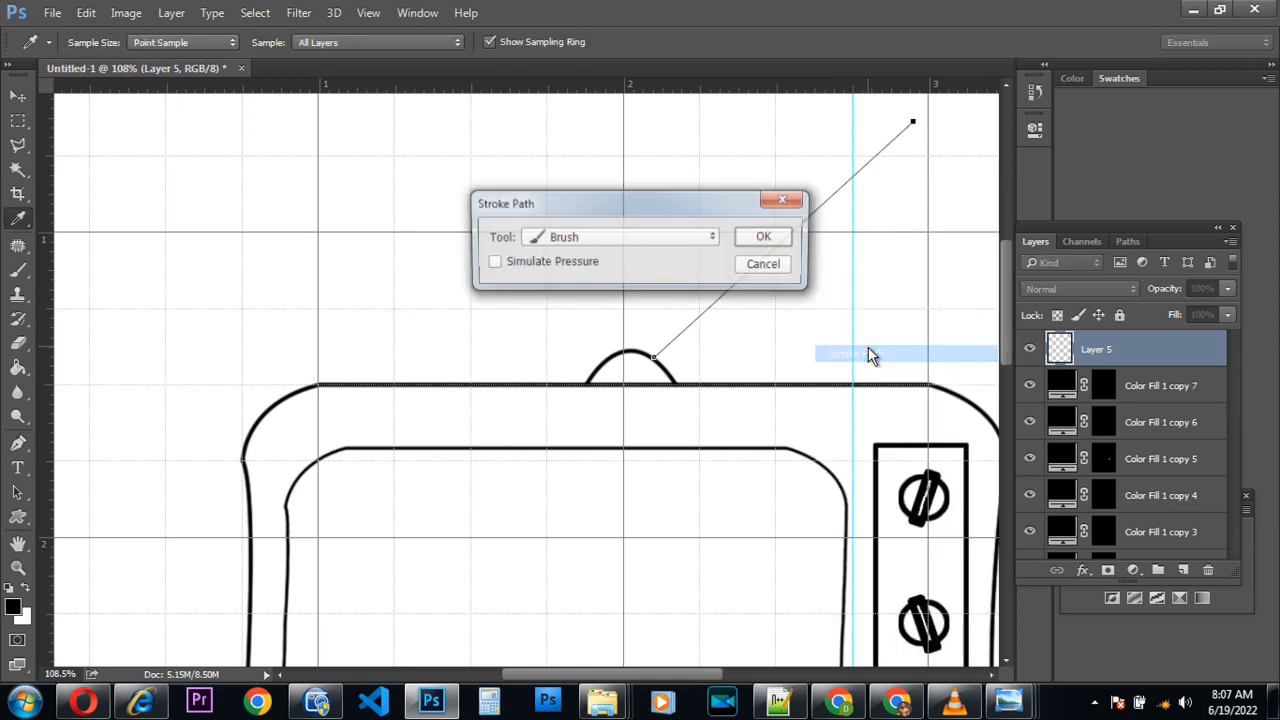
{"action": "left_click", "coordinate": [778, 242]}
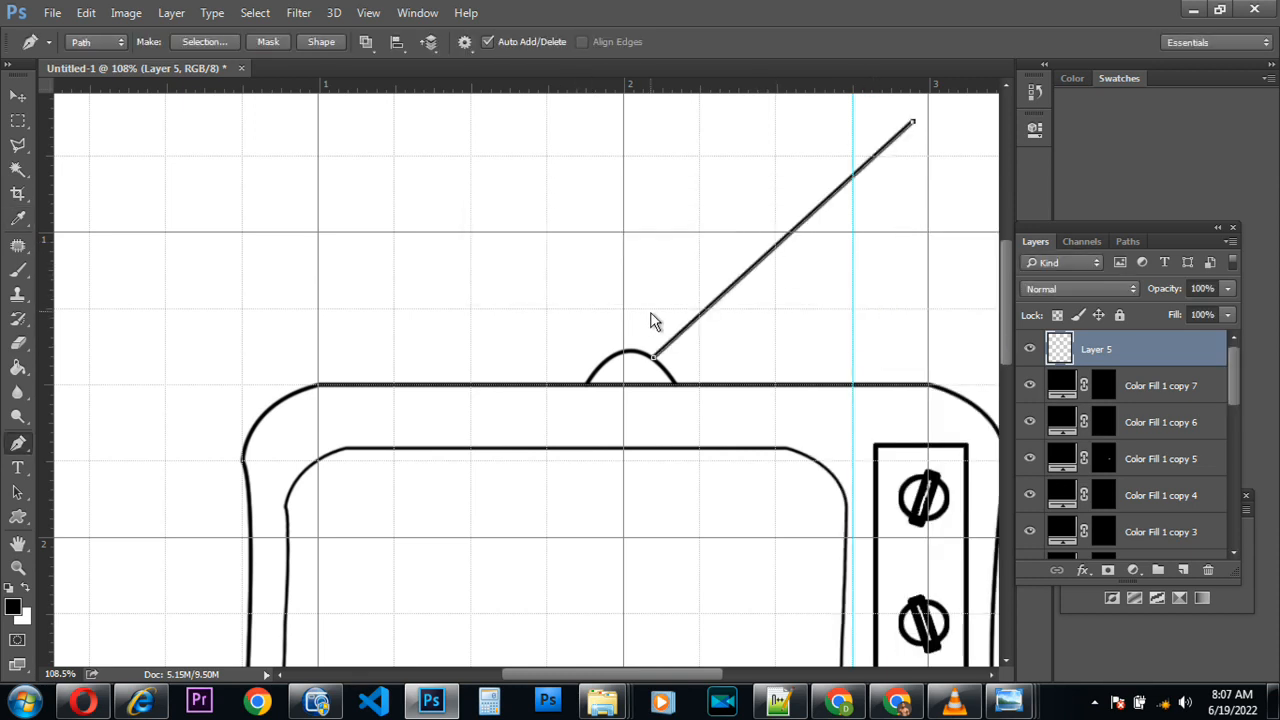
{"action": "key", "text": "Return"}
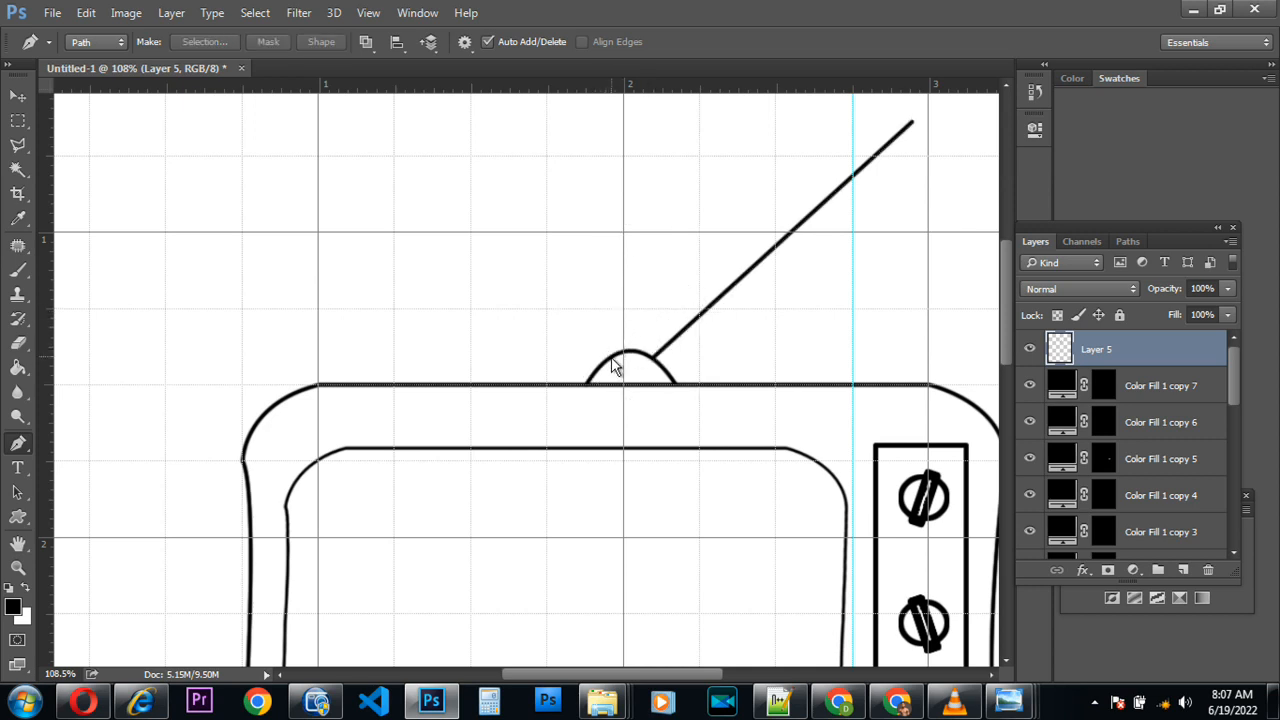
Draw a second straight antenna path from the arch's left side toward the upper left and stroke it with the Brush
{"action": "left_click", "coordinate": [614, 356]}
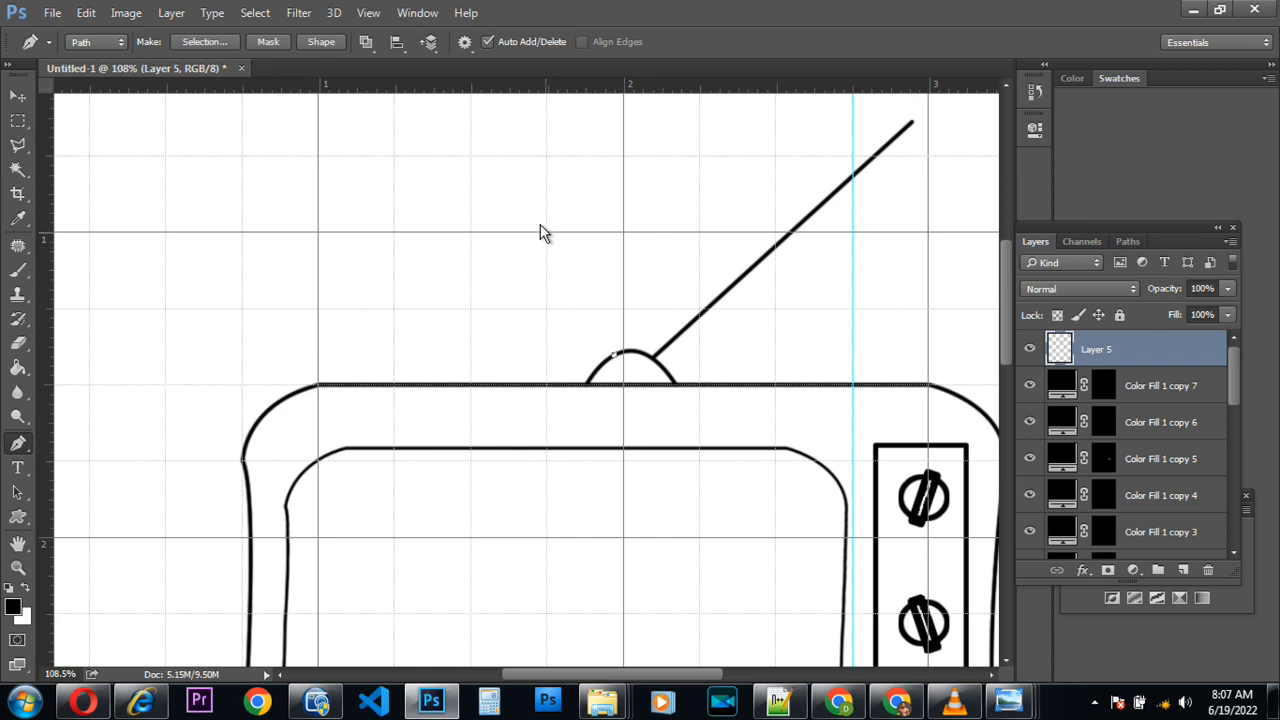
{"action": "left_click", "coordinate": [462, 133]}
{"action": "right_click", "coordinate": [617, 331]}
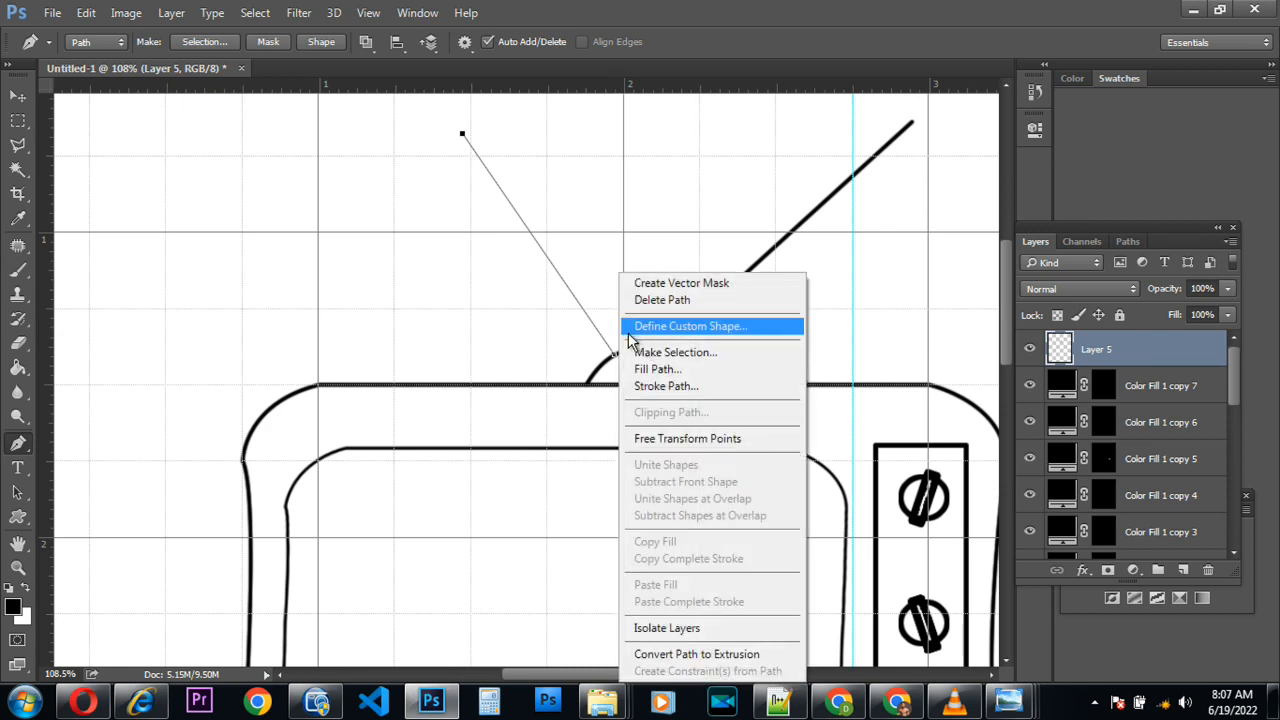
{"action": "left_click", "coordinate": [665, 385]}
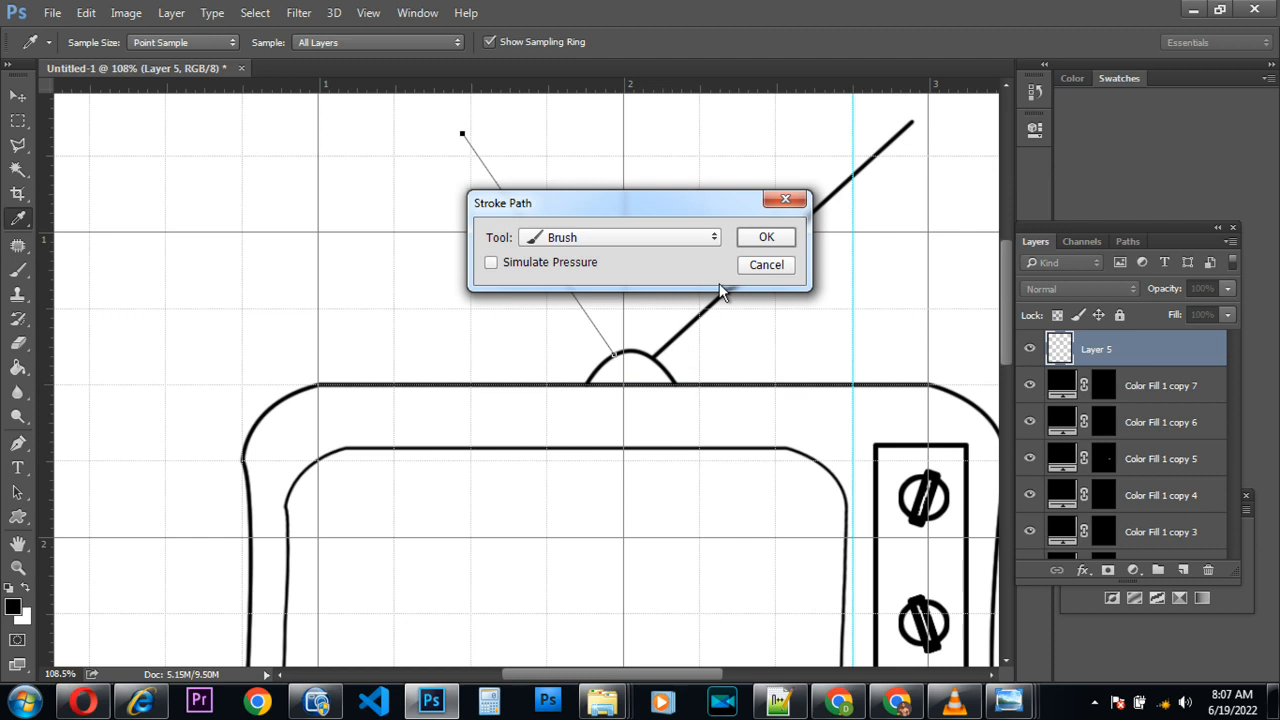
{"action": "left_click", "coordinate": [766, 237]}
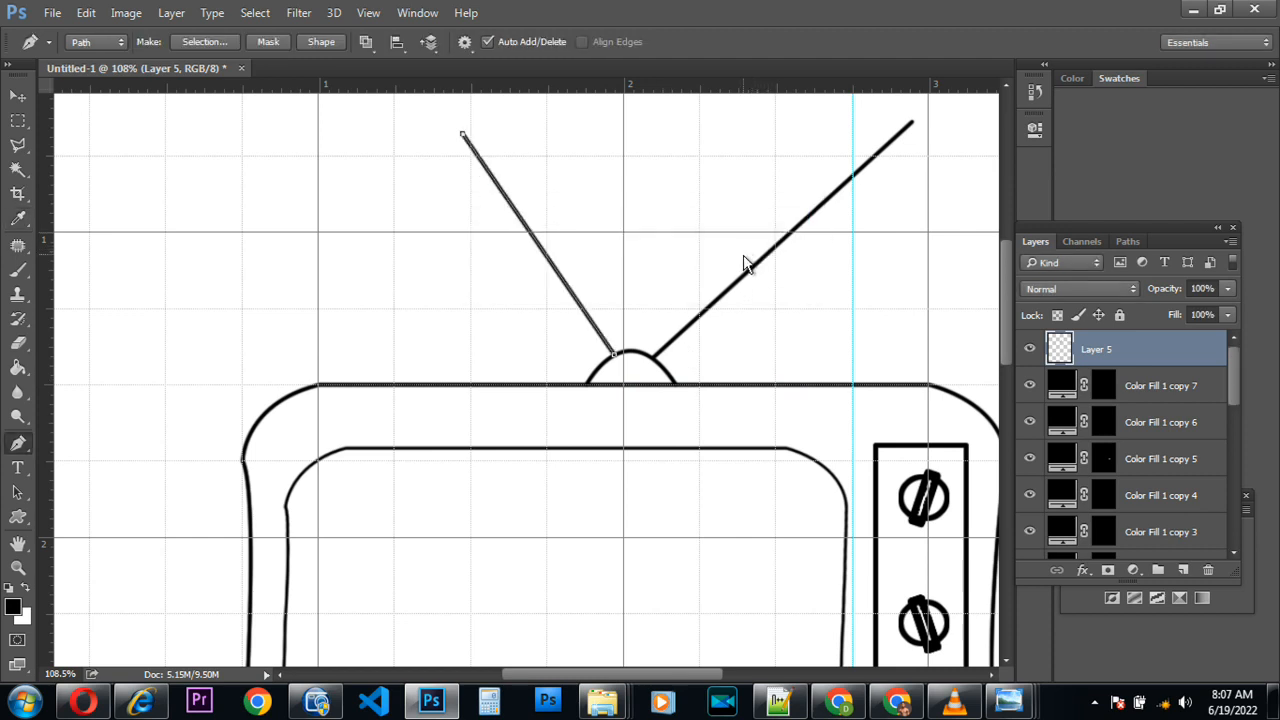
Draw a small elliptical selection at the left antenna's tip, stroke its outline on the current layer, and clear the selection
{"action": "key", "text": "Escape"}
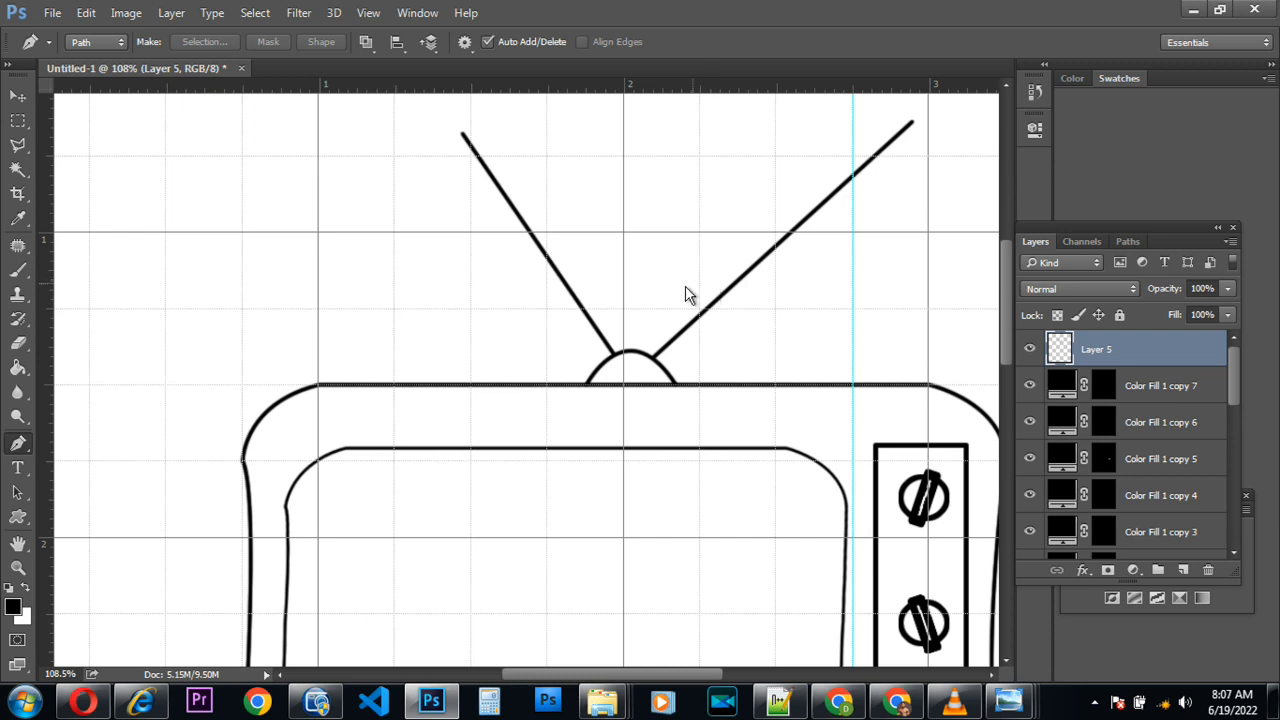
{"action": "scroll", "coordinate": [560, 195], "scroll_direction": "up", "scroll_amount": 2}
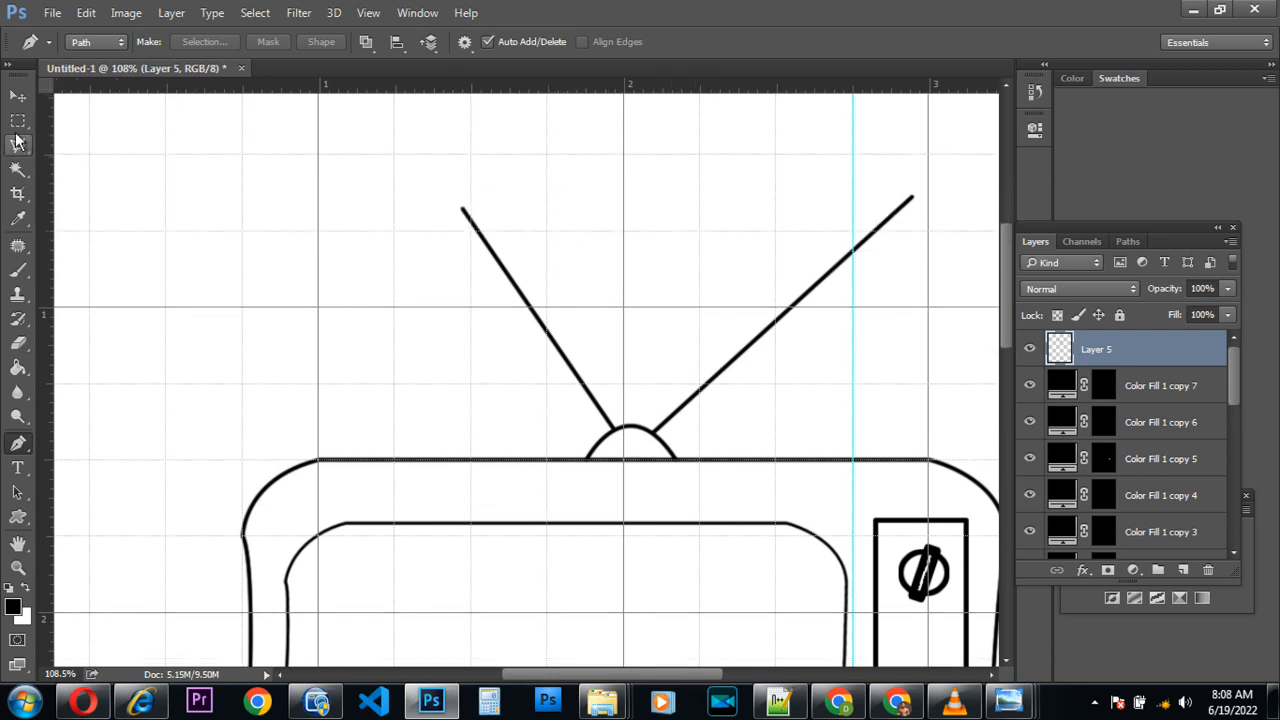
{"action": "left_click_drag", "start_coordinate": [17, 120], "coordinate": [70, 134]}
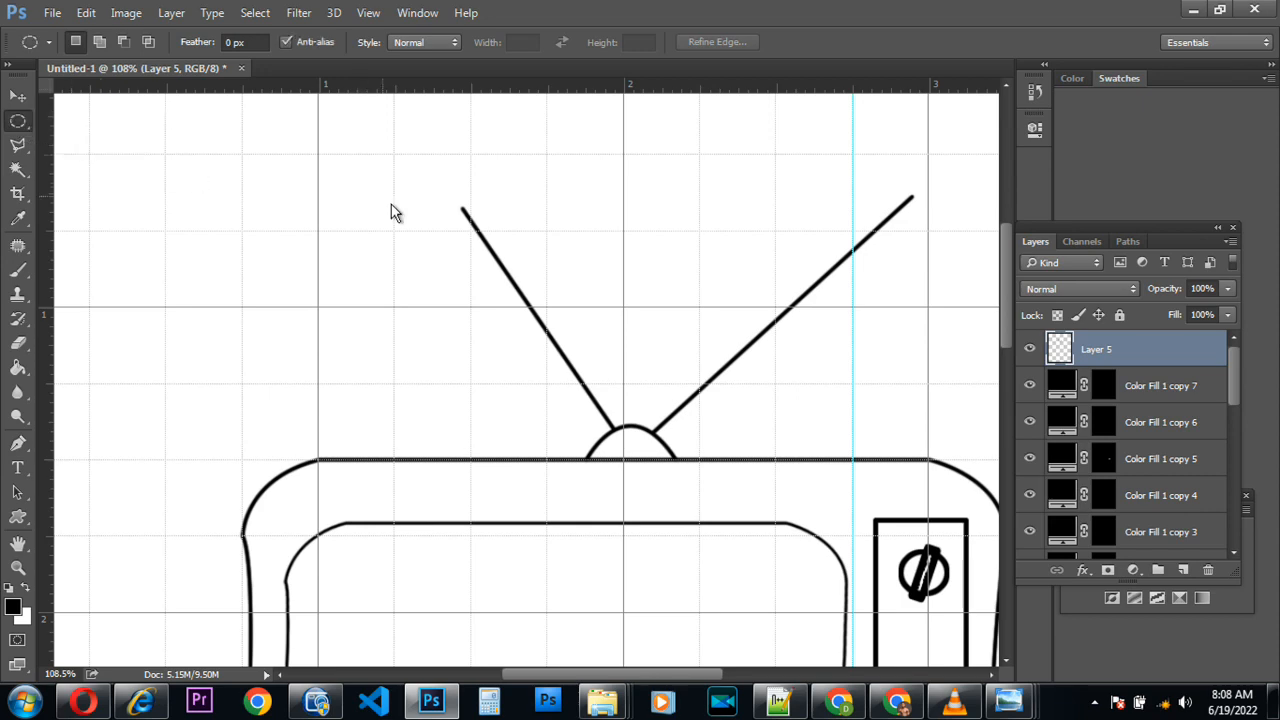
{"action": "scroll", "coordinate": [471, 211], "scroll_direction": "up", "scroll_amount": 3}
{"action": "scroll", "coordinate": [437, 273], "scroll_direction": "up", "scroll_amount": 1}
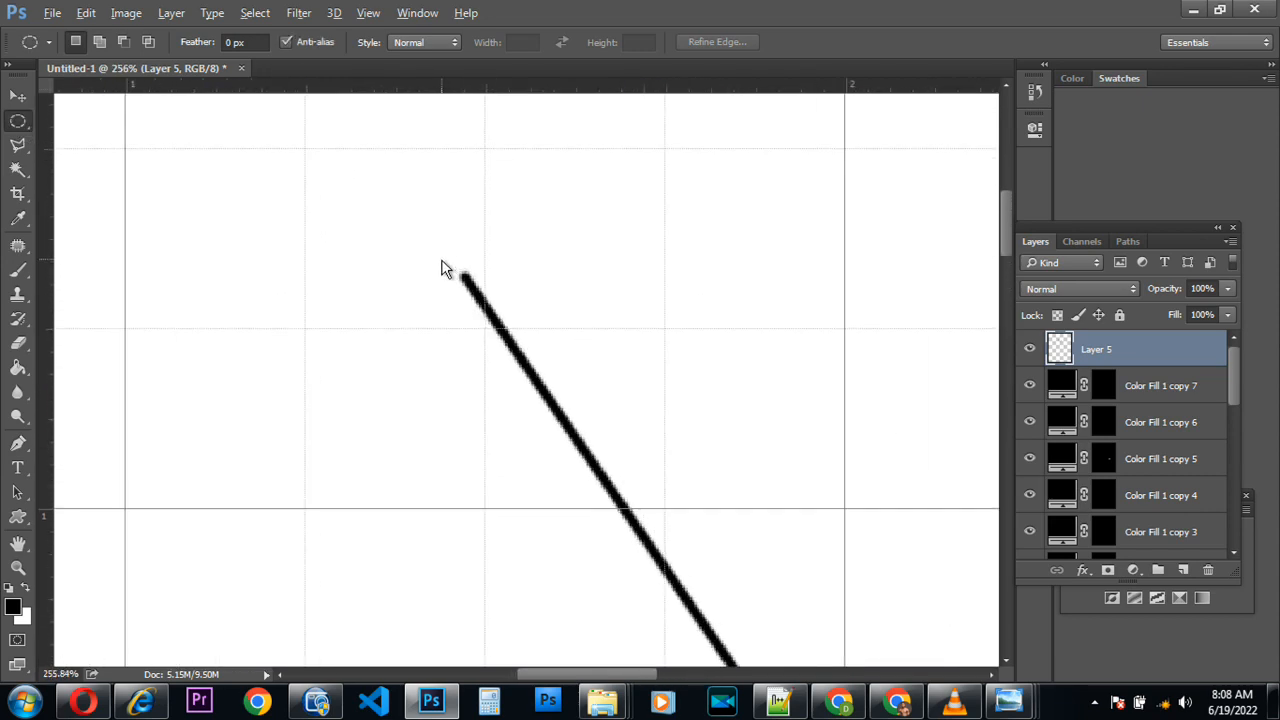
{"action": "left_click_drag", "start_coordinate": [442, 262], "coordinate": [470, 282]}
{"action": "right_click", "coordinate": [462, 283]}
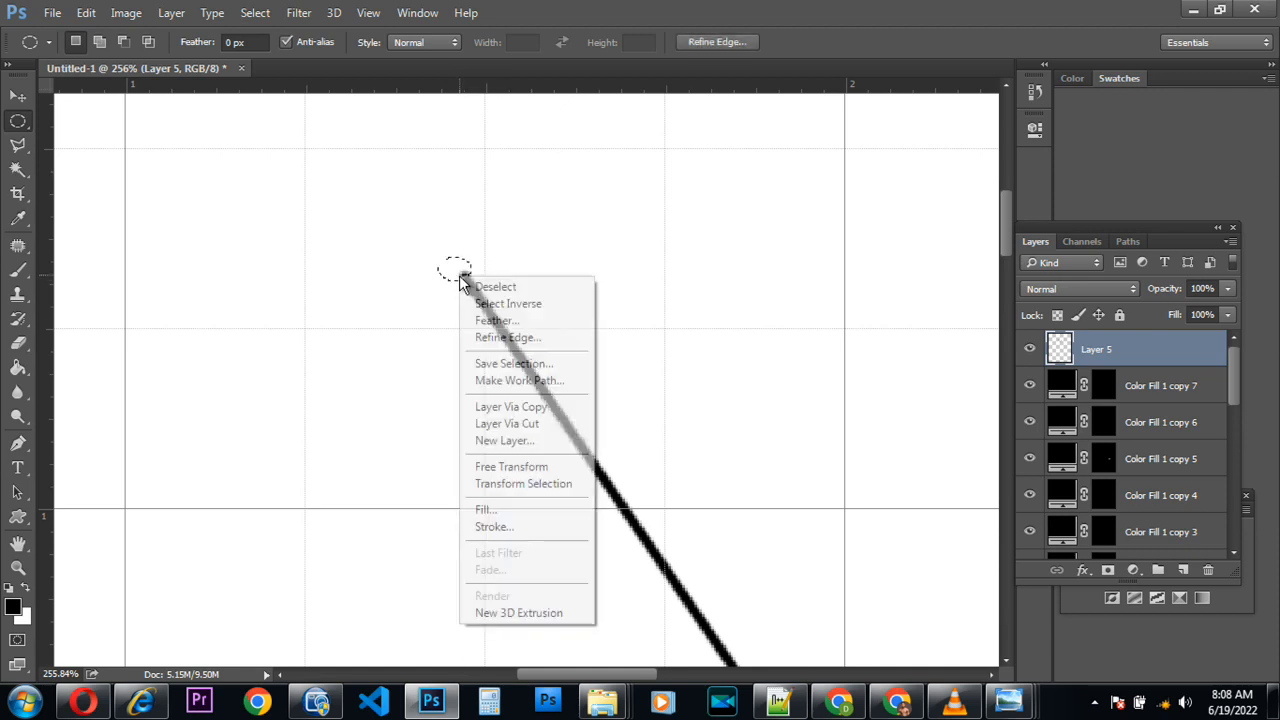
{"action": "left_click", "coordinate": [533, 532]}
{"action": "left_click", "coordinate": [601, 239]}
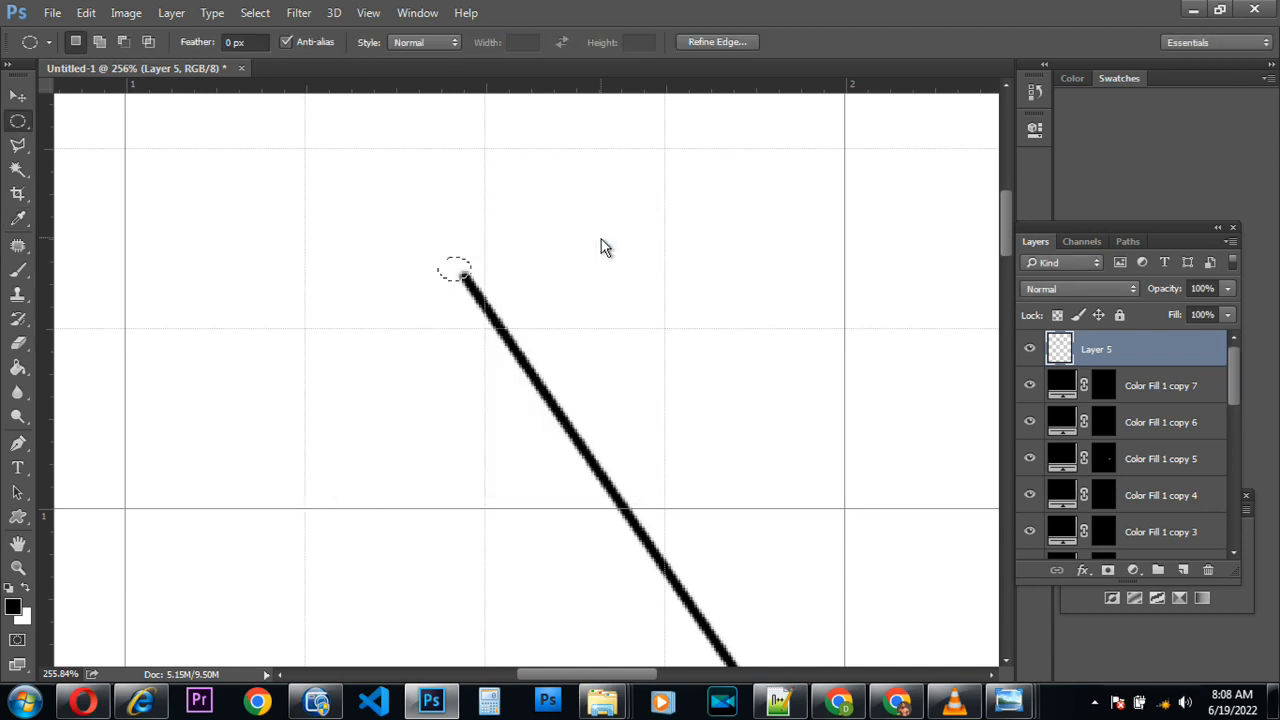
{"action": "key", "text": "ctrl+d"}
Draw a small elliptical selection at the right antenna's tip, apply a 2 px black outside stroke, and clear the selection
{"action": "left_click_drag", "start_coordinate": [597, 346], "coordinate": [168, 315]}
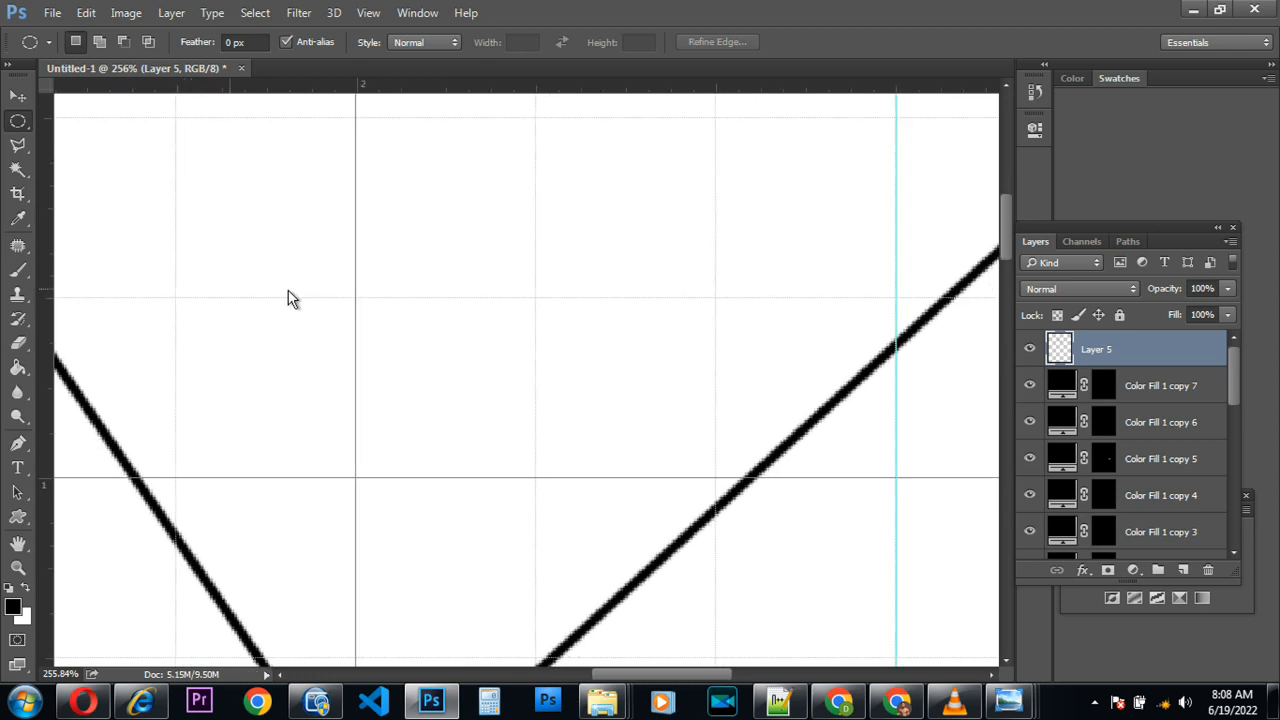
{"action": "left_click_drag", "start_coordinate": [651, 331], "coordinate": [479, 357]}
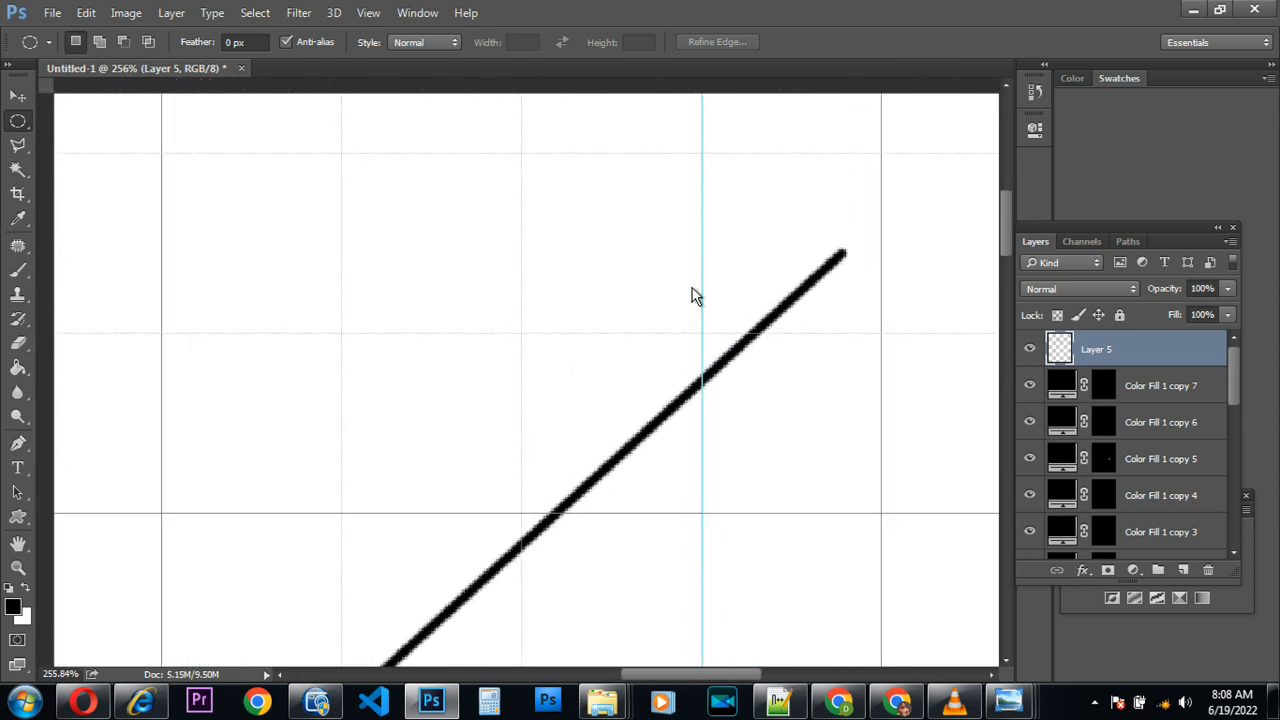
{"action": "left_click_drag", "start_coordinate": [831, 247], "coordinate": [849, 269]}
{"action": "right_click", "coordinate": [824, 276]}
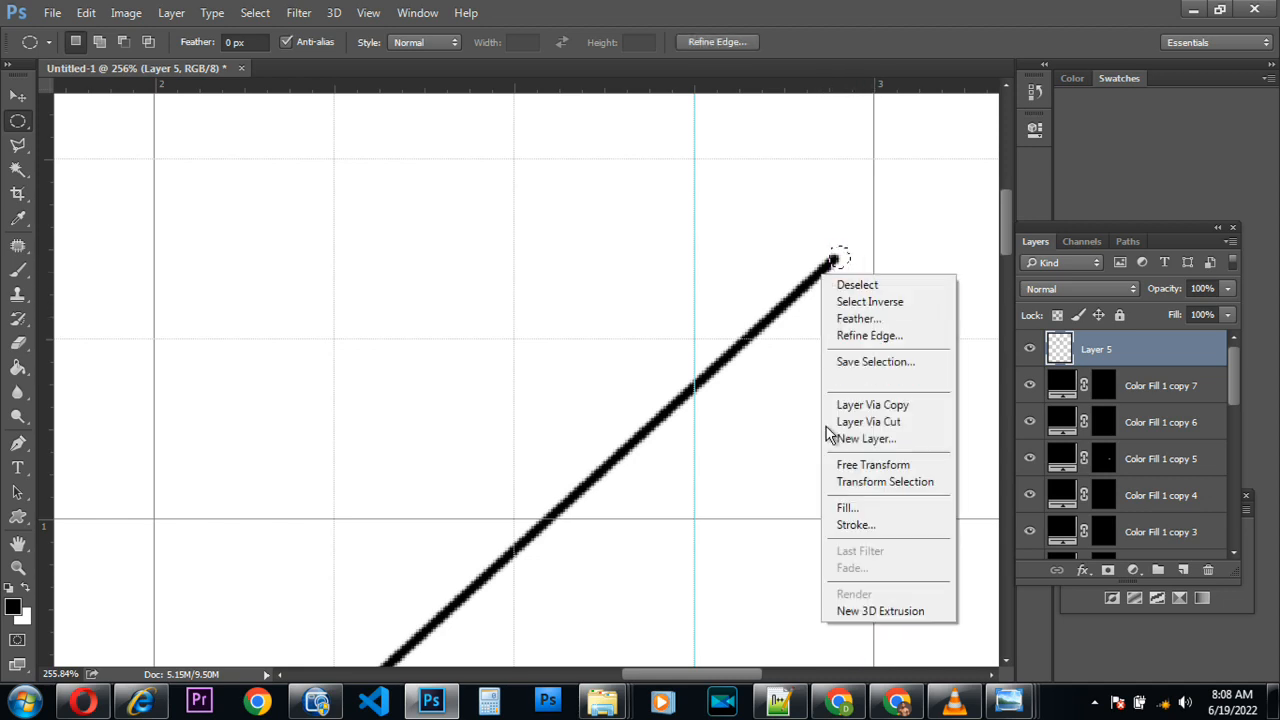
{"action": "left_click", "coordinate": [855, 524]}
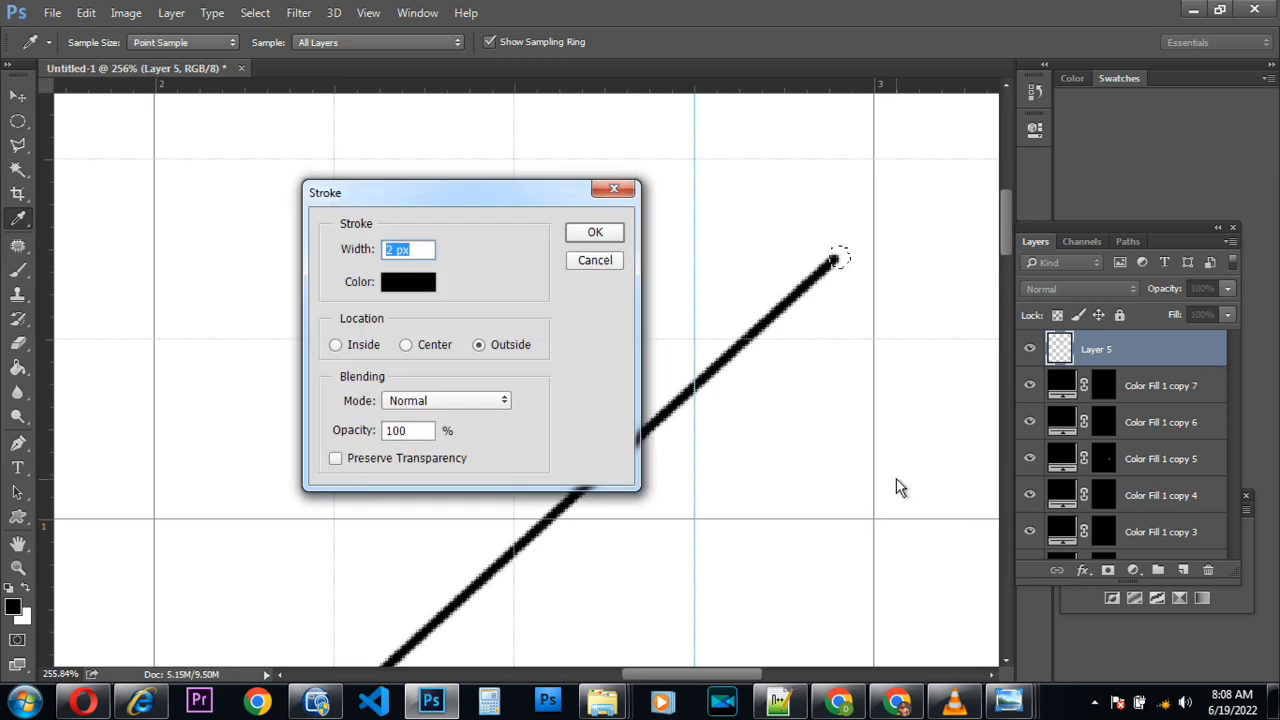
{"action": "key", "text": "Return"}
{"action": "key", "text": "ctrl+d"}
Draw a tapered leg path about 0.5 in tall with the Pen tool under the TV's lower left edge, and add a new layer
{"action": "scroll", "coordinate": [848, 445], "scroll_direction": "down", "scroll_amount": 5}
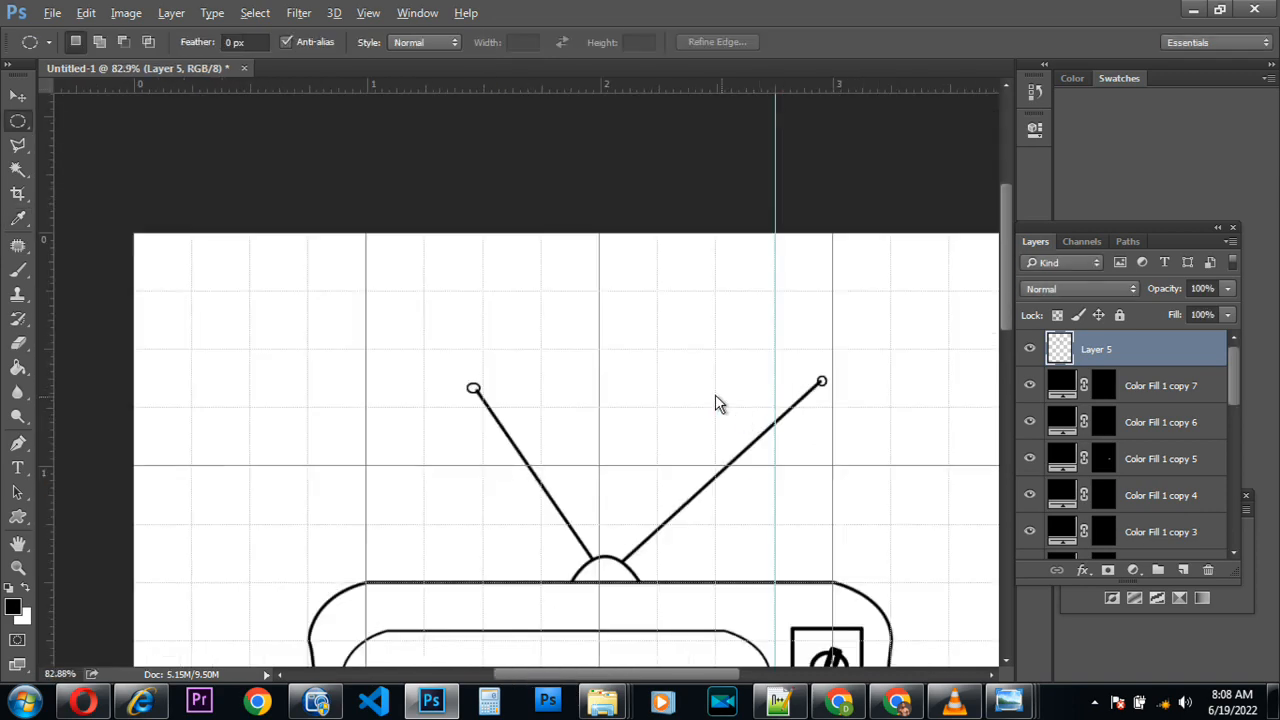
{"action": "scroll", "coordinate": [715, 394], "scroll_direction": "down", "scroll_amount": 4}
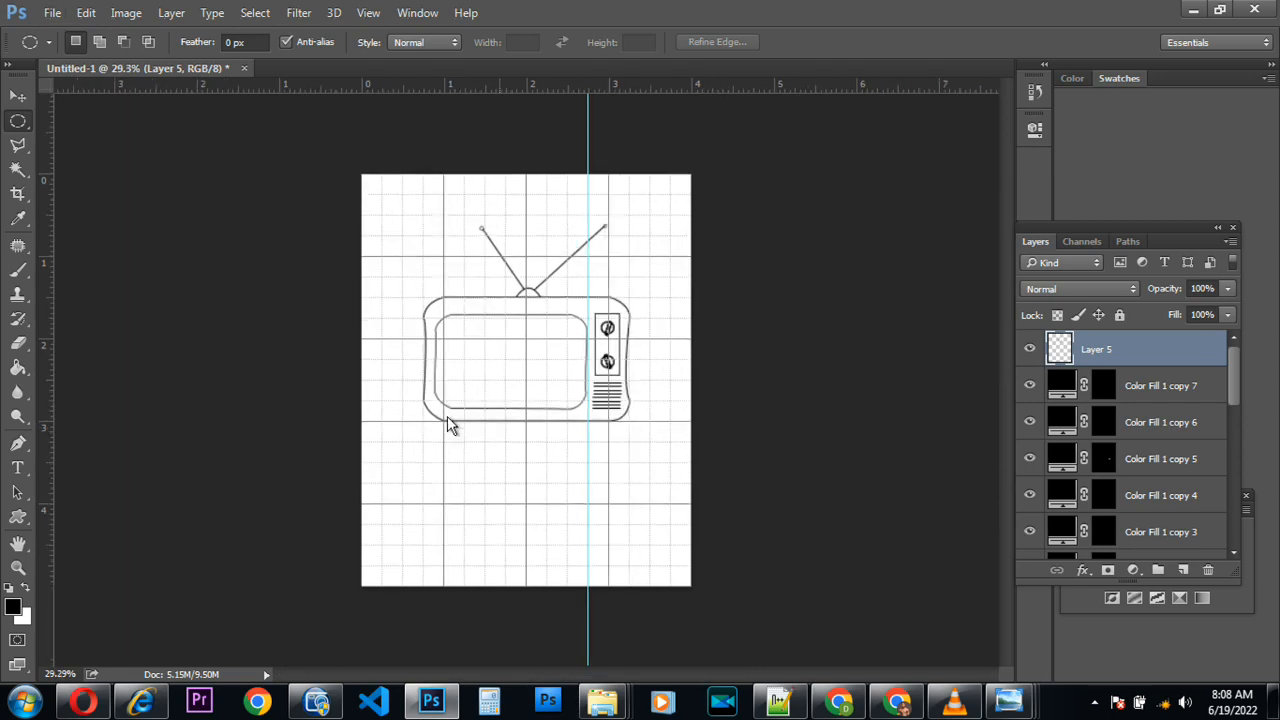
{"action": "scroll", "coordinate": [447, 416], "scroll_direction": "up", "scroll_amount": 3}
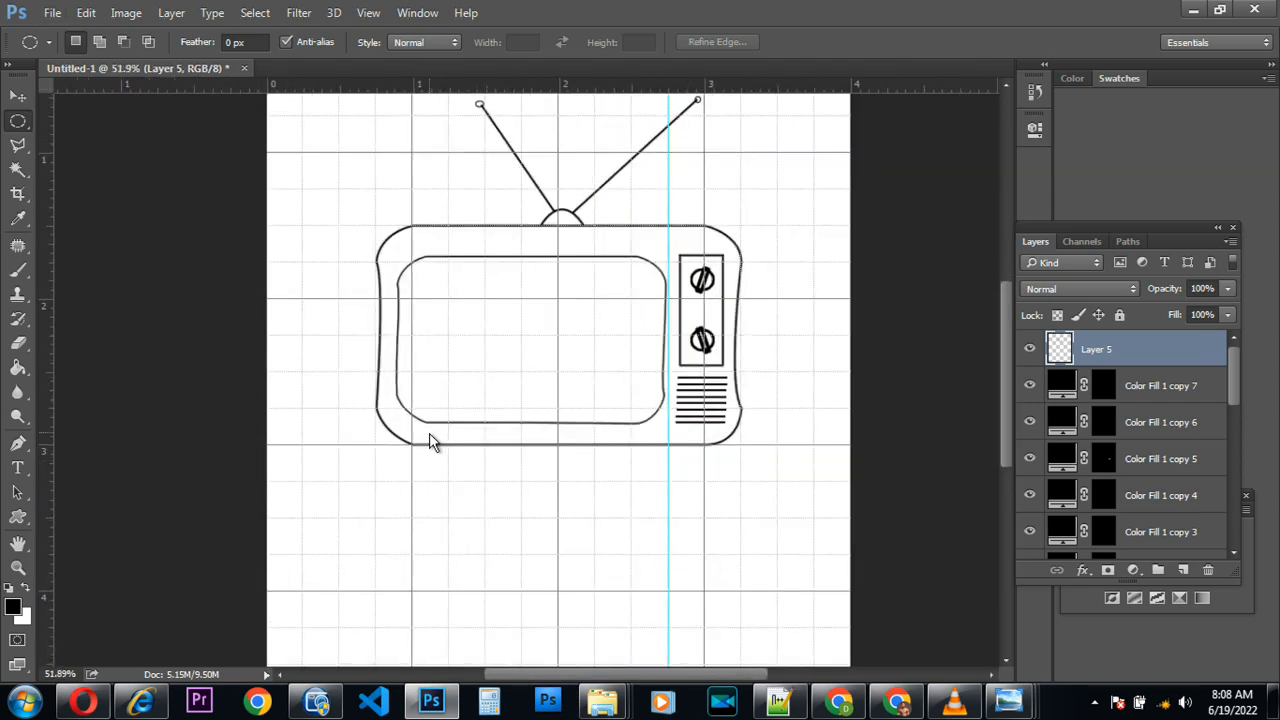
{"action": "scroll", "coordinate": [432, 443], "scroll_direction": "up", "scroll_amount": 4}
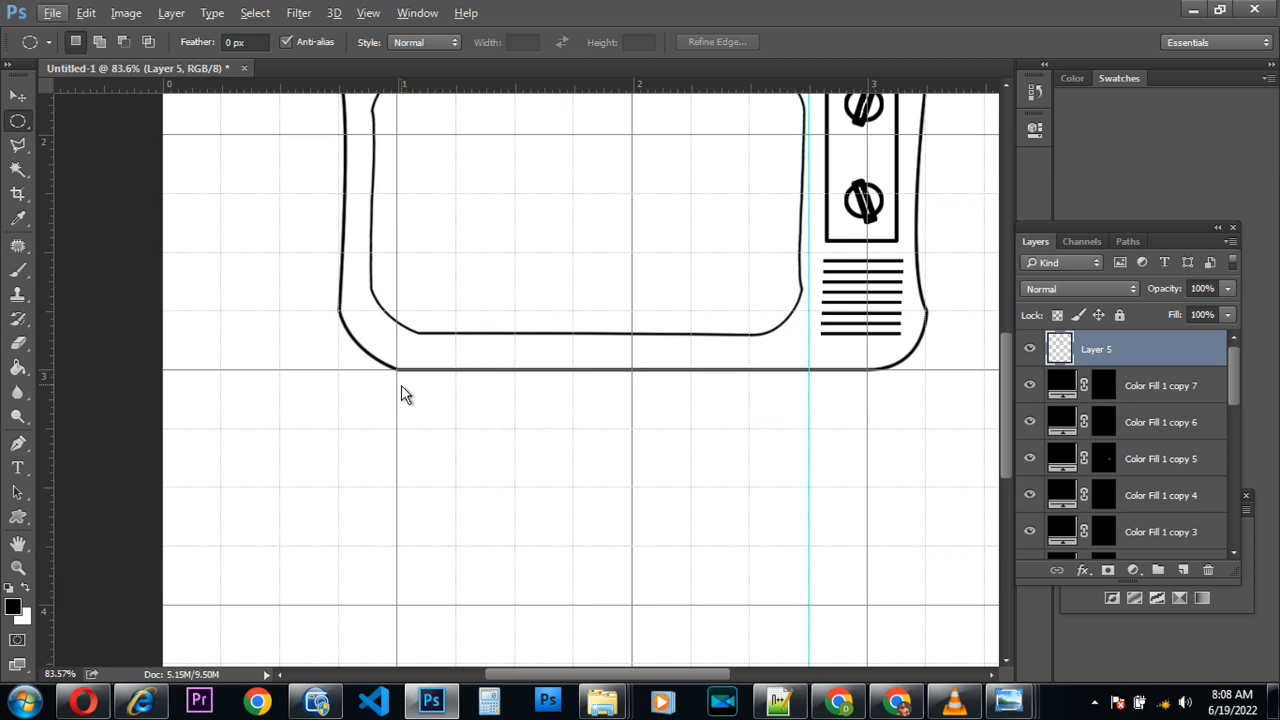
{"action": "left_click", "coordinate": [17, 470]}
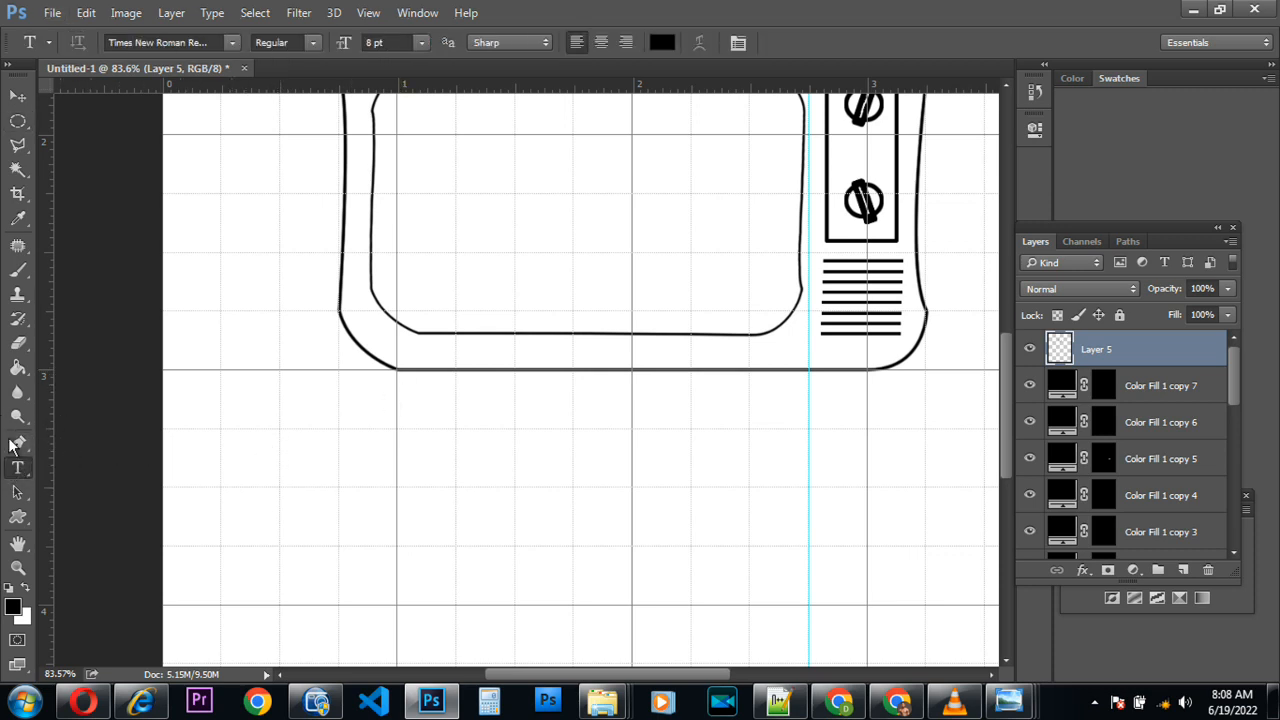
{"action": "left_click", "coordinate": [27, 446]}
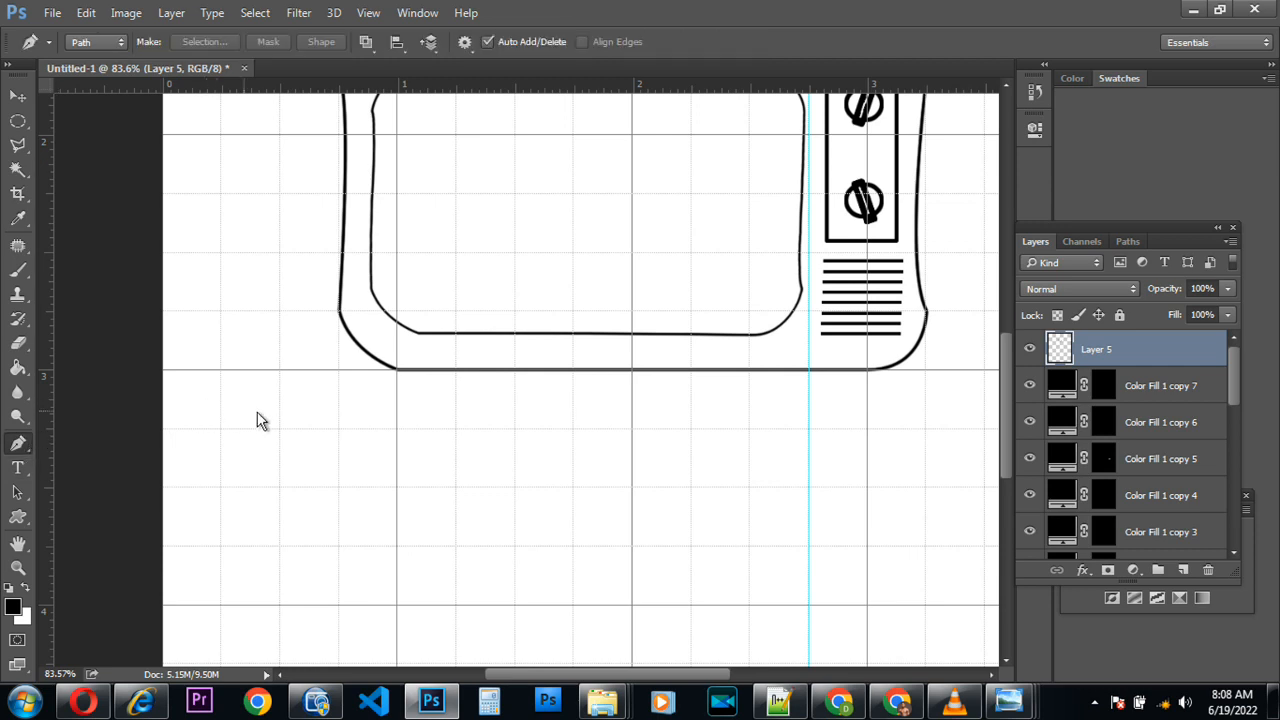
{"action": "left_click", "coordinate": [455, 370]}
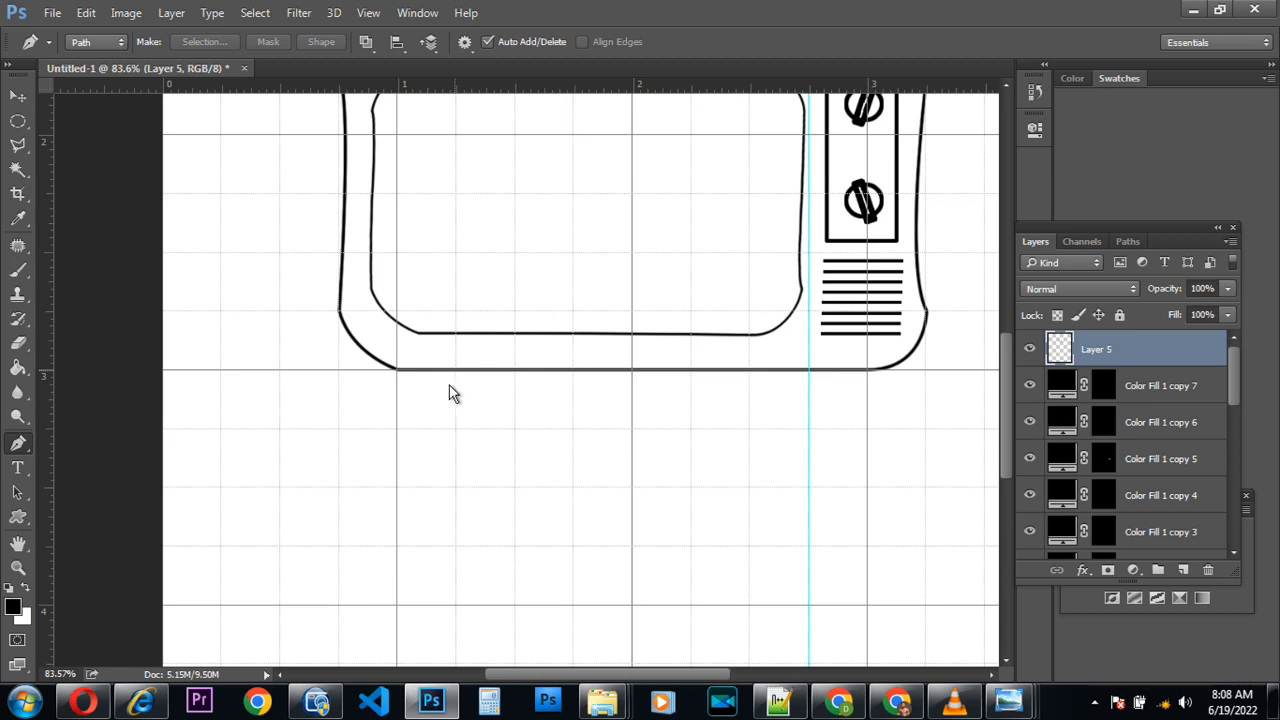
{"action": "left_click", "coordinate": [440, 488]}
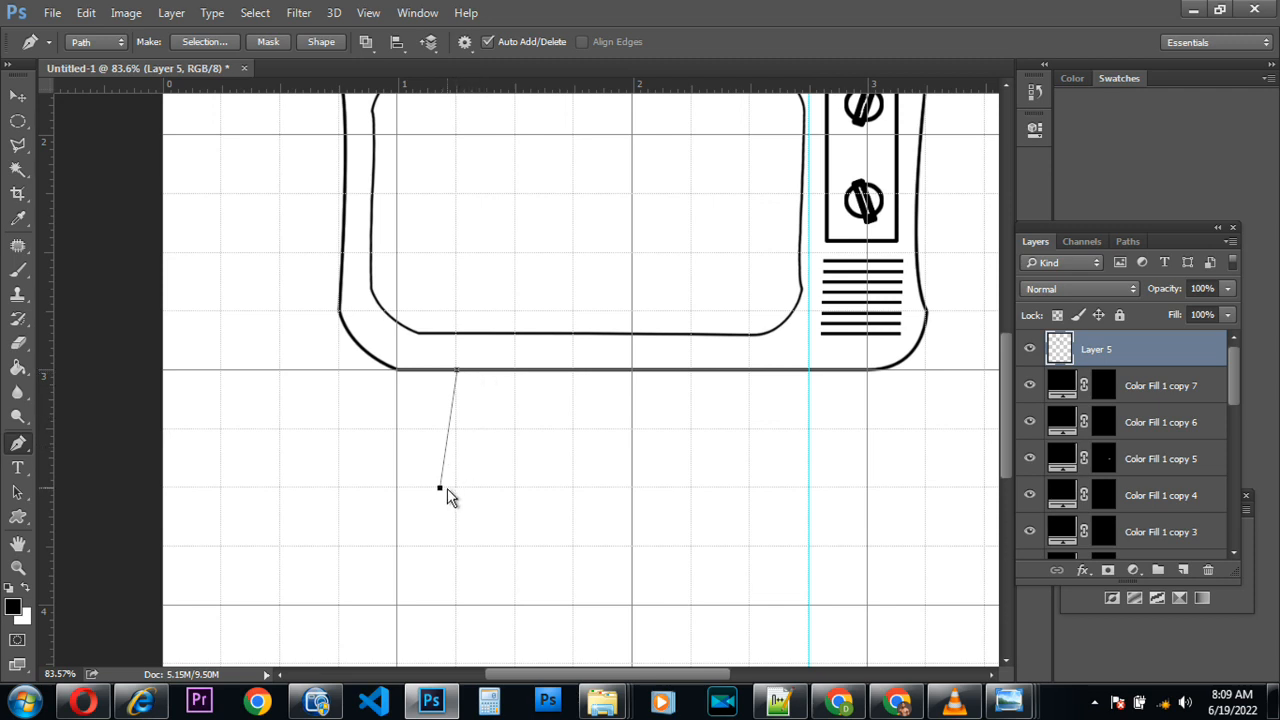
{"action": "left_click", "coordinate": [447, 488]}
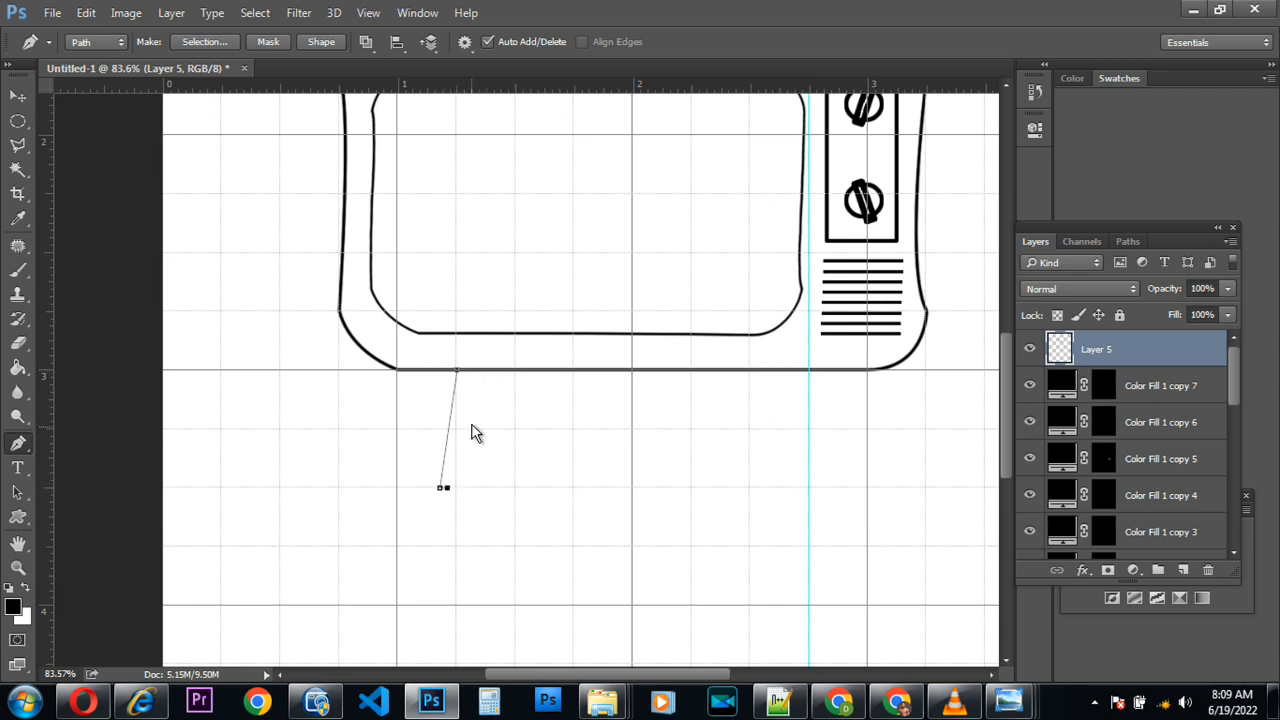
{"action": "left_click", "coordinate": [484, 371]}
{"action": "left_click", "coordinate": [1188, 574]}
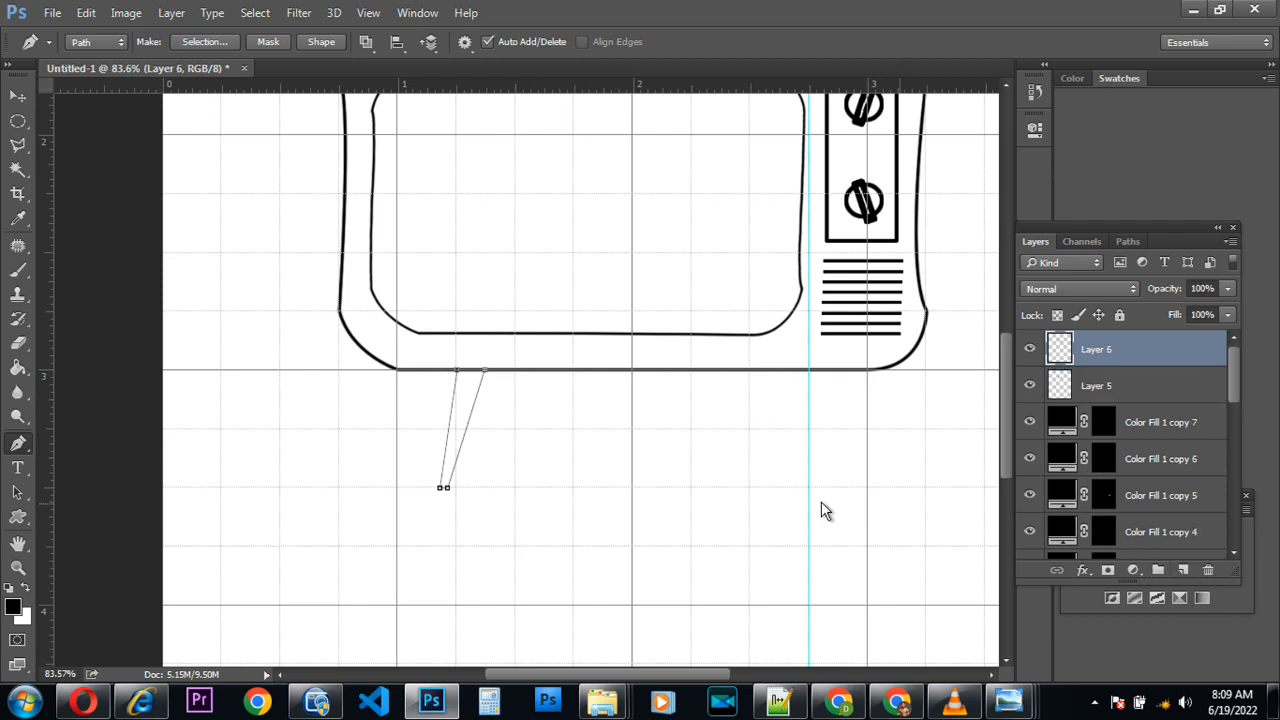
{"action": "right_click", "coordinate": [469, 418]}
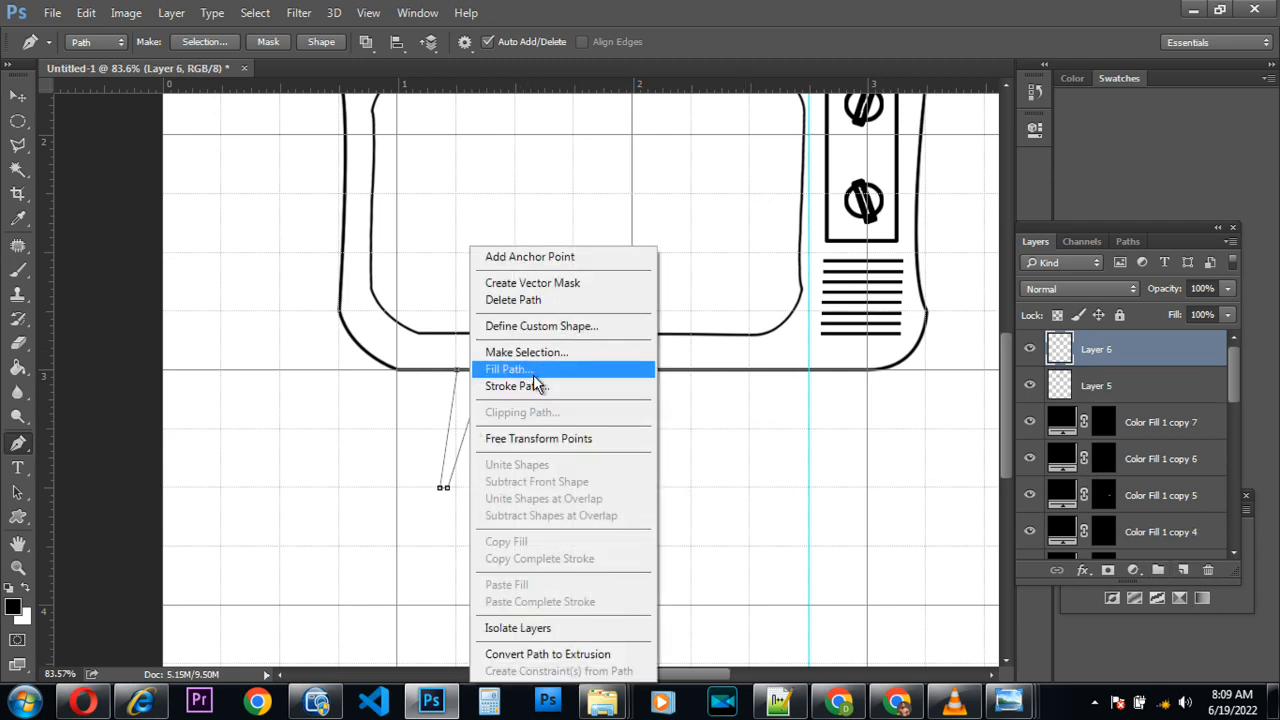
{"action": "left_click", "coordinate": [535, 368]}
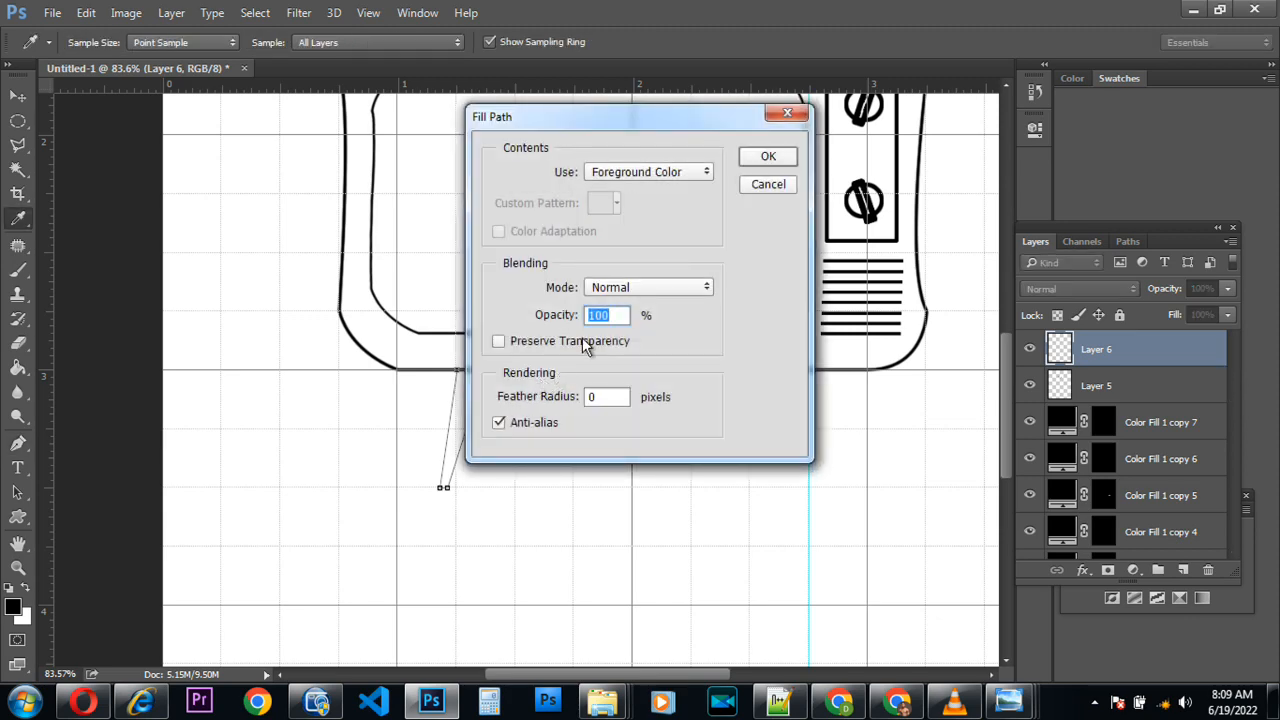
{"action": "left_click", "coordinate": [785, 184]}
Stroke the left leg path with the Brush on the new layer and dismiss the path
{"action": "right_click", "coordinate": [506, 451]}
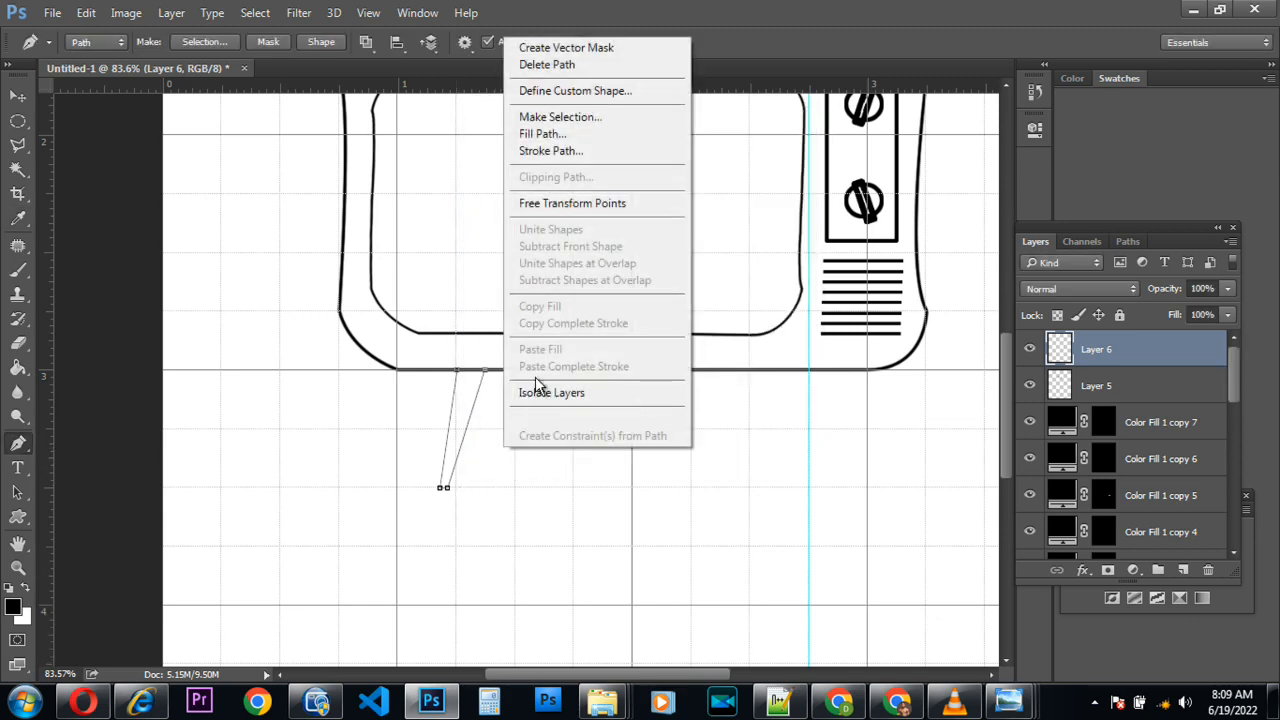
{"action": "left_click", "coordinate": [578, 152]}
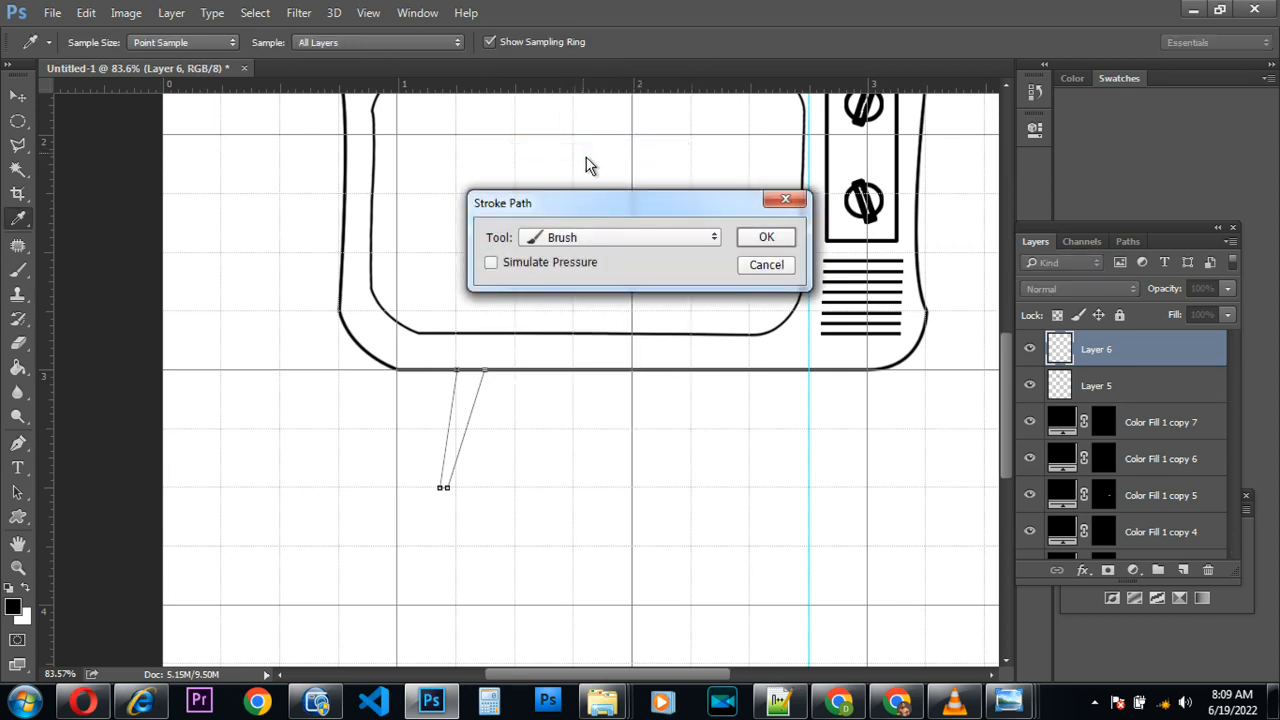
{"action": "left_click", "coordinate": [755, 247]}
{"action": "key", "text": "Return"}
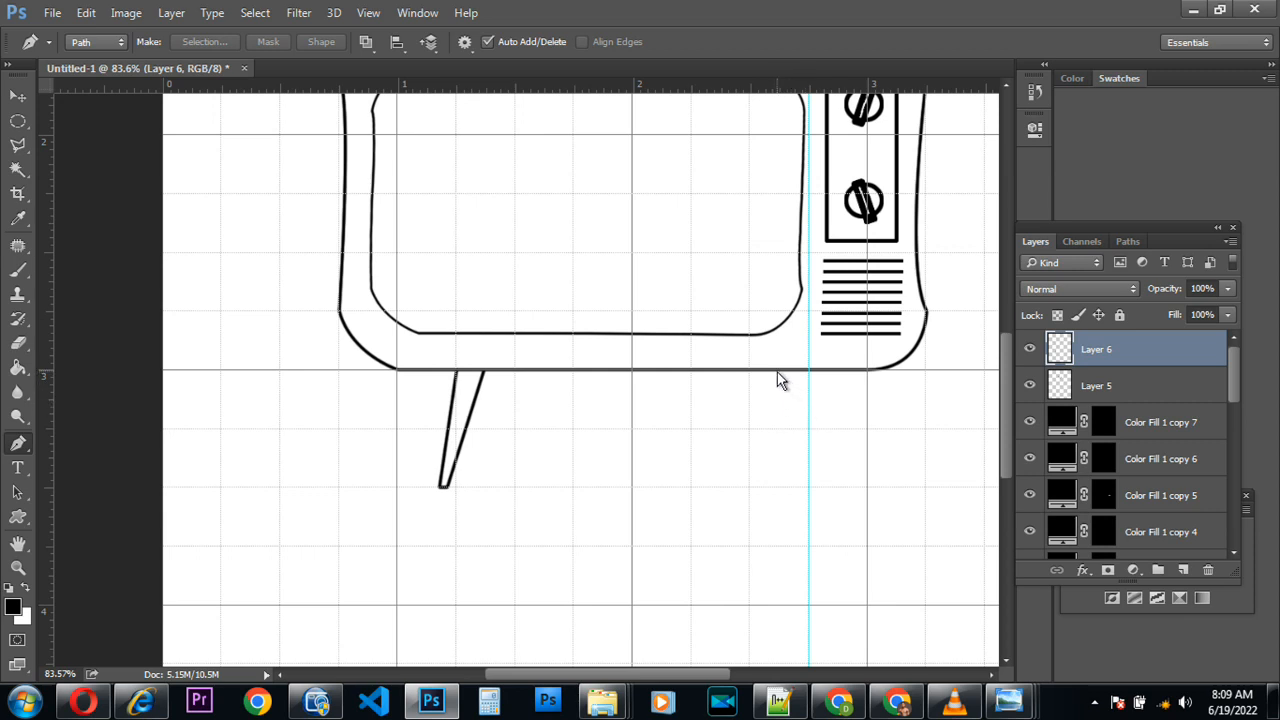
Draw a second tapered leg path about 0.5 in tall under the TV's lower right edge, slanting outward with a narrow foot
{"action": "left_click", "coordinate": [778, 370]}
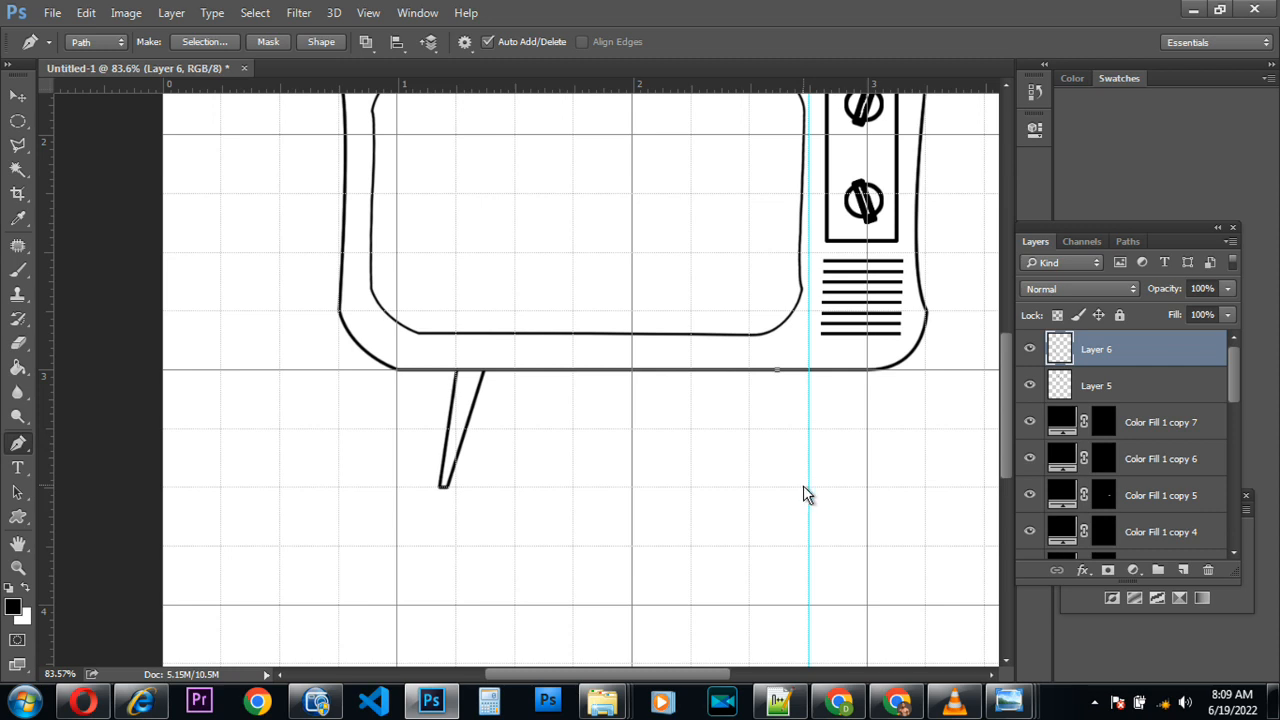
{"action": "left_click", "coordinate": [809, 488]}
{"action": "left_click", "coordinate": [809, 371]}
{"action": "key", "text": "ctrl+z"}
{"action": "left_click", "coordinate": [818, 487]}
{"action": "left_click", "coordinate": [810, 371]}
Stroke the right leg path with the Brush and dismiss the path
{"action": "right_click", "coordinate": [806, 449]}
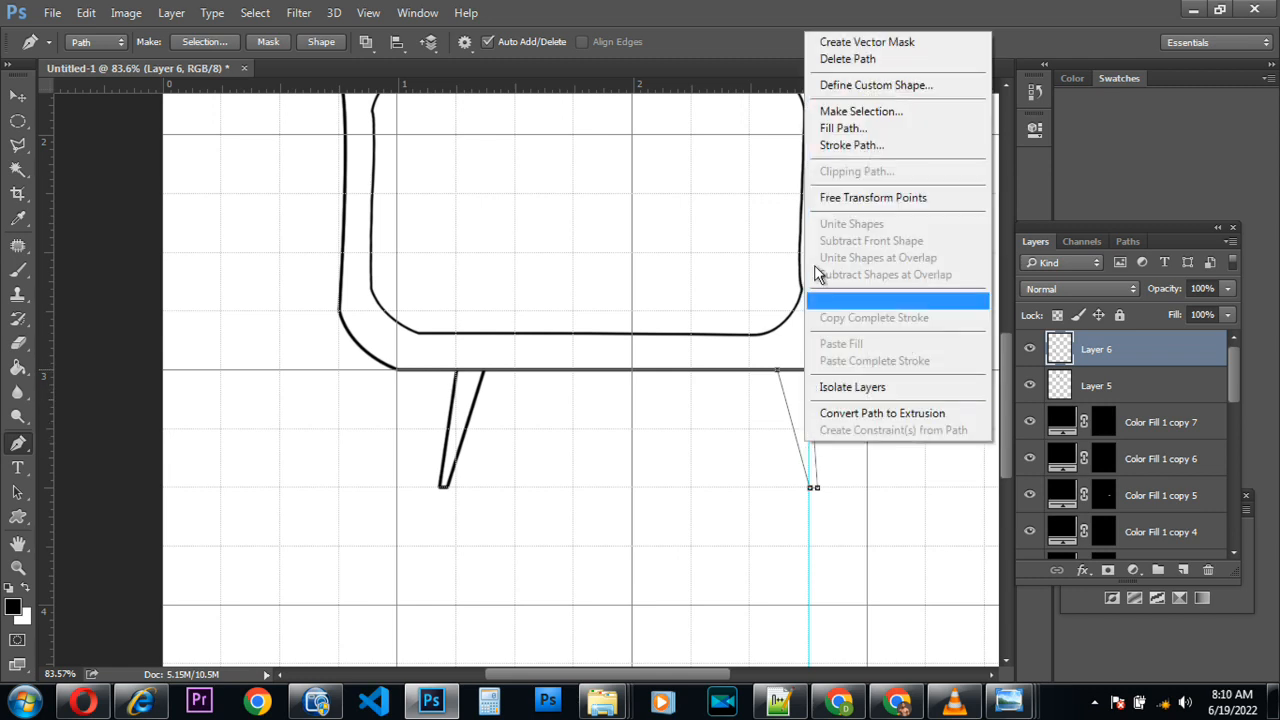
{"action": "left_click", "coordinate": [851, 150]}
{"action": "key", "text": "Return"}
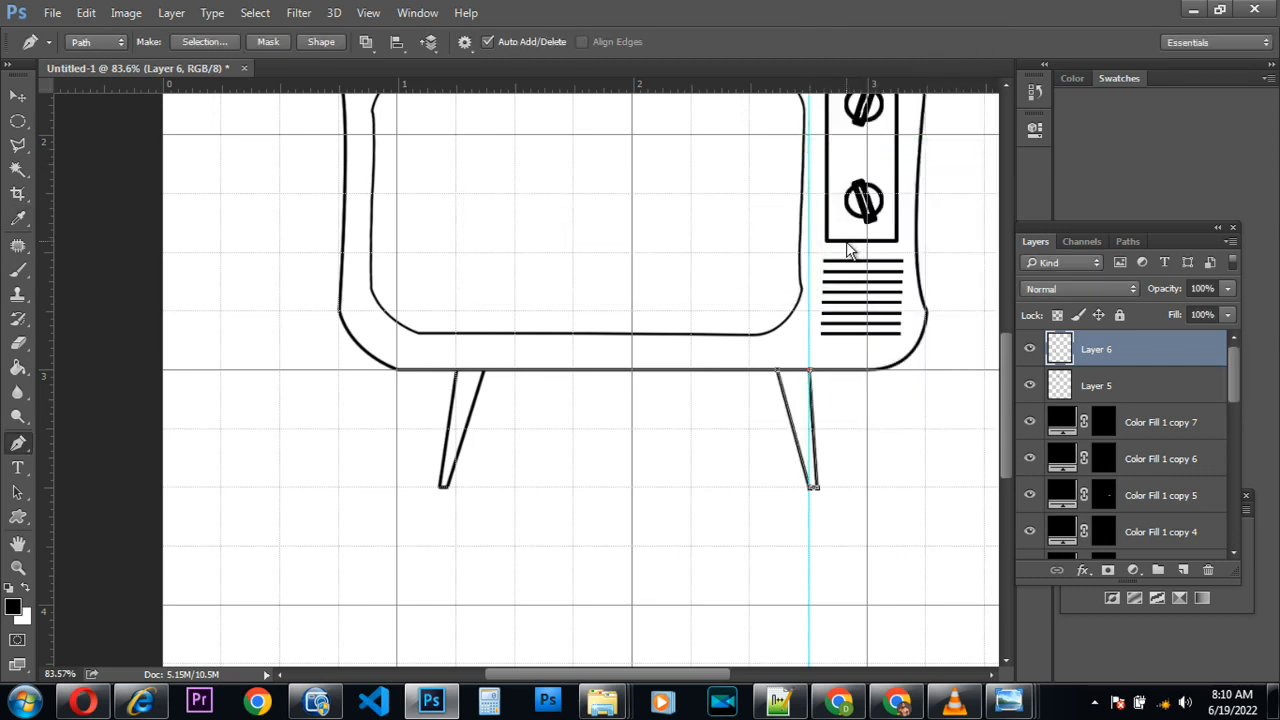
{"action": "key", "text": "Return"}
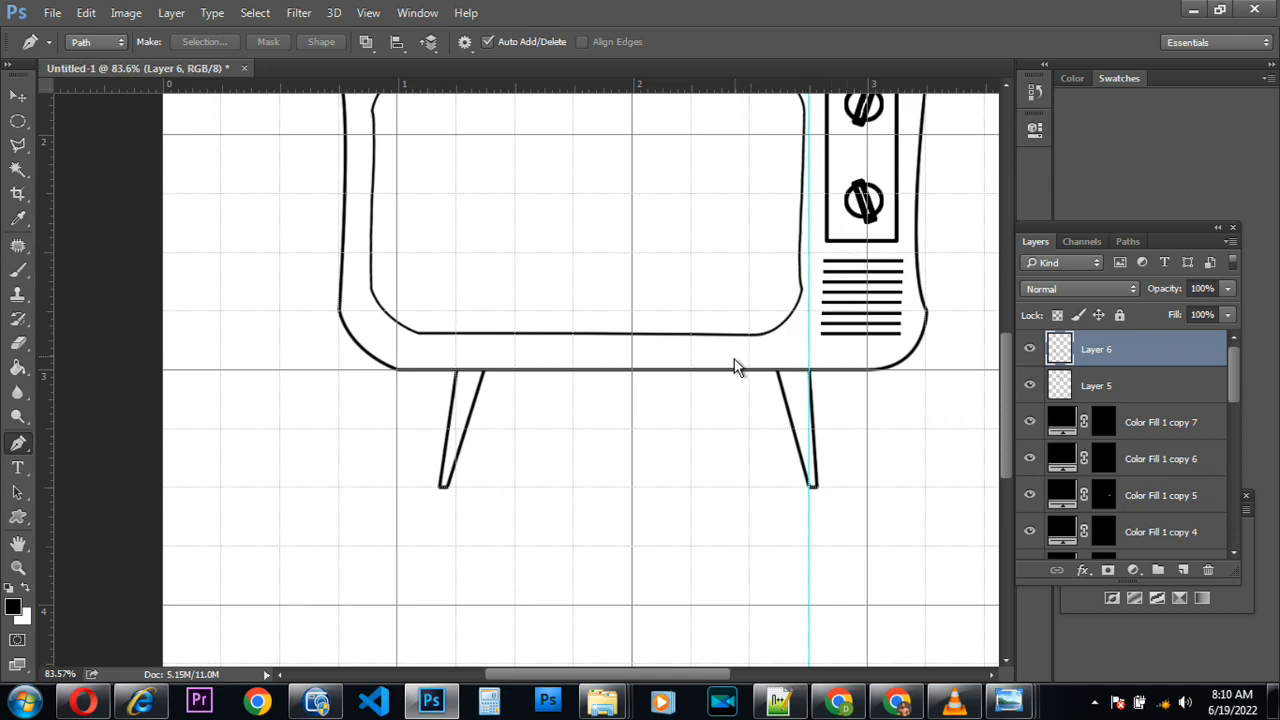
Hide the grid over the TV drawing
{"action": "scroll", "coordinate": [712, 376], "scroll_direction": "down", "scroll_amount": 3}
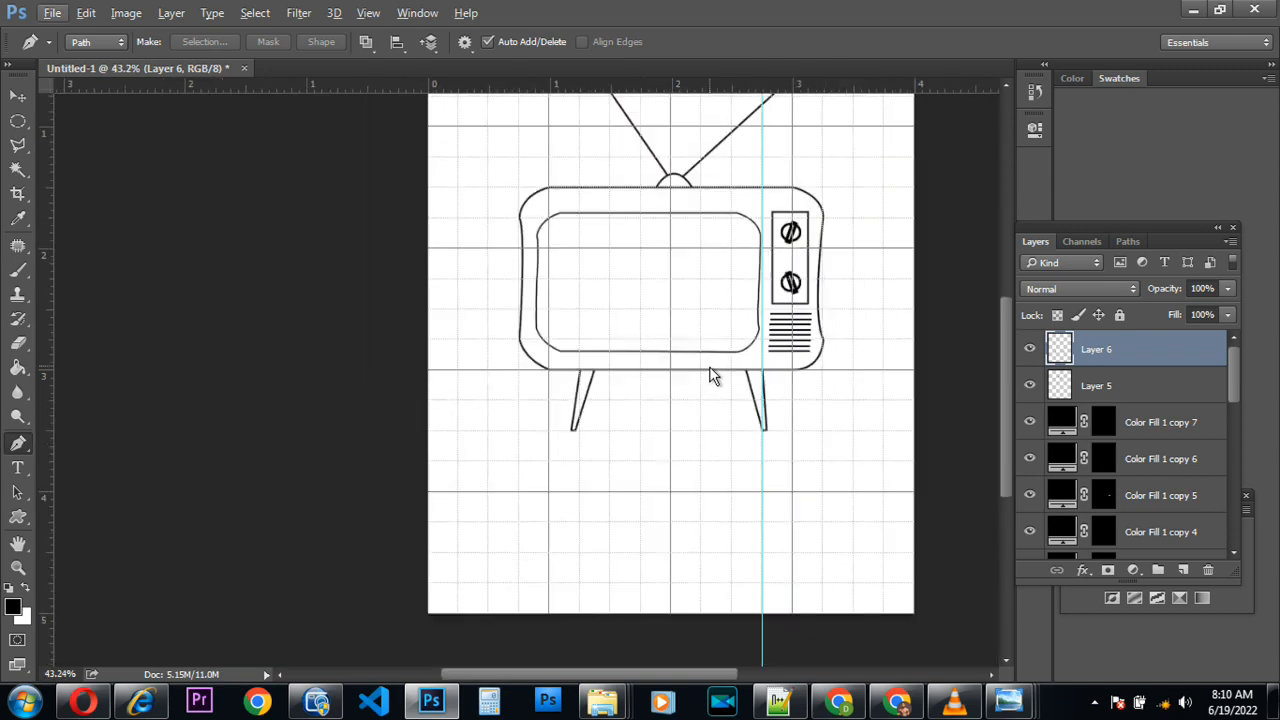
{"action": "key", "text": "ctrl+apostrophe"}
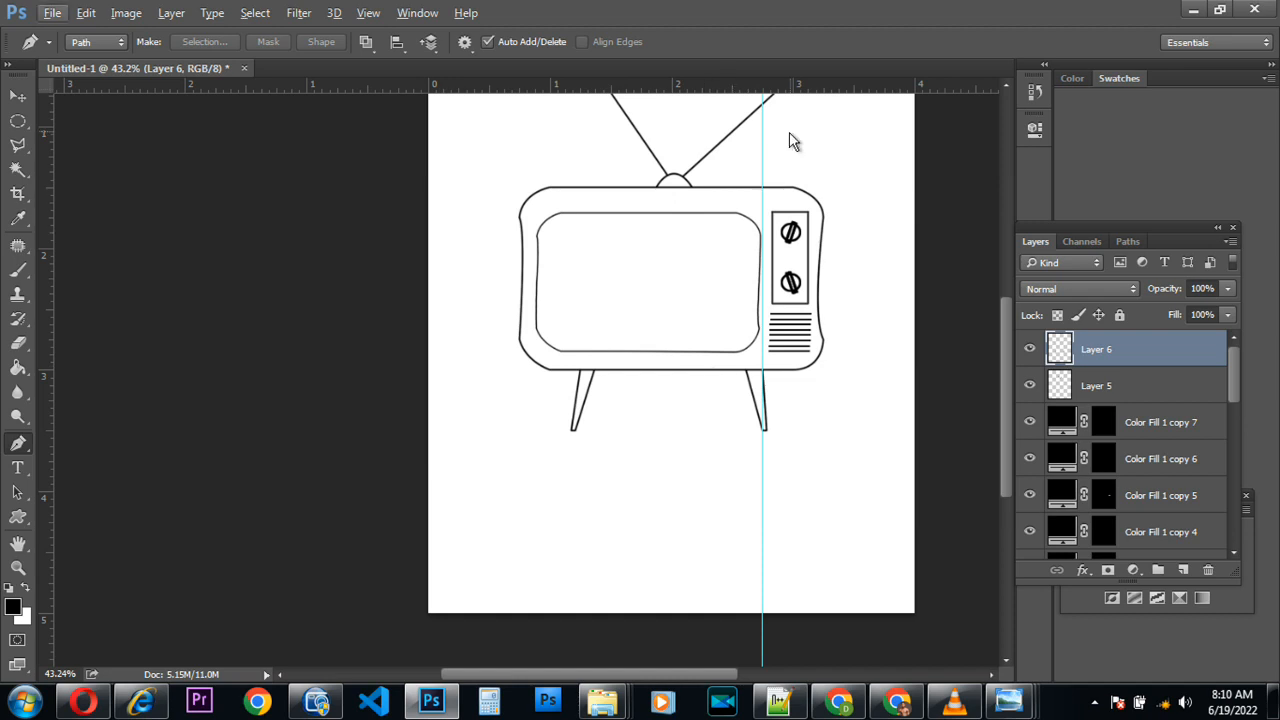
{"action": "scroll", "coordinate": [774, 200], "scroll_direction": "up", "scroll_amount": 4}
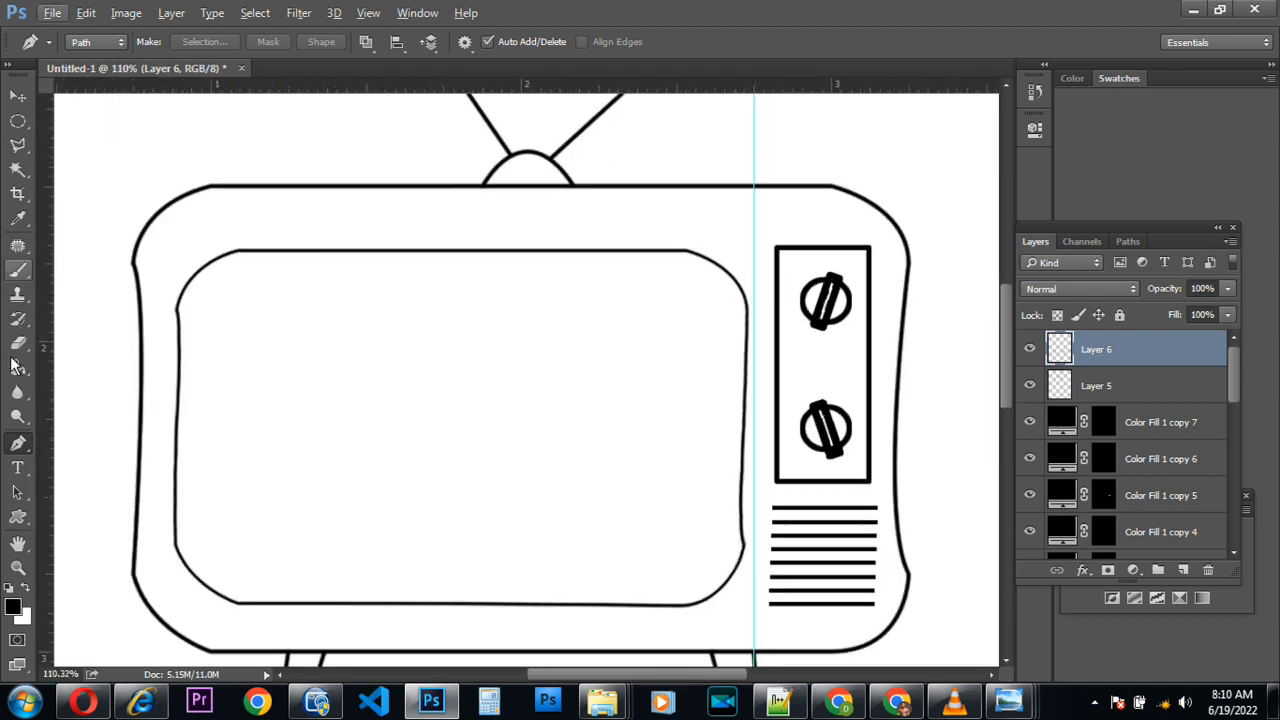
{"action": "scroll", "coordinate": [777, 234], "scroll_direction": "down", "scroll_amount": 2}
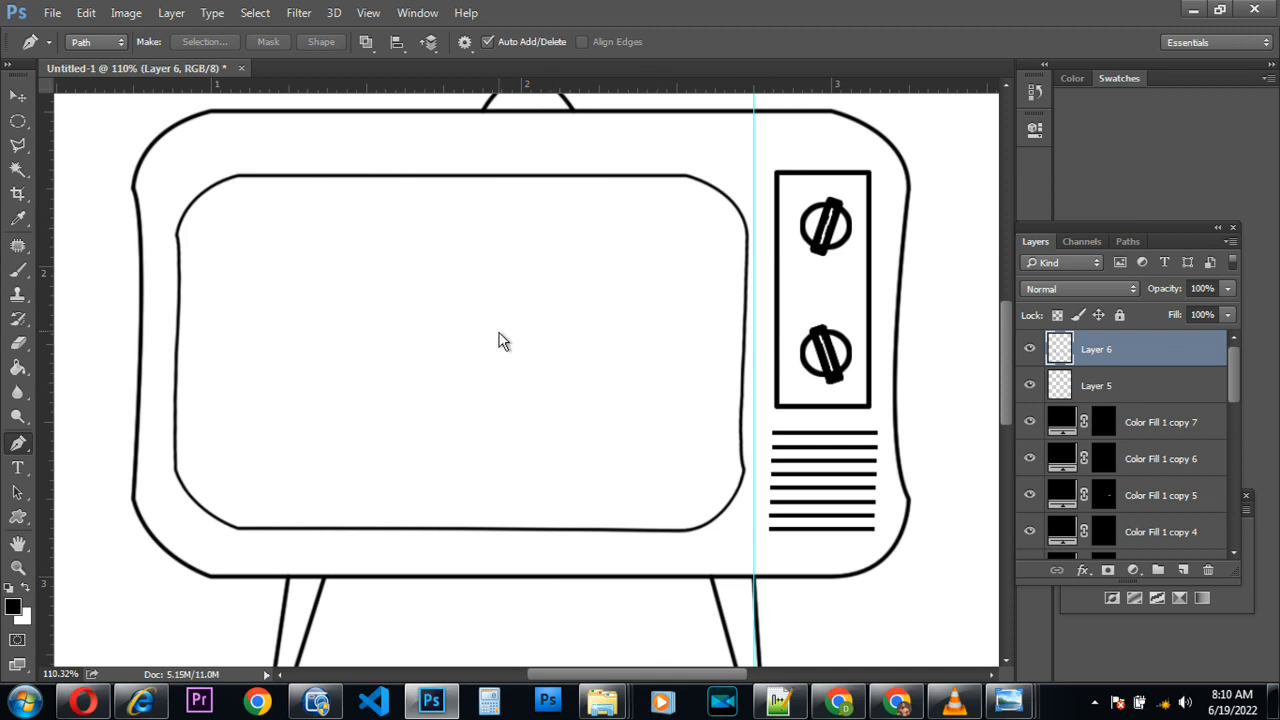
{"action": "scroll", "coordinate": [465, 458], "scroll_direction": "down", "scroll_amount": 5}
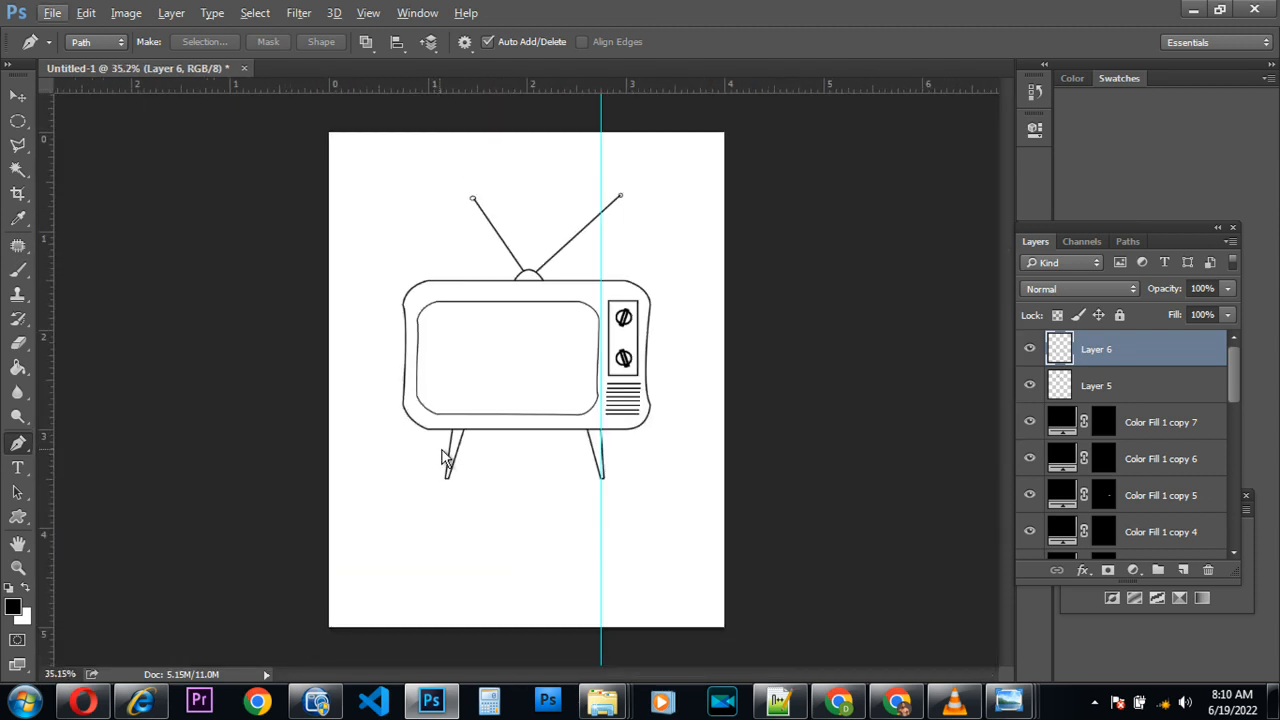
{"action": "scroll", "coordinate": [518, 337], "scroll_direction": "up", "scroll_amount": 1}
{"action": "scroll", "coordinate": [520, 344], "scroll_direction": "up", "scroll_amount": 2}
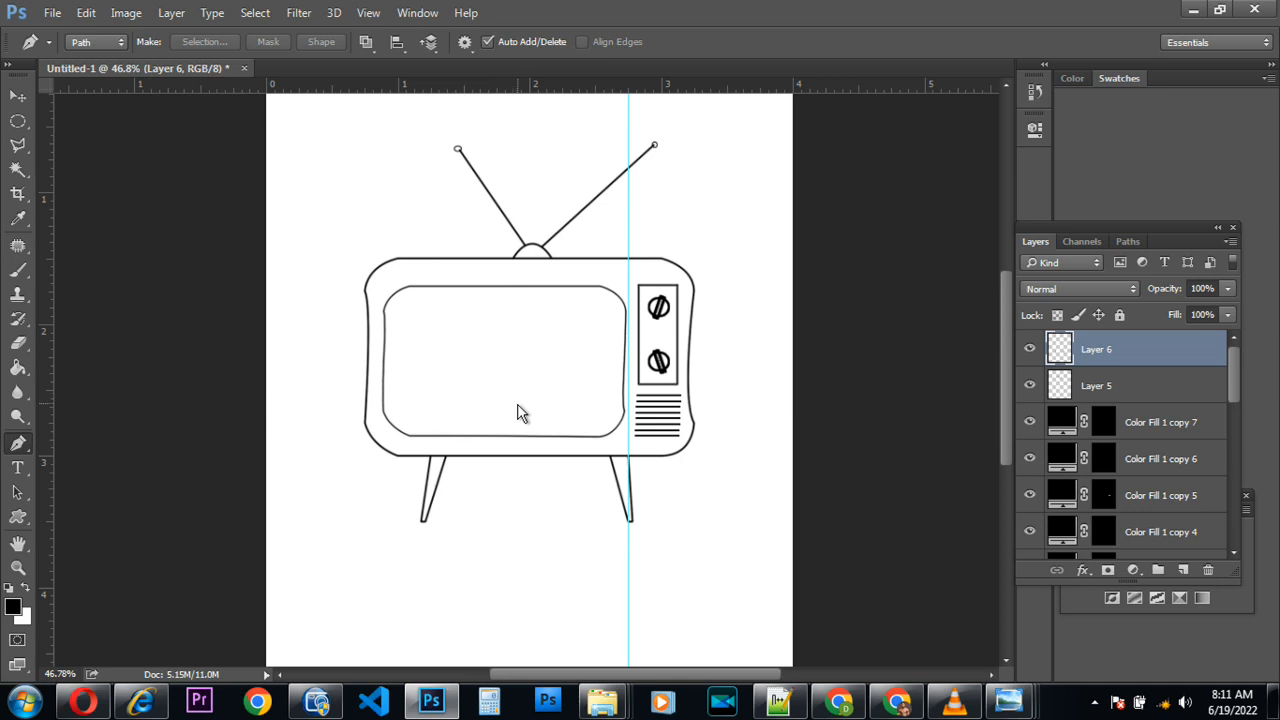
Add the text "TOZO TV" in black 8 pt Times New Roman inside the TV screen
{"action": "left_click", "coordinate": [20, 469]}
{"action": "left_click", "coordinate": [431, 360]}
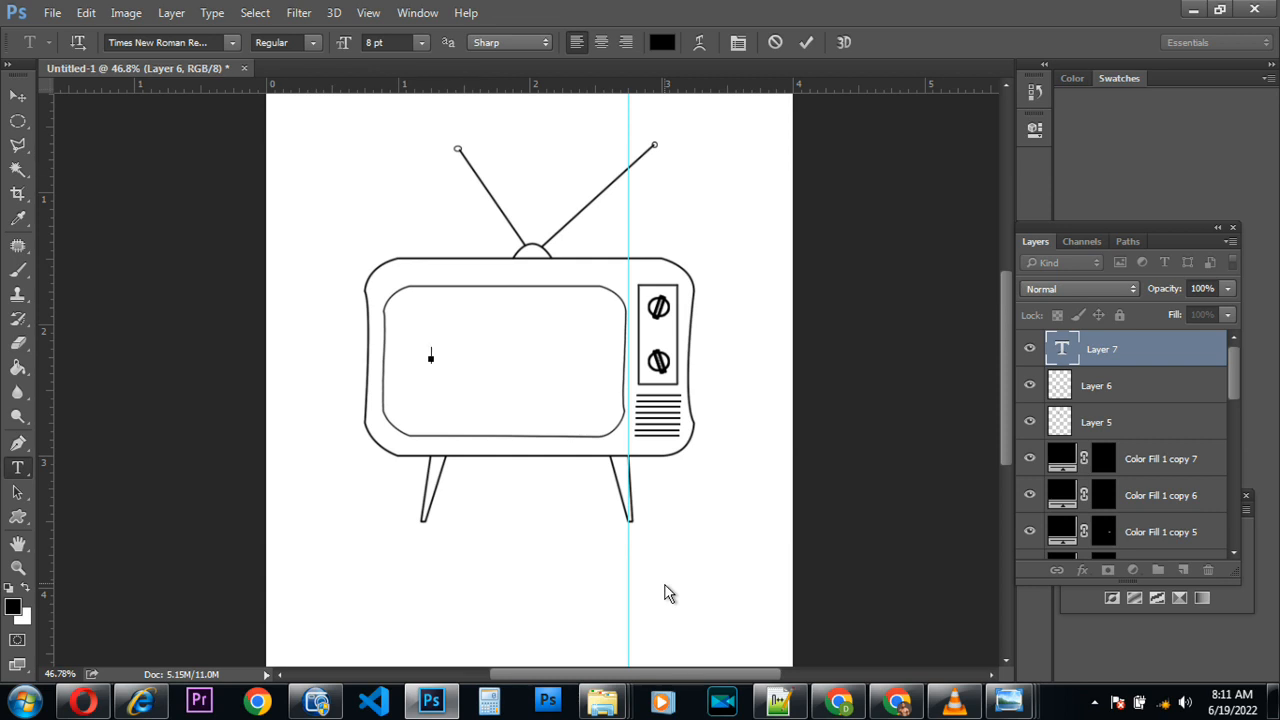
{"action": "type", "text": "TOZOV"}
{"action": "left_click", "coordinate": [808, 43]}
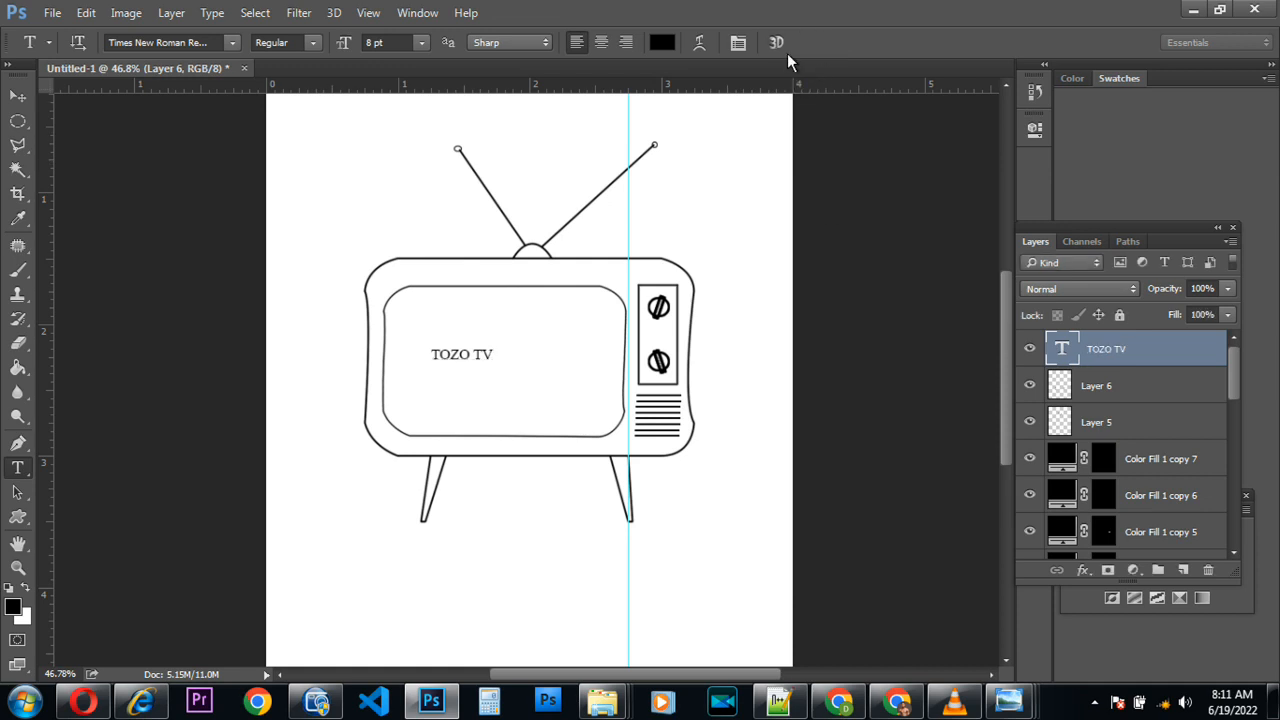
Scale the "TOZO TV" text proportionally to about 322%, center it within the TV screen, and deselect it
{"action": "left_click", "coordinate": [18, 95]}
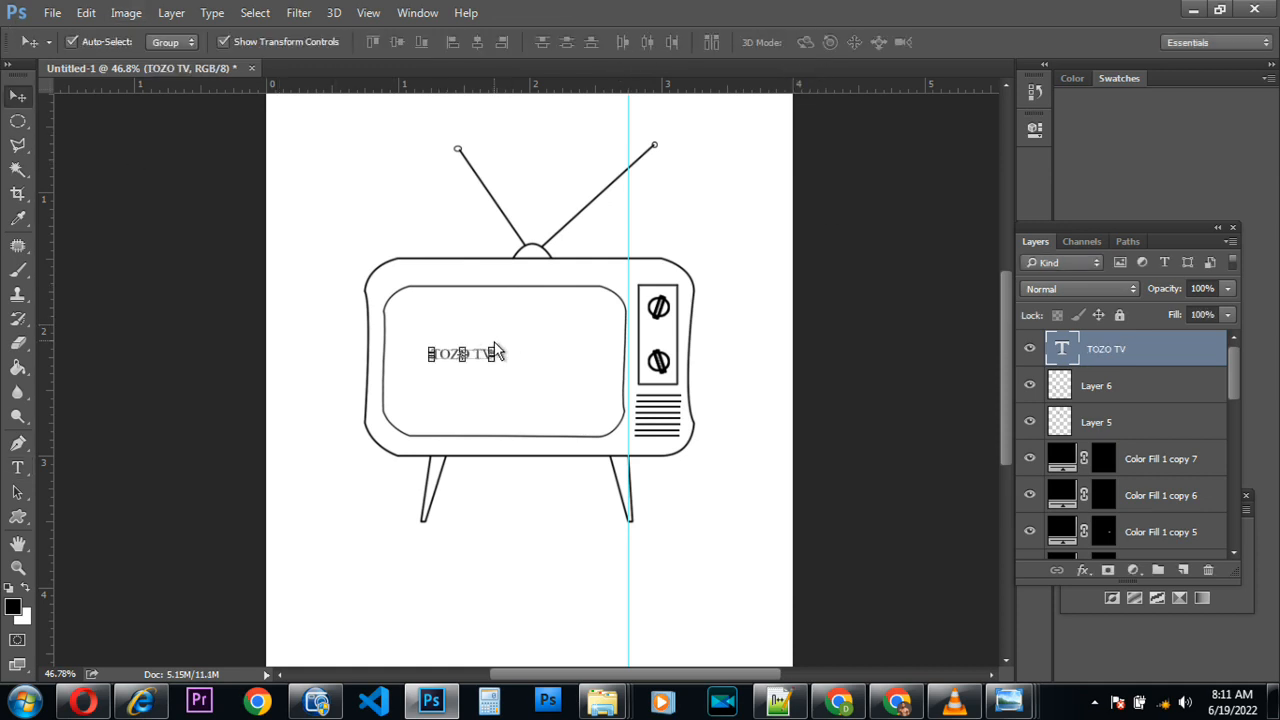
{"action": "key", "text": "ctrl+t"}
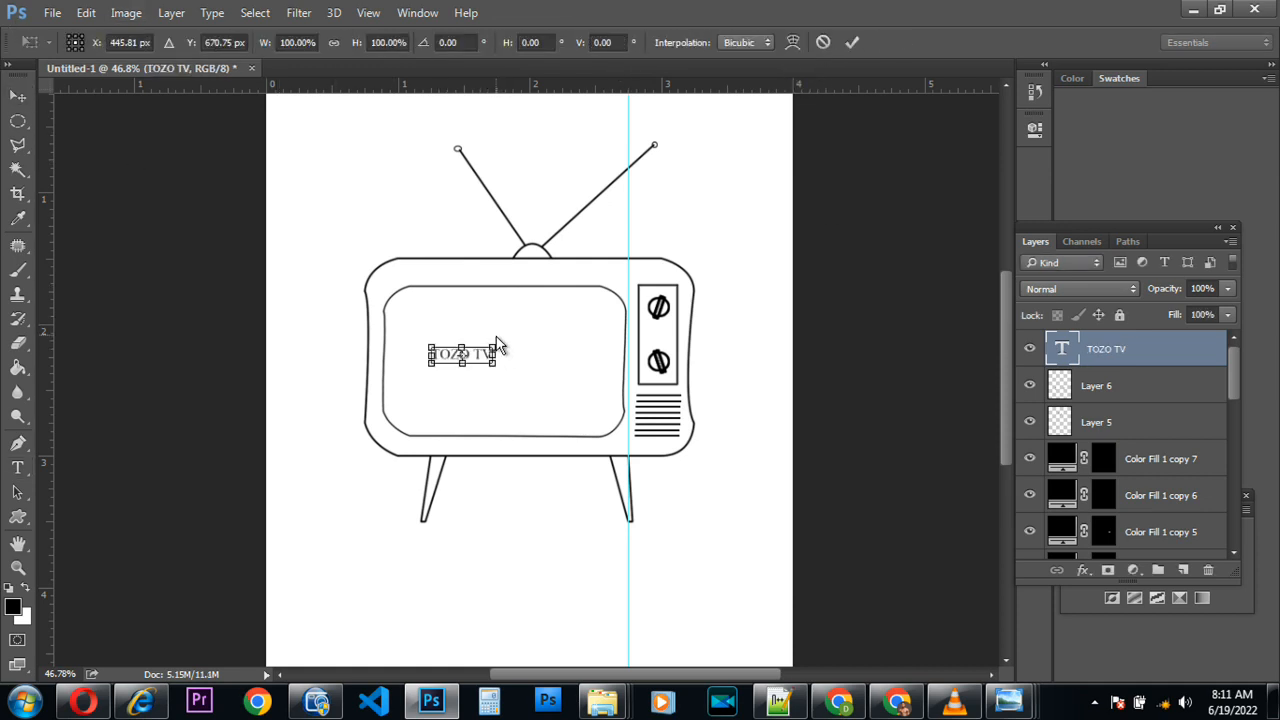
{"action": "left_click_drag", "start_coordinate": [495, 345], "coordinate": [543, 318]}
{"action": "left_click_drag", "start_coordinate": [515, 359], "coordinate": [597, 342]}
{"action": "left_click_drag", "start_coordinate": [575, 387], "coordinate": [608, 387]}
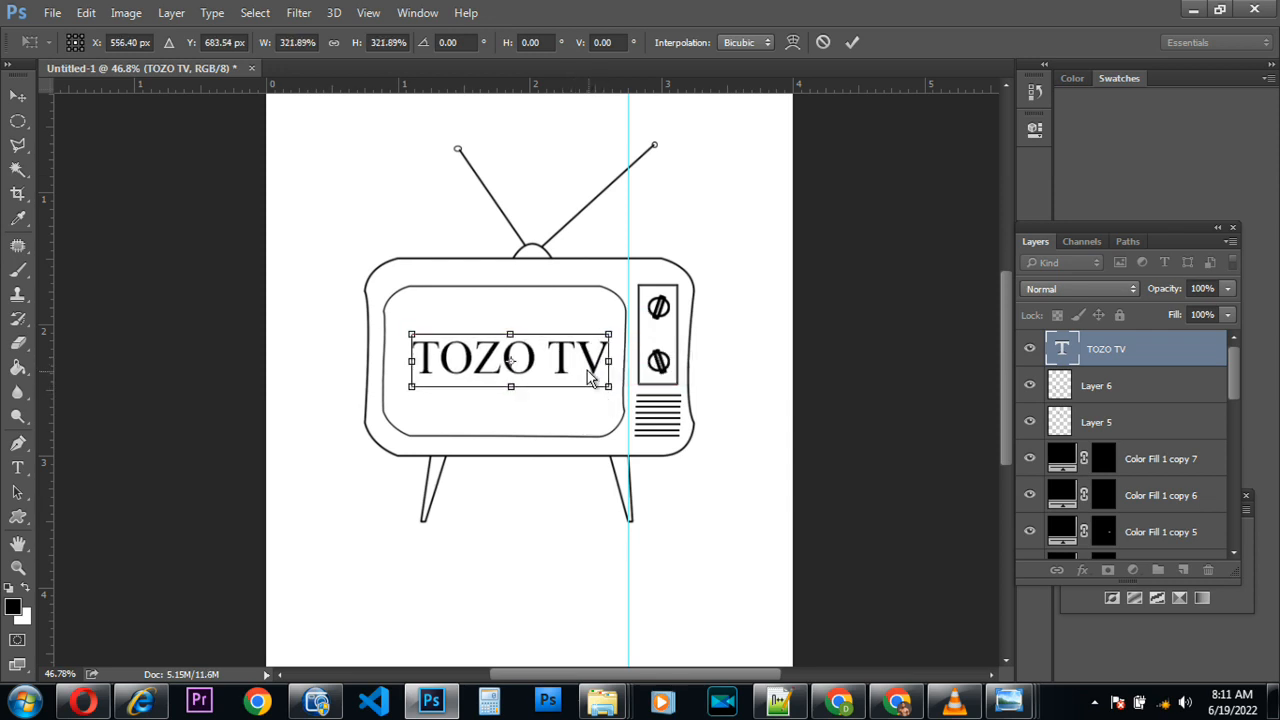
{"action": "key", "text": "Return"}
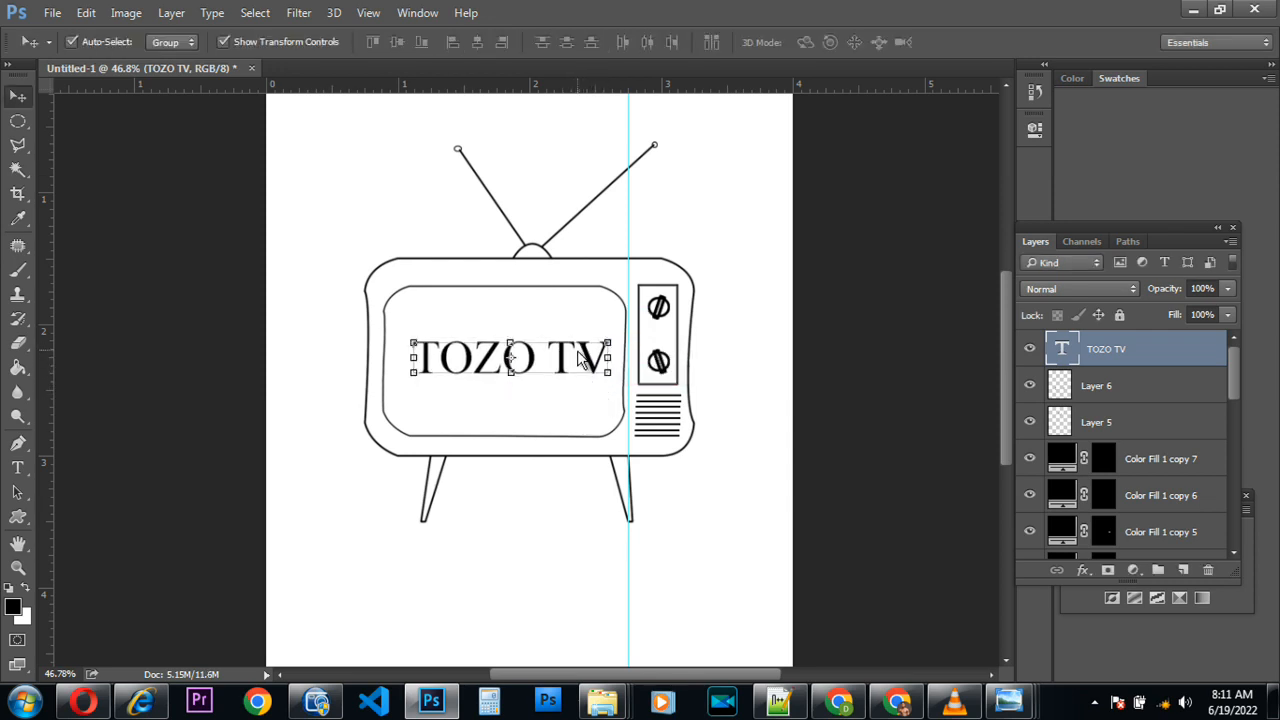
{"action": "left_click", "coordinate": [563, 417]}
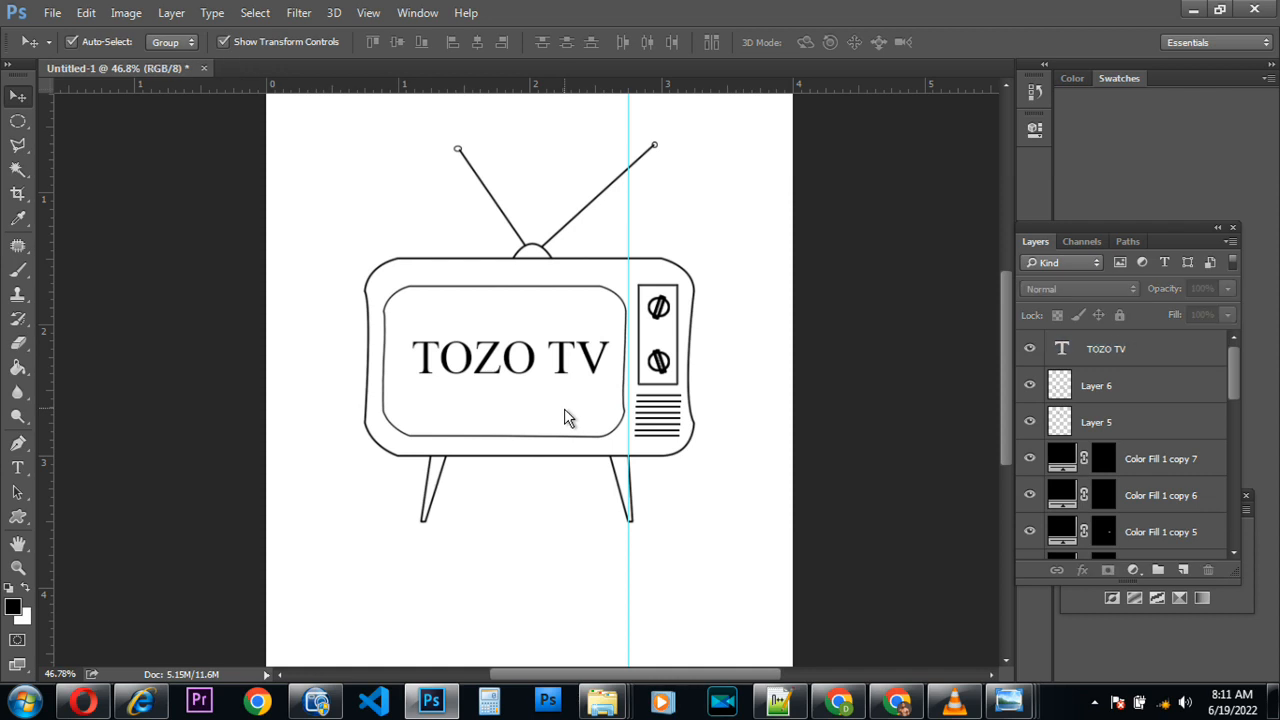